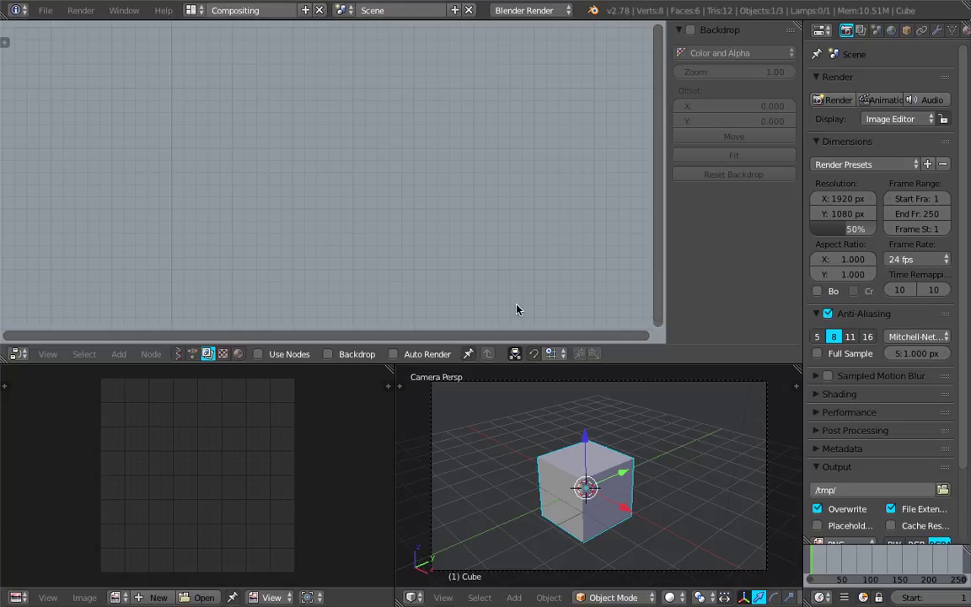
# - Delete all objects from the default scene
pyautogui.moveTo(527, 415); pyautogui.dragTo(609, 429, button='middle')
pyautogui.press('a')
pyautogui.press('a')
pyautogui.press('x')
pyautogui.click(590, 431)
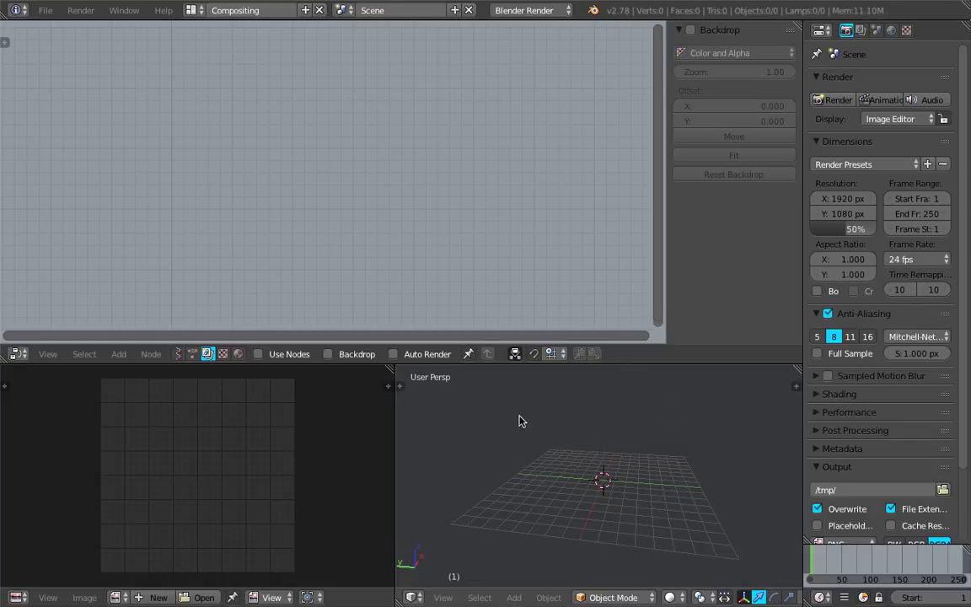
# - Replace the image editor with a second 3D view and set the node editor to Sverchok nodes with its sidebar hidden
pyautogui.moveTo(415, 371); pyautogui.dragTo(206, 386)
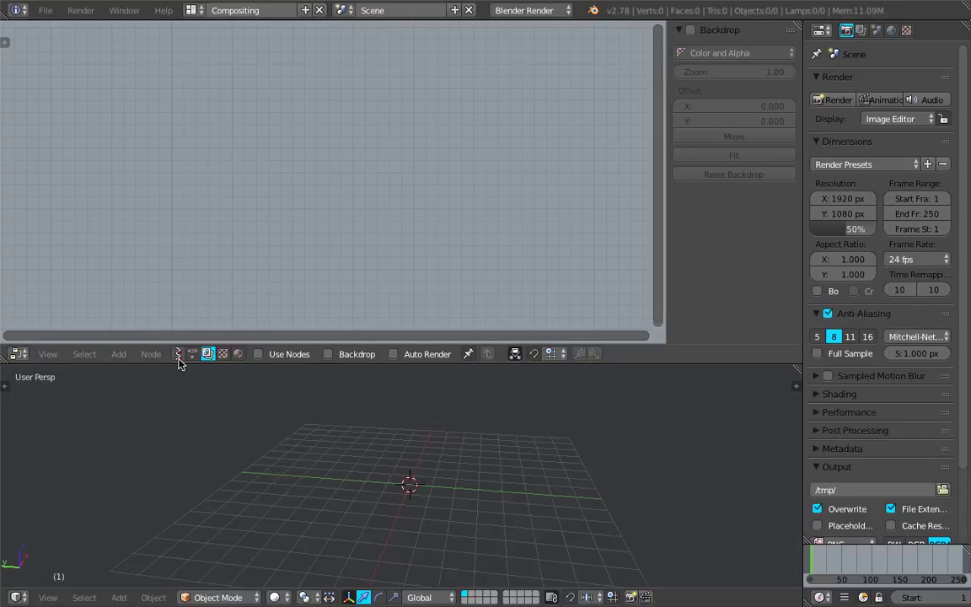
pyautogui.click(178, 354)
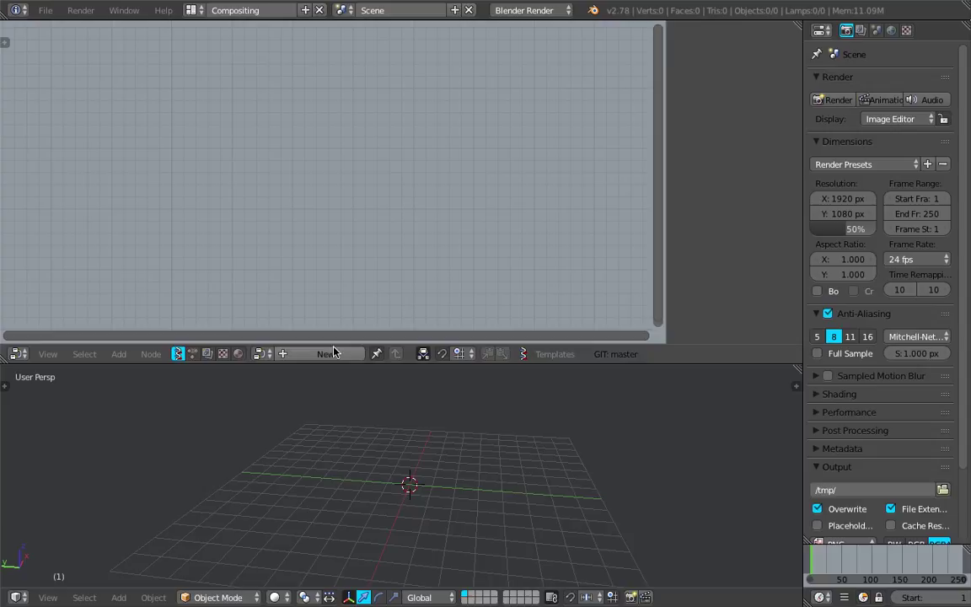
pyautogui.moveTo(796, 385); pyautogui.dragTo(392, 381)
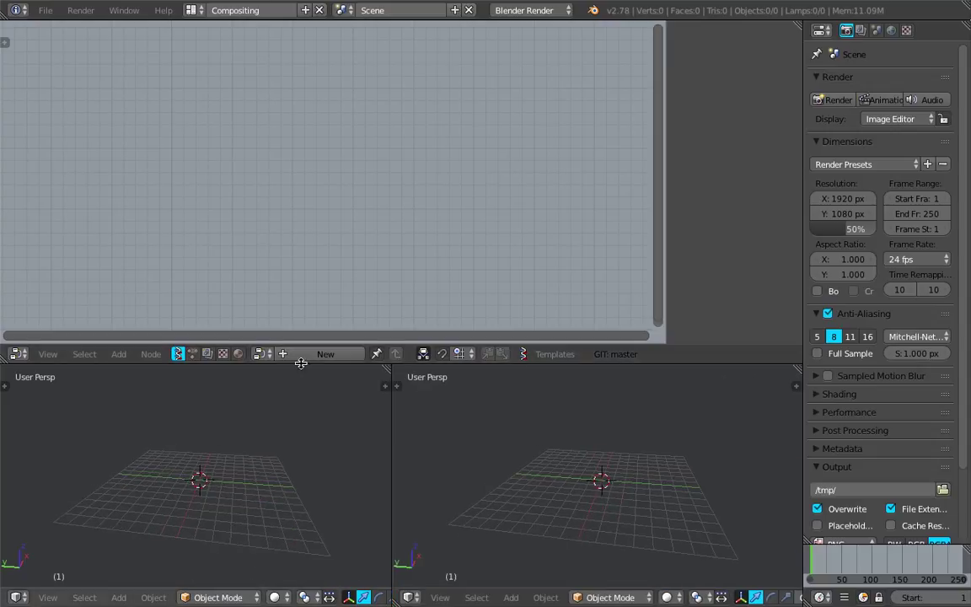
pyautogui.moveTo(665, 162); pyautogui.dragTo(718, 160)
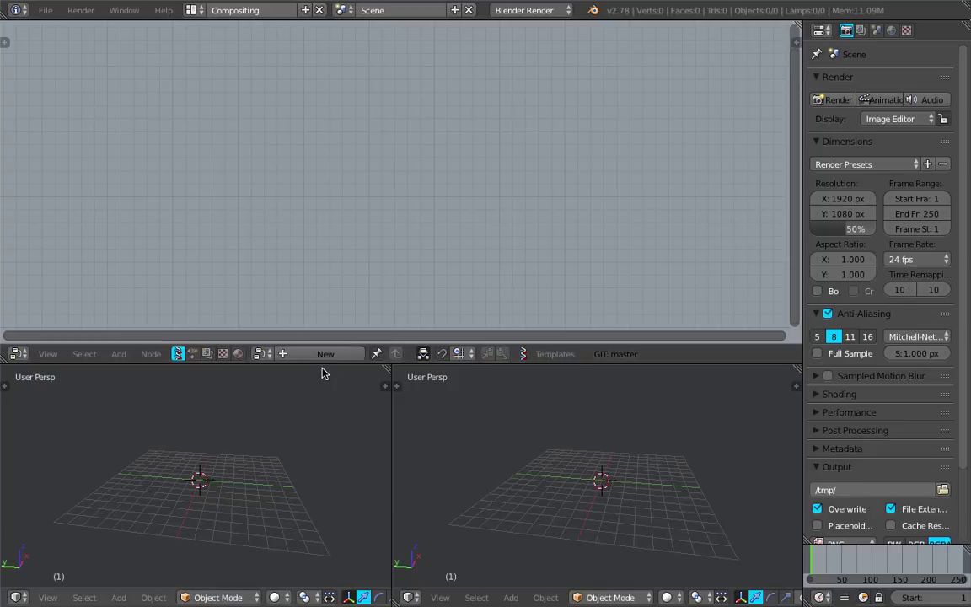
# - Change the 3D view that took the image editor's place into a Text Editor
pyautogui.moveTo(298, 321); pyautogui.dragTo(310, 248, button='middle')
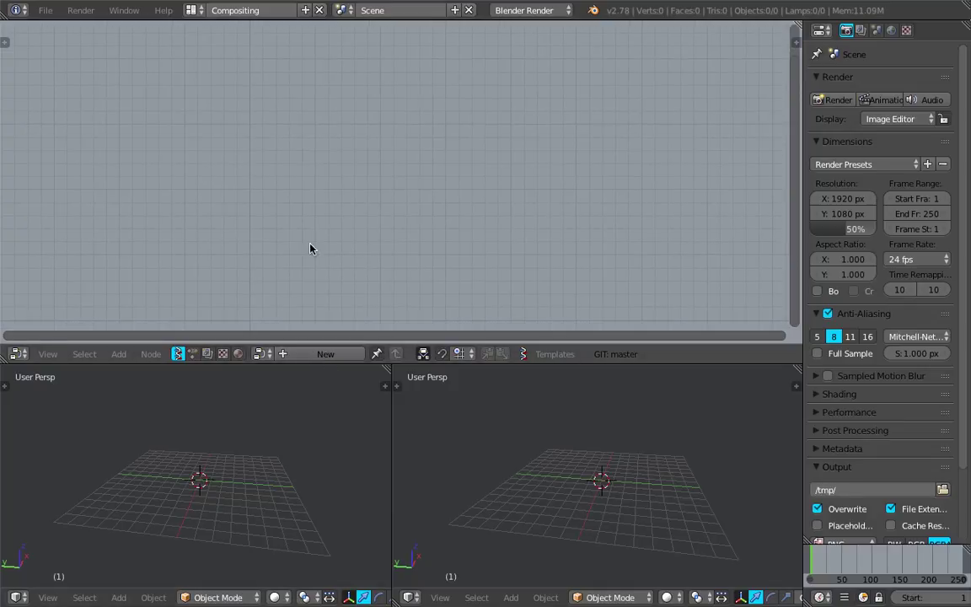
pyautogui.click(17, 597)
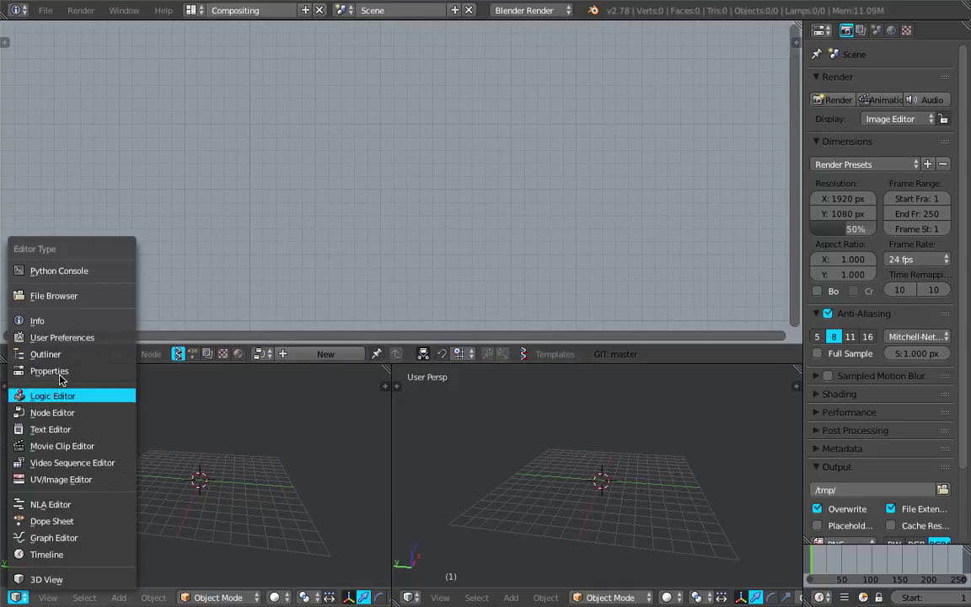
pyautogui.click(66, 430)
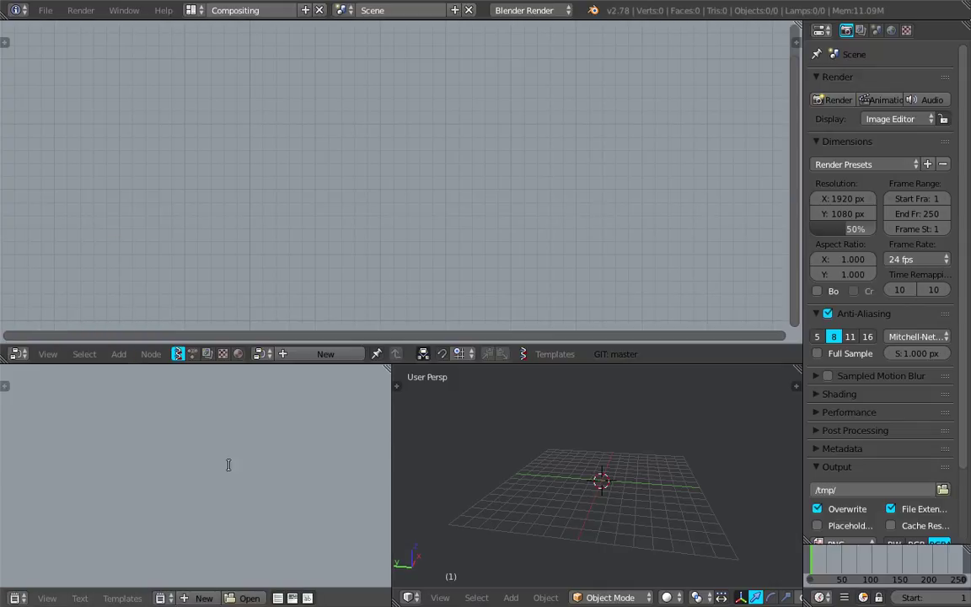
# - Create a new Sverchok node tree and name it StringAccess
pyautogui.click(326, 355)
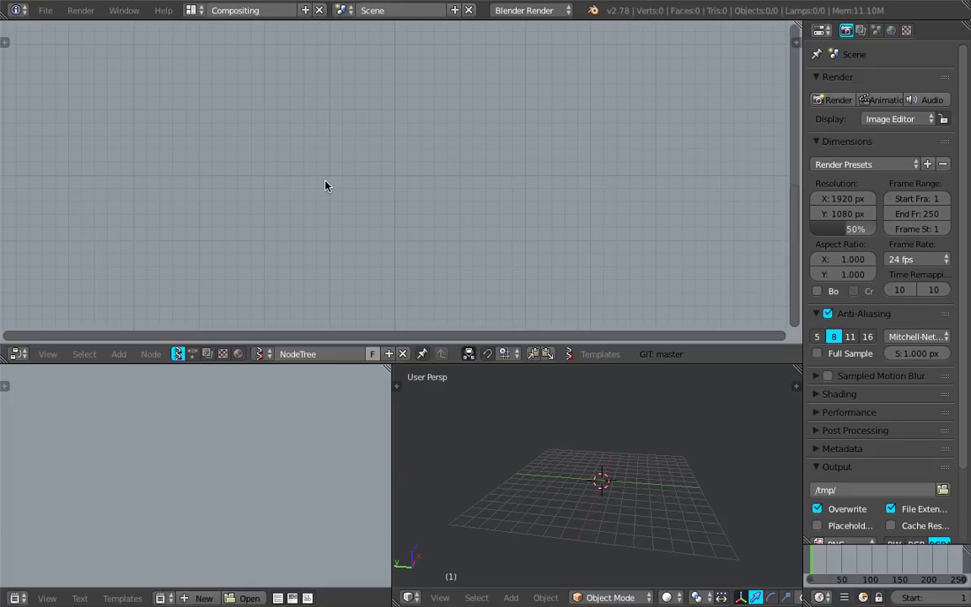
pyautogui.click(330, 355)
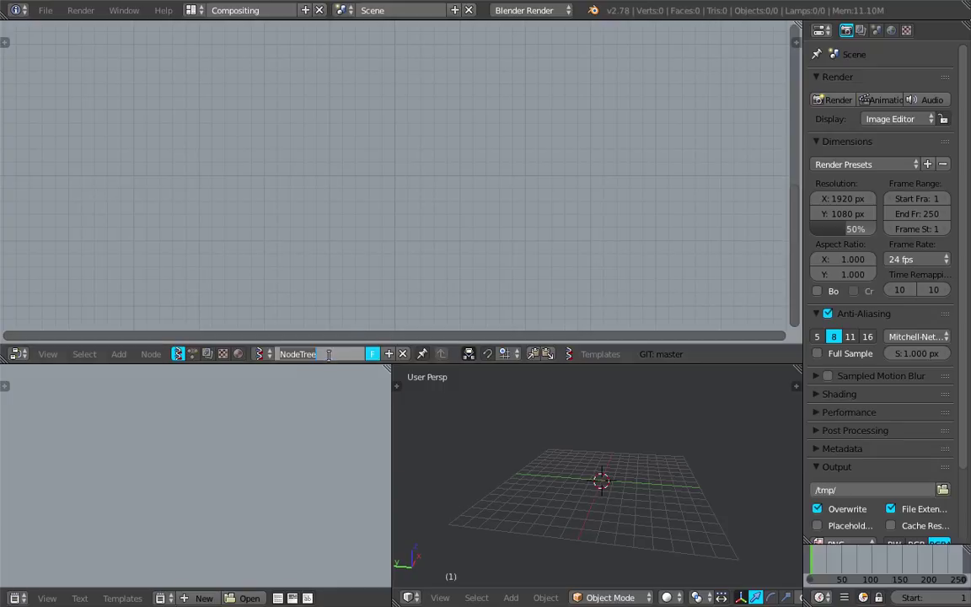
pyautogui.write('StringAccess')
pyautogui.press('Return')
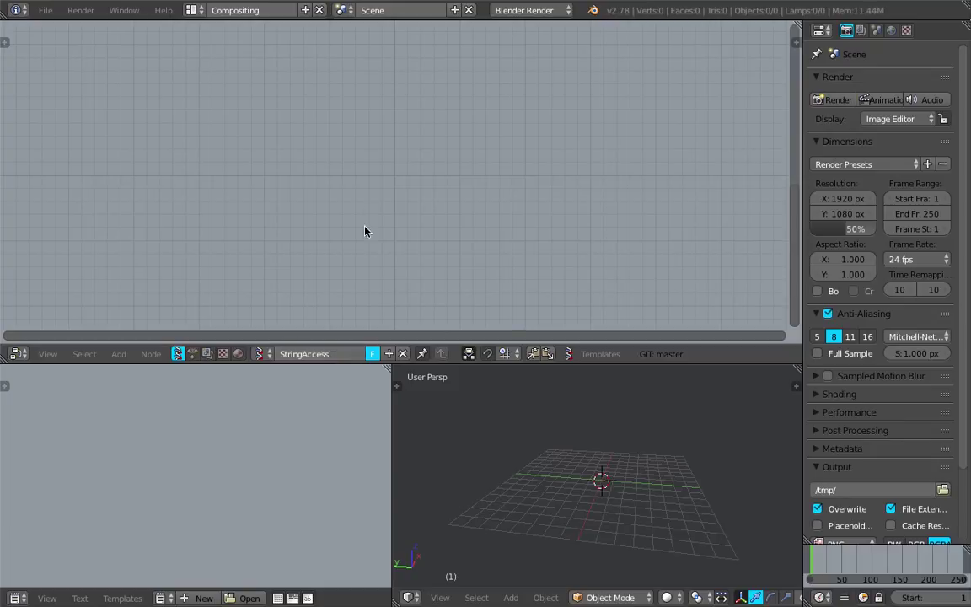
# - Save the Blender file to the Desktop as sv_string_001
pyautogui.hotkey('ctrl', 'shift', 's')
pyautogui.click(278, 68)
pyautogui.write('sv')
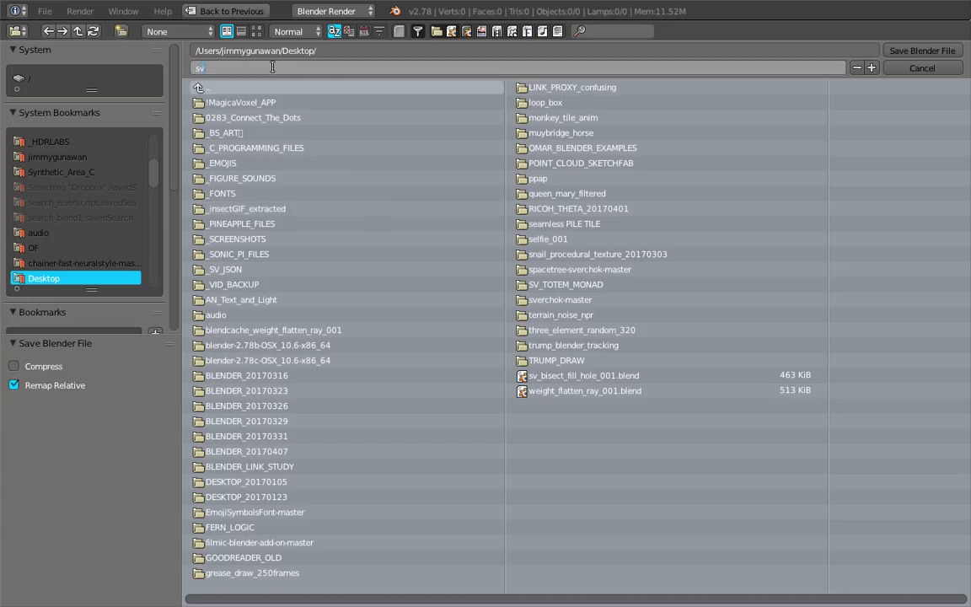
pyautogui.write('_string_001')
pyautogui.press('Return')
pyautogui.click(921, 50)
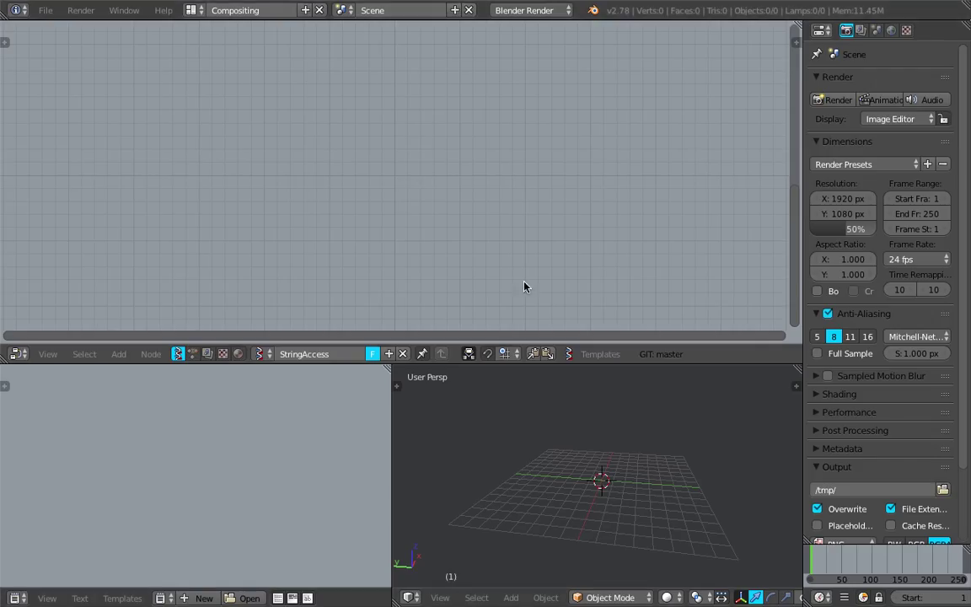
# - Create a new text block listing apple, banana, orange and mango on separate lines
pyautogui.moveTo(505, 363); pyautogui.dragTo(505, 357)
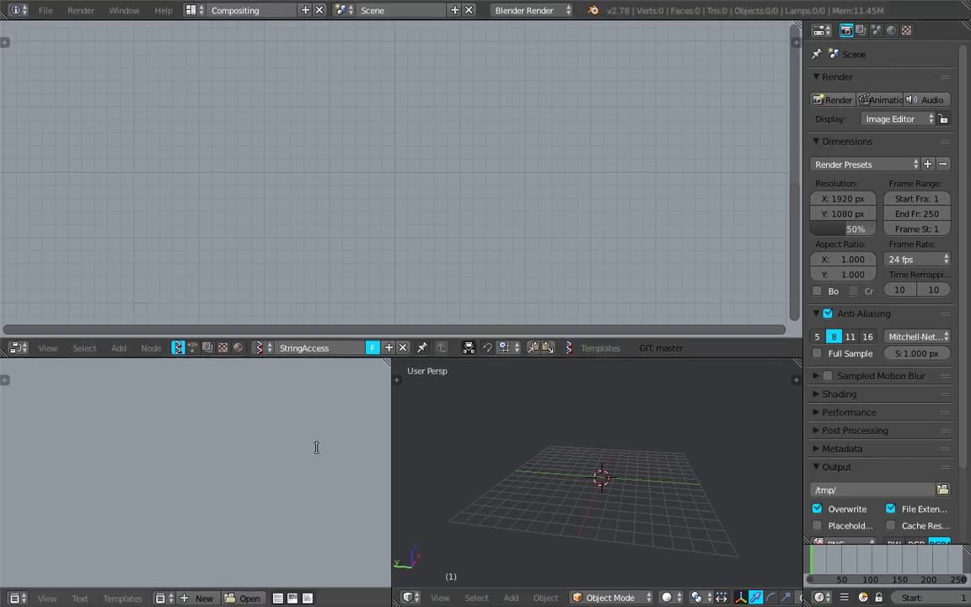
pyautogui.click(204, 597)
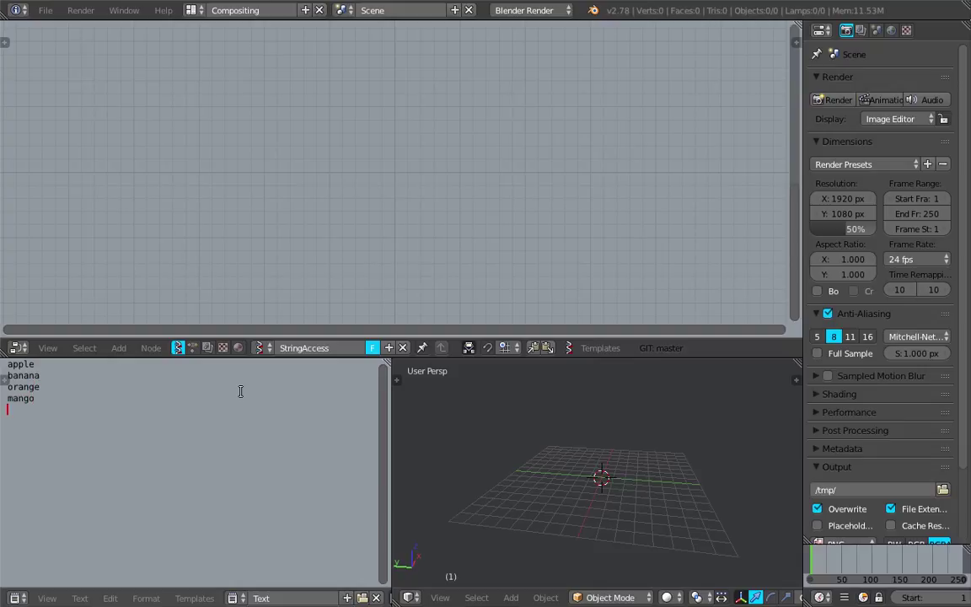
pyautogui.click(249, 391)
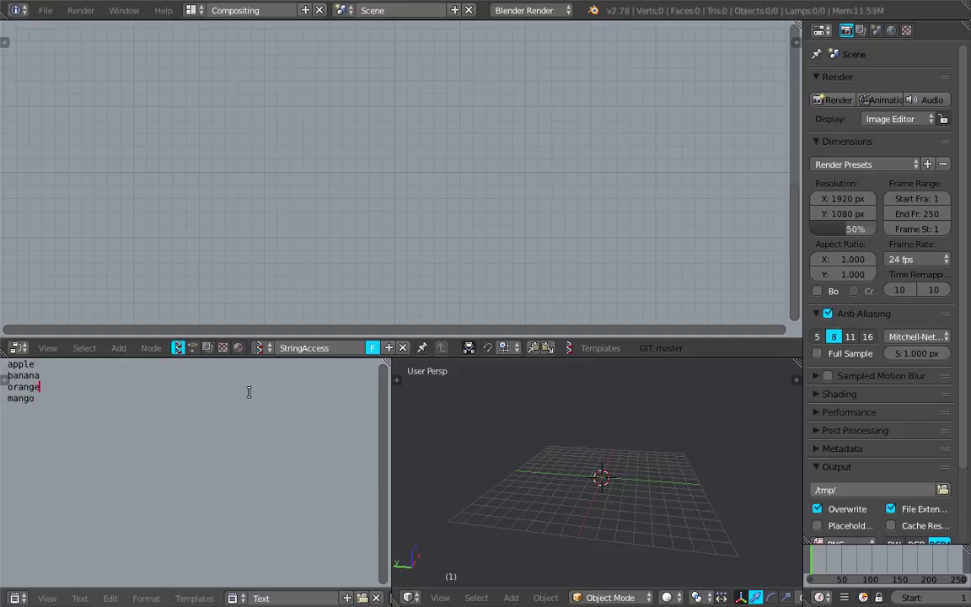
# - Add an Object ID Selector node to the StringAccess node tree
pyautogui.hotkey('shift', 'a')
pyautogui.click(258, 171)
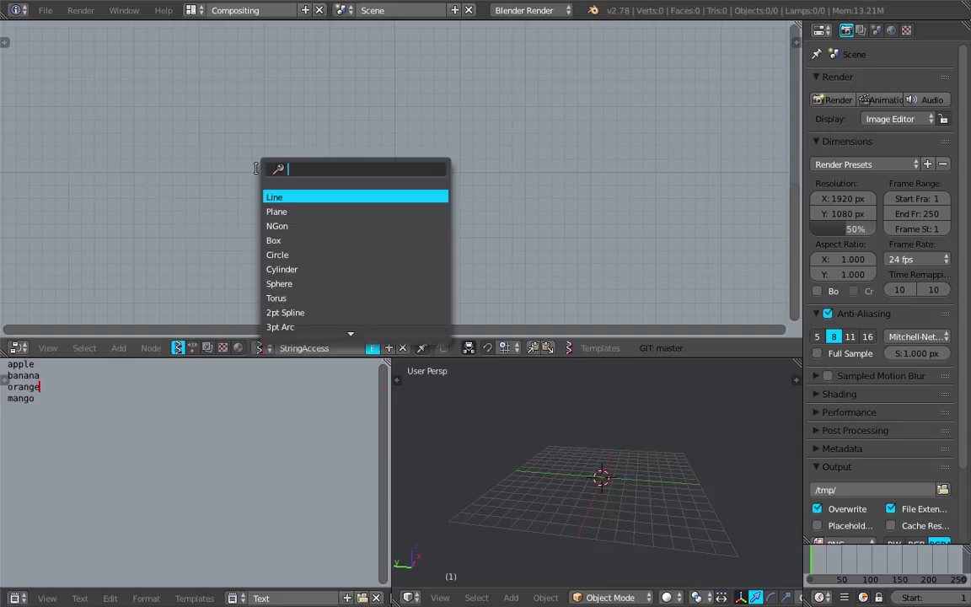
pyautogui.write('object i')
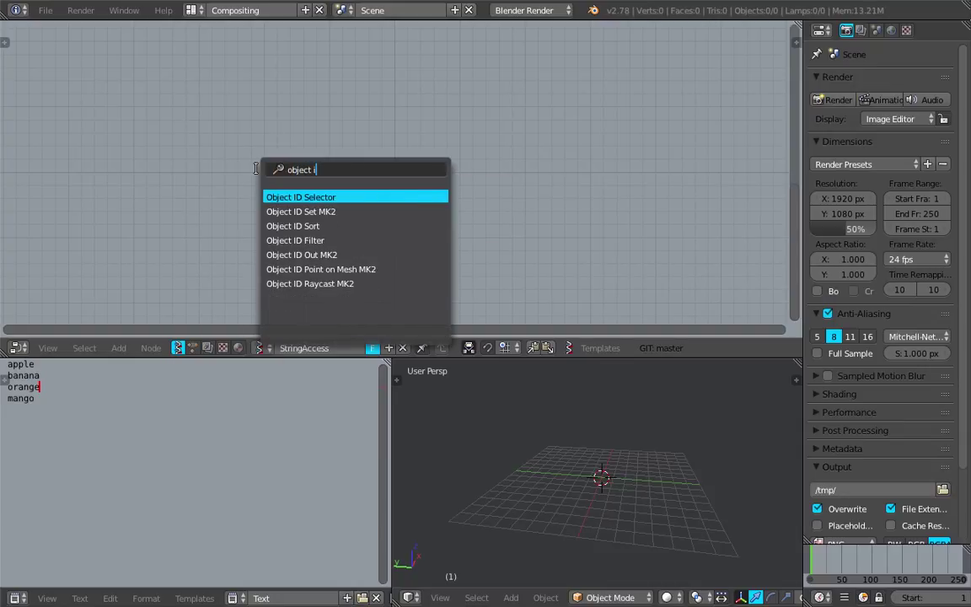
pyautogui.press('Return')
# - Set the Object ID Selector node's data type to texts
pyautogui.click(310, 163)
pyautogui.click(311, 163)
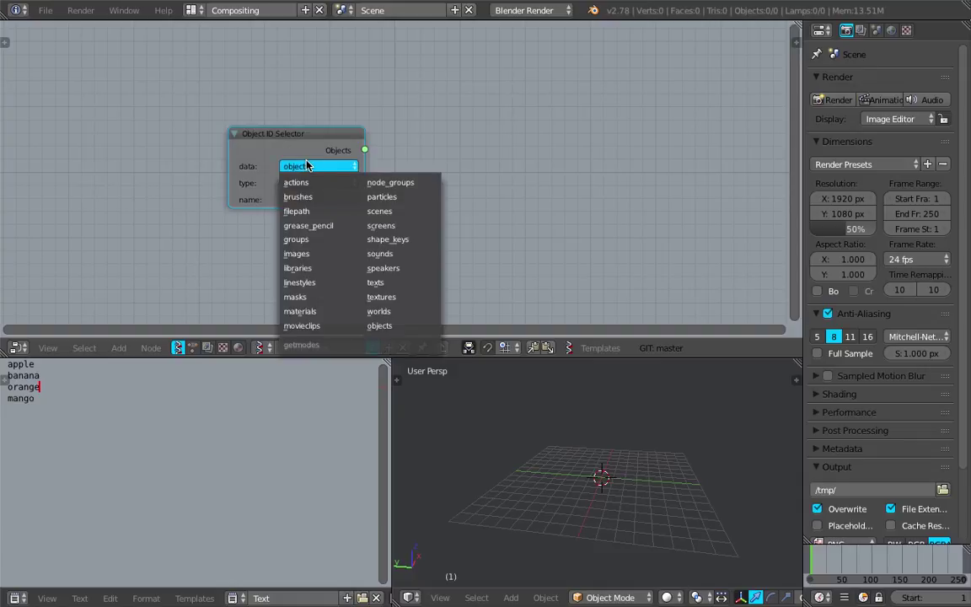
pyautogui.click(305, 184)
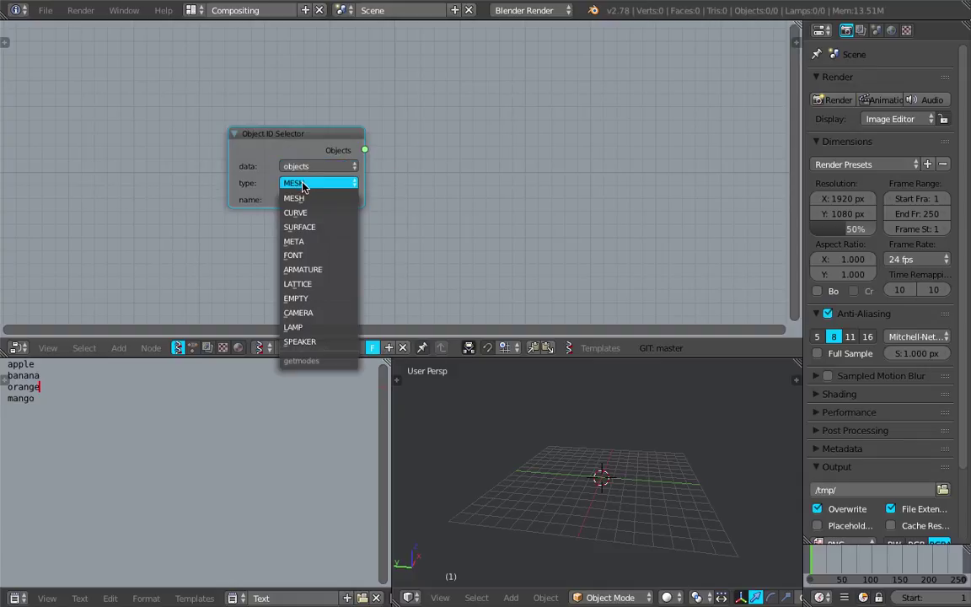
pyautogui.click(305, 166)
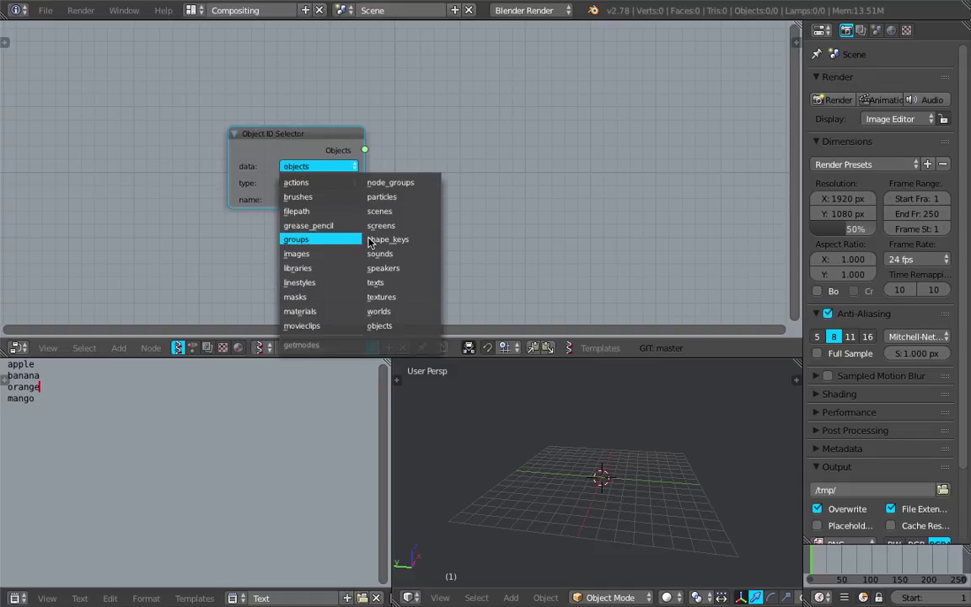
pyautogui.click(393, 288)
# - Reposition the Object ID Selector node and choose the Text block as its name
pyautogui.moveTo(272, 130); pyautogui.dragTo(212, 125)
pyautogui.click(271, 177)
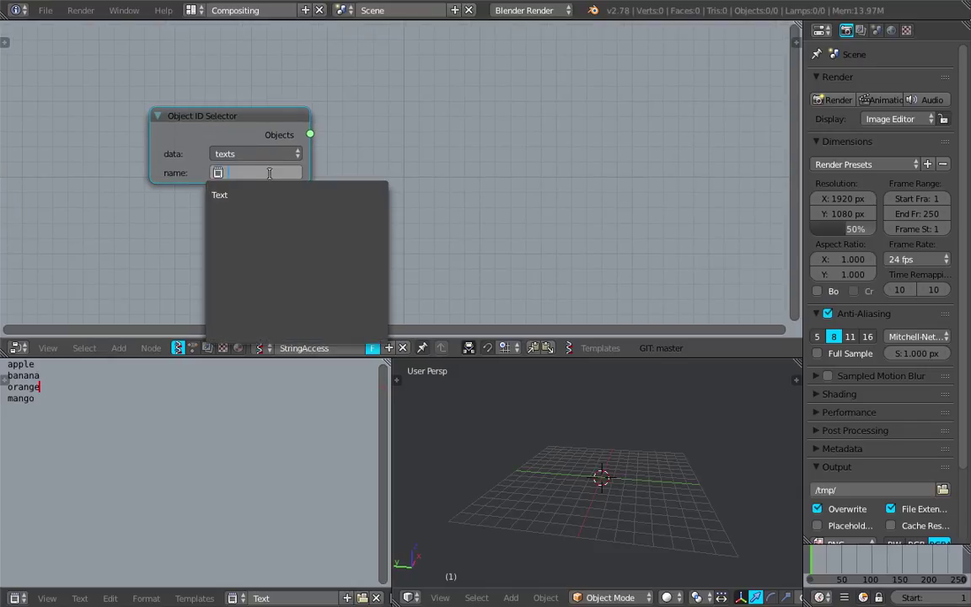
pyautogui.click(155, 172)
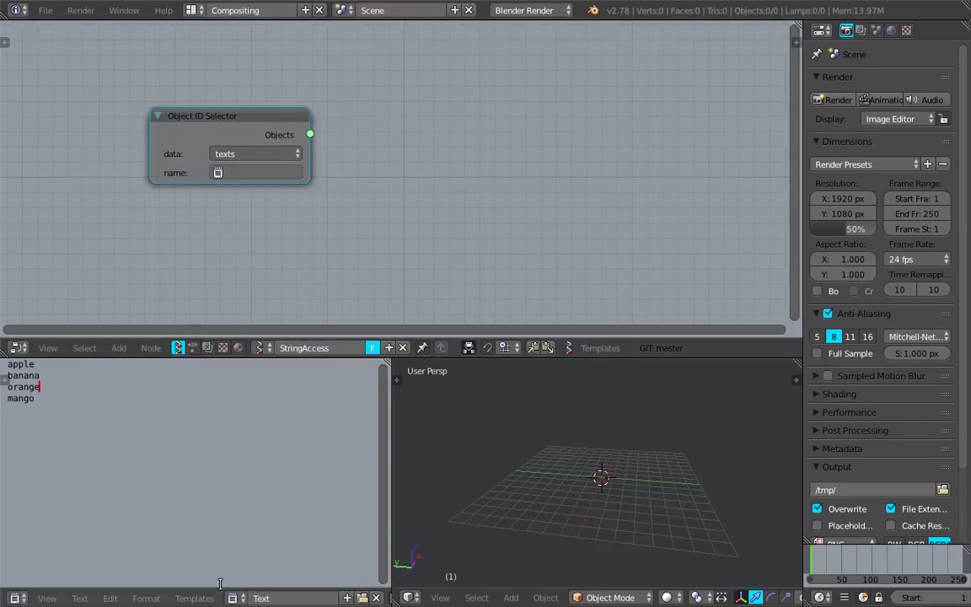
pyautogui.click(256, 173)
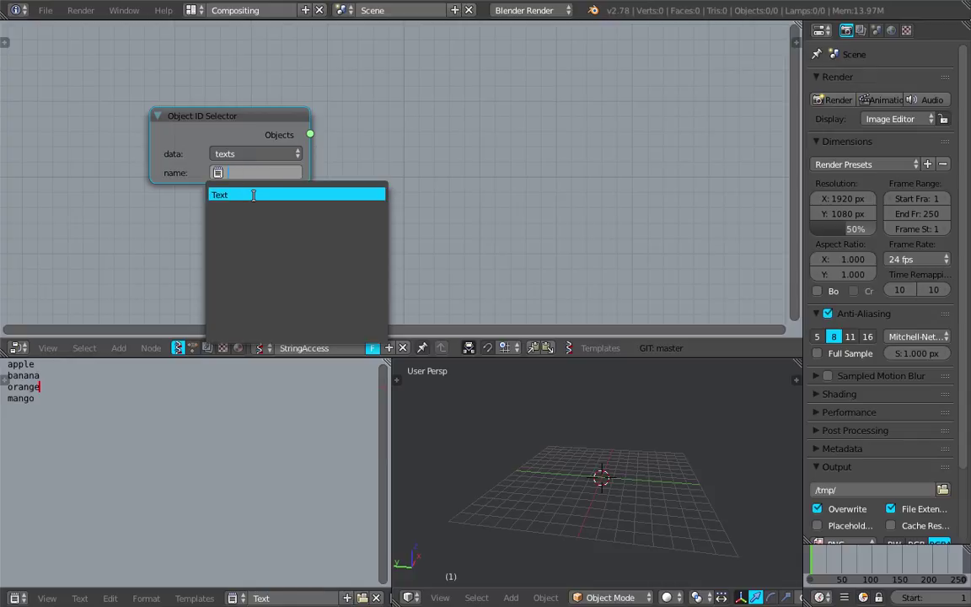
pyautogui.click(253, 194)
# - Move the Object ID Selector node slightly lower and save over the existing sv_string_001.blend file
pyautogui.moveTo(167, 145); pyautogui.dragTo(150, 171)
pyautogui.hotkey('ctrl', 's')
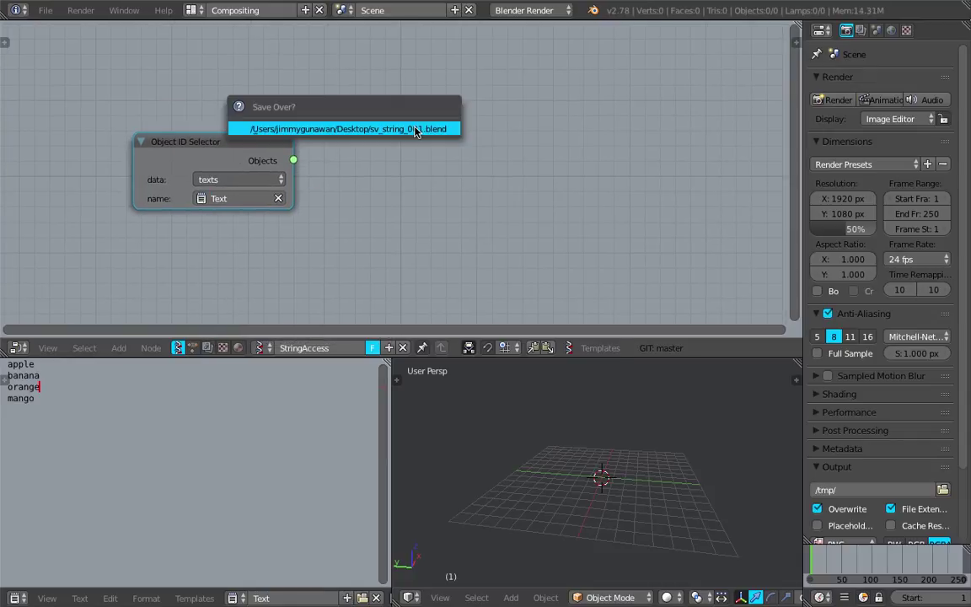
pyautogui.click(416, 129)
# - Add a Stethoscope MK2 node and link the Object ID Selector's Objects output to its data input
pyautogui.hotkey('shift', 'a')
pyautogui.click(434, 133)
pyautogui.write('ste')
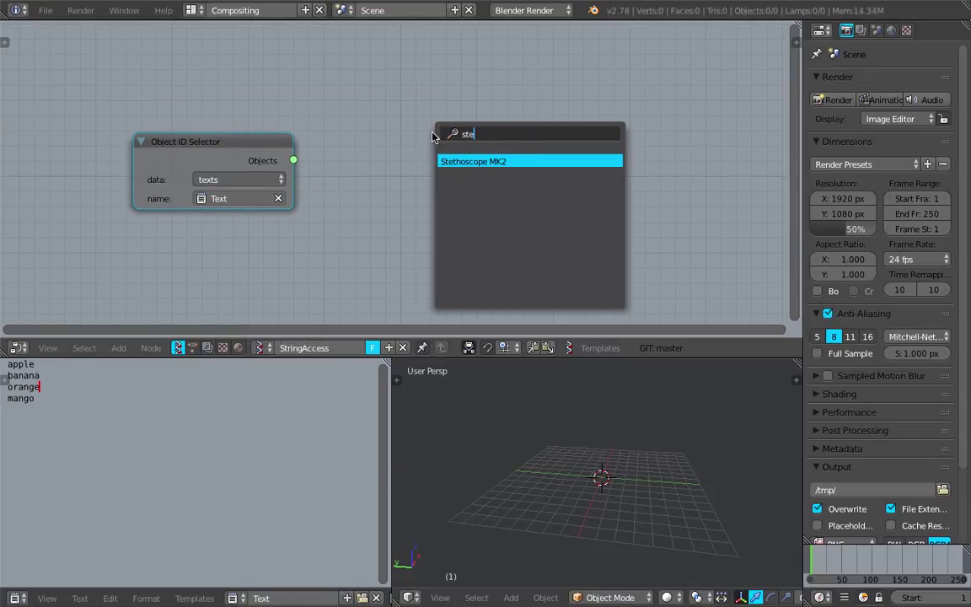
pyautogui.press('Return')
pyautogui.click(434, 136)
pyautogui.moveTo(293, 161); pyautogui.dragTo(432, 245)
pyautogui.moveTo(480, 129); pyautogui.dragTo(374, 123)
# - Examine how the Stethoscope output represents the text block's lines and line breaks, comparing it with the source text
pyautogui.moveTo(511, 94); pyautogui.dragTo(451, 96, button='middle')
pyautogui.scroll(7, 455, 95)
pyautogui.moveTo(573, 97); pyautogui.dragTo(306, 135, button='middle')
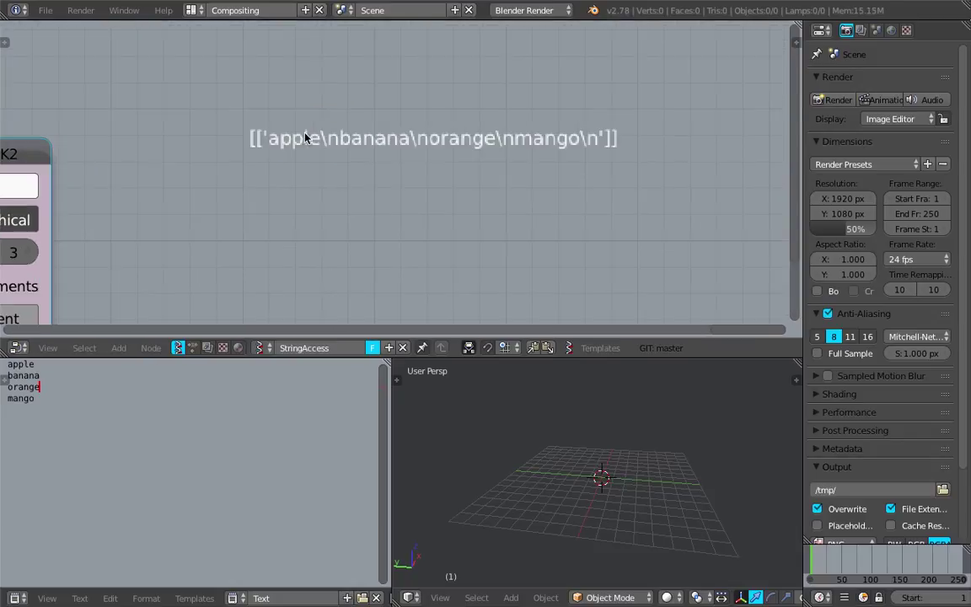
pyautogui.scroll(1, 308, 135)
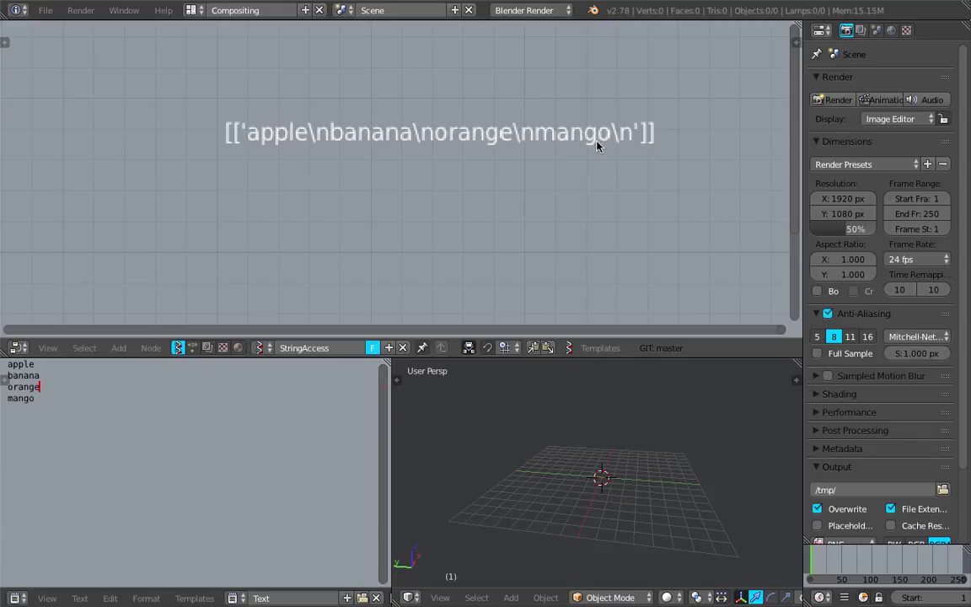
pyautogui.moveTo(460, 151); pyautogui.dragTo(389, 171, button='middle')
pyautogui.scroll(2, 377, 172)
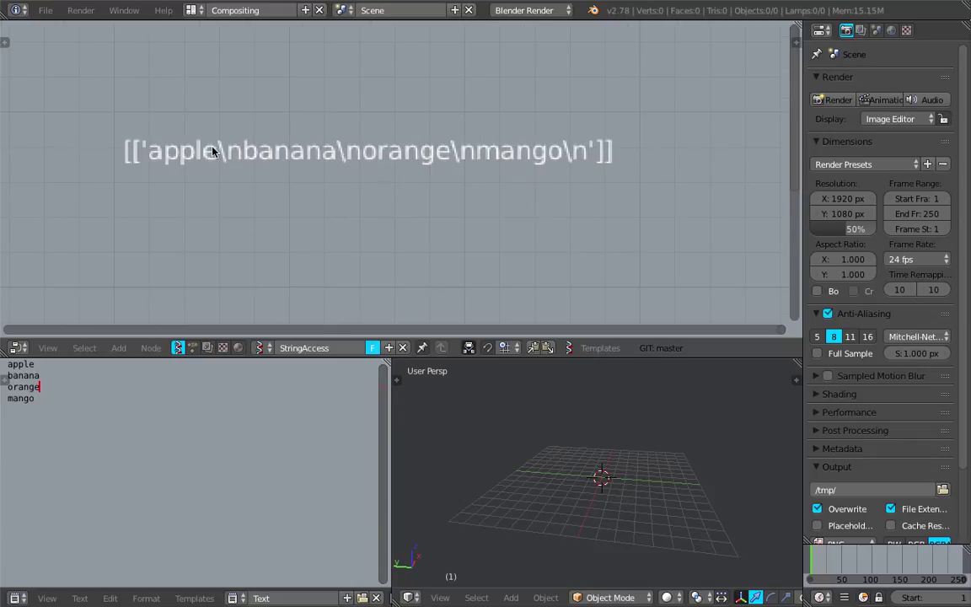
pyautogui.click(95, 366)
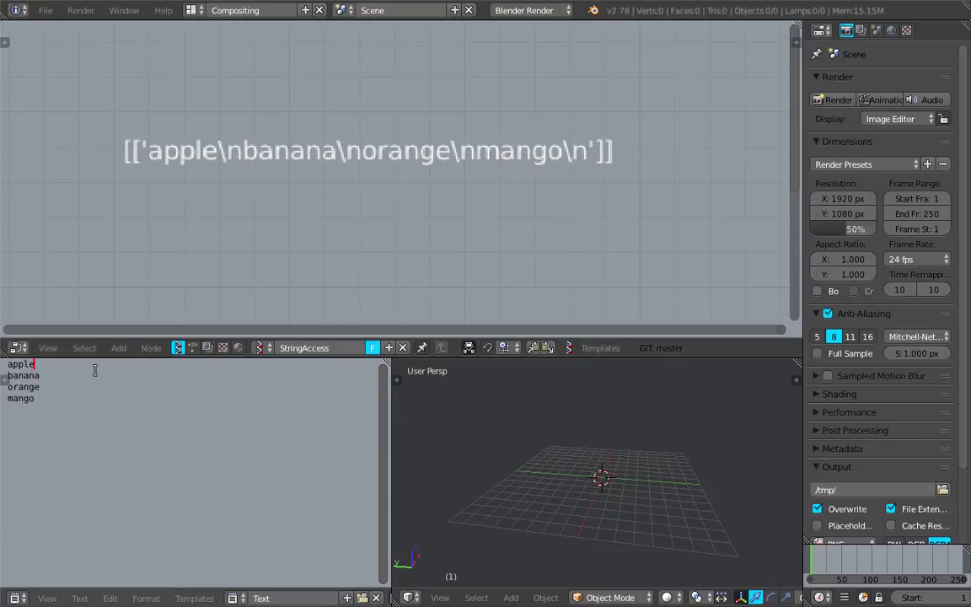
pyautogui.click(101, 366)
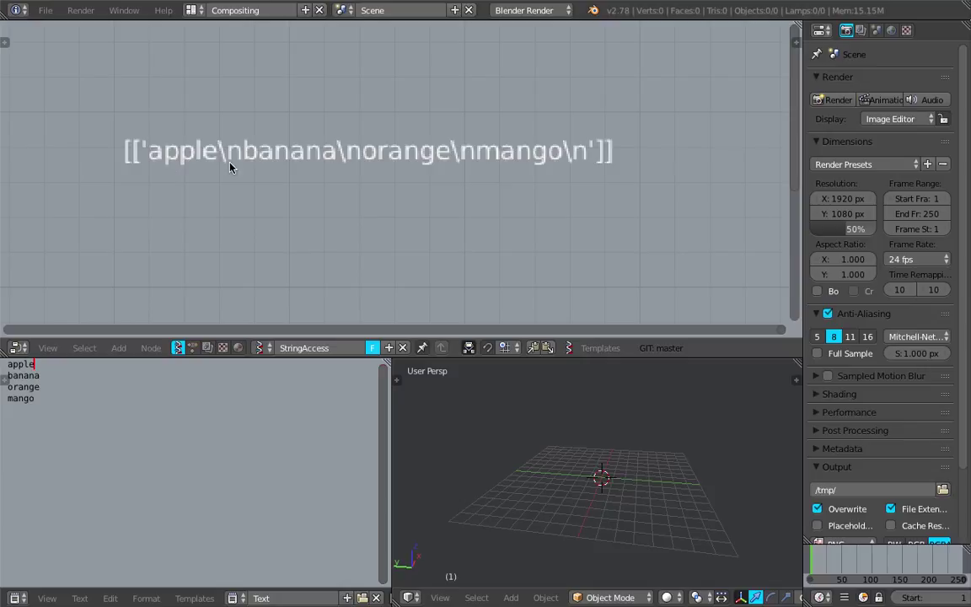
pyautogui.moveTo(232, 152)
pyautogui.mouseDown(button='middle')
pyautogui.moveTo(233, 182)
pyautogui.moveTo(221, 164)
pyautogui.mouseUp(button='middle')
pyautogui.scroll(-1, 201, 172)
pyautogui.scroll(1, 253, 167)
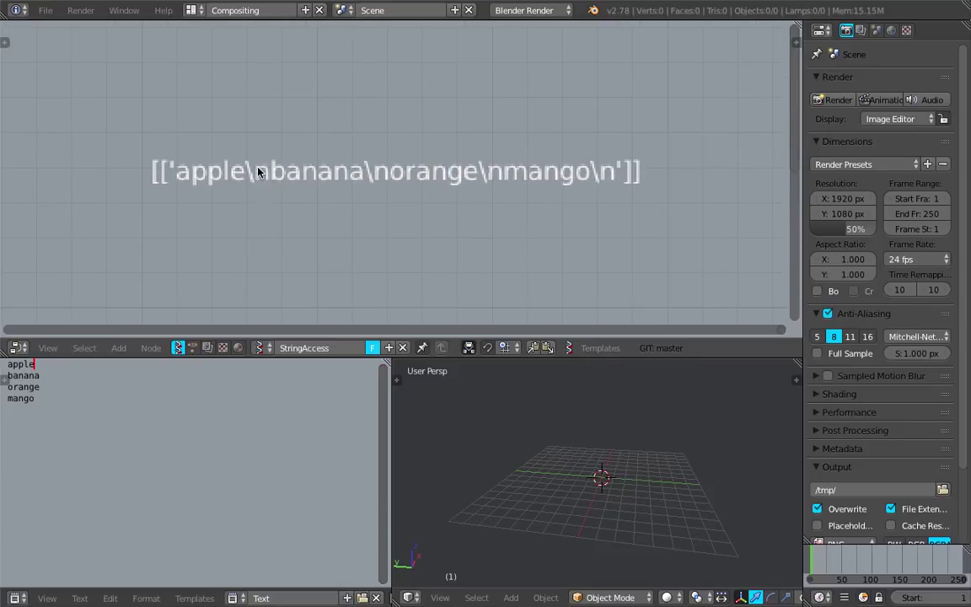
pyautogui.scroll(-1, 265, 181)
pyautogui.moveTo(262, 178); pyautogui.dragTo(273, 162, button='middle')
pyautogui.scroll(-1, 283, 175)
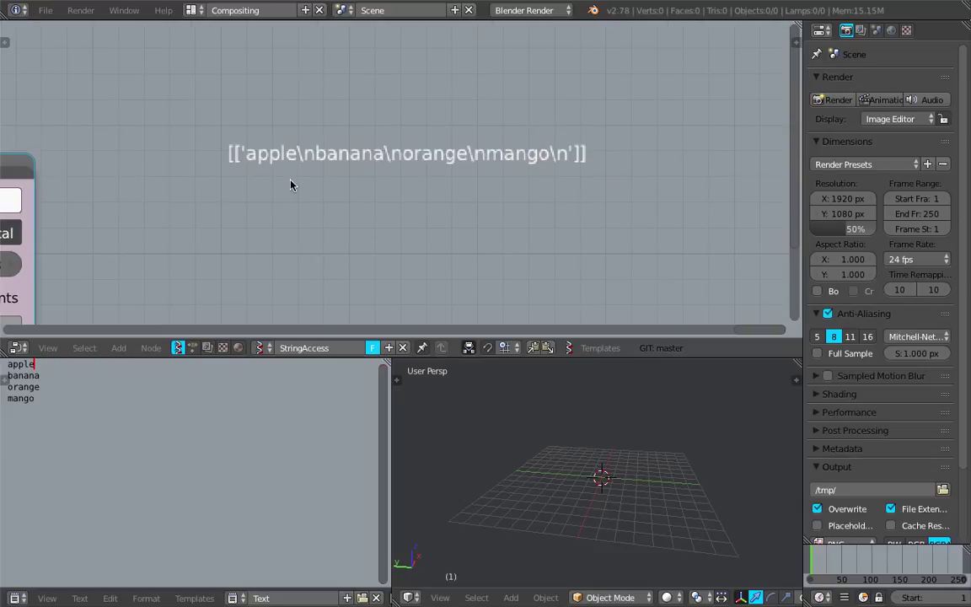
pyautogui.scroll(1, 296, 153)
pyautogui.scroll(-1, 354, 182)
pyautogui.moveTo(335, 163); pyautogui.dragTo(349, 155, button='middle')
pyautogui.scroll(-3, 337, 163)
pyautogui.moveTo(301, 182); pyautogui.dragTo(528, 129, button='middle')
pyautogui.scroll(2, 462, 120)
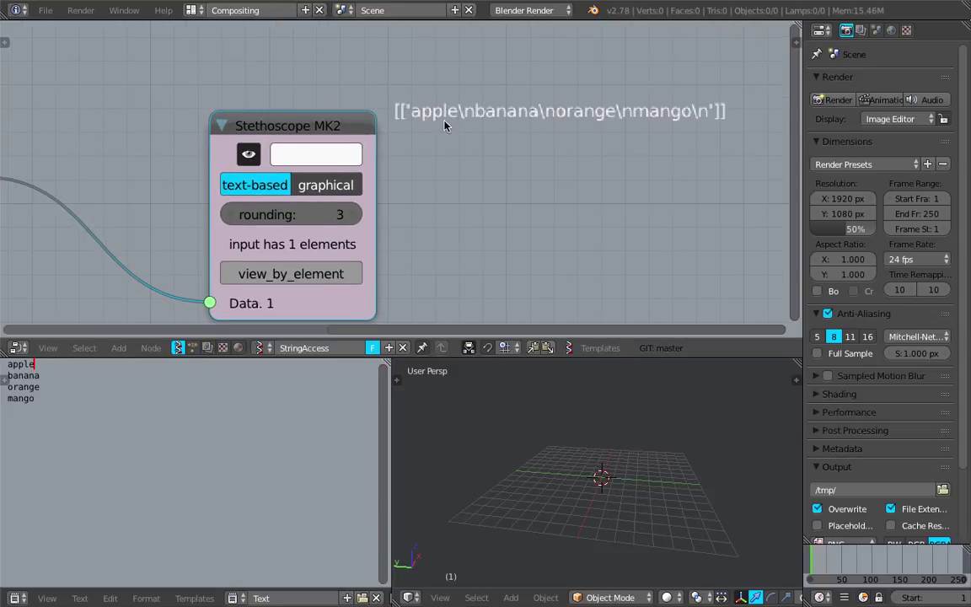
# - Move the Stethoscope MK2 node farther from the Object ID Selector node to leave space between them
pyautogui.moveTo(445, 120); pyautogui.dragTo(494, 128, button='middle')
pyautogui.scroll(-1, 522, 110)
pyautogui.moveTo(402, 124); pyautogui.dragTo(454, 136)
pyautogui.scroll(-1, 409, 105)
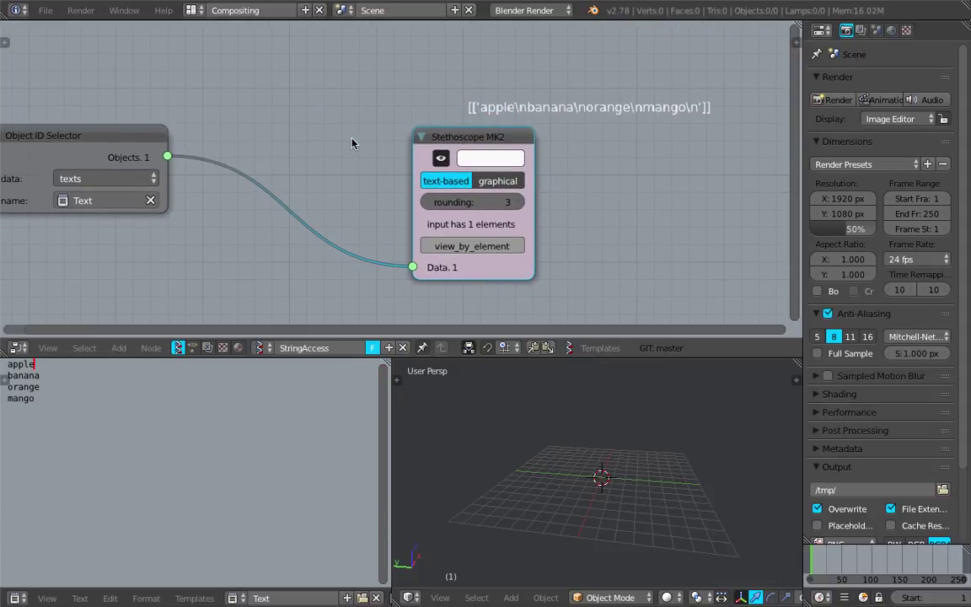
# - Move the Stethoscope MK2 node farther away and insert a Formula node on its link from the Object ID Selector
pyautogui.moveTo(494, 135); pyautogui.dragTo(585, 143)
pyautogui.scroll(-2, 269, 137)
pyautogui.hotkey('alt', 'space')
pyautogui.write('for')
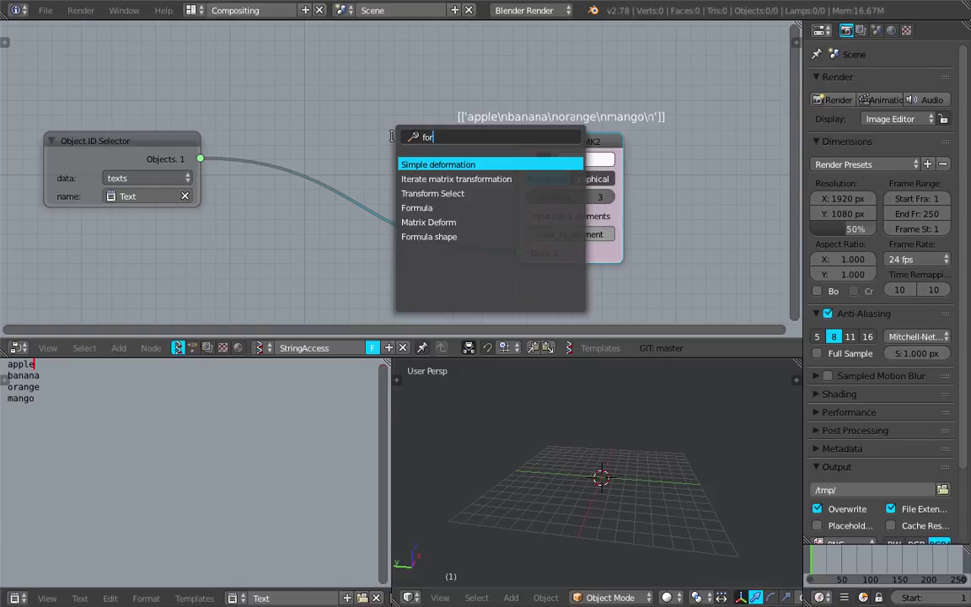
pyautogui.press('Down')
pyautogui.press('Down')
pyautogui.press('Down')
pyautogui.press('Return')
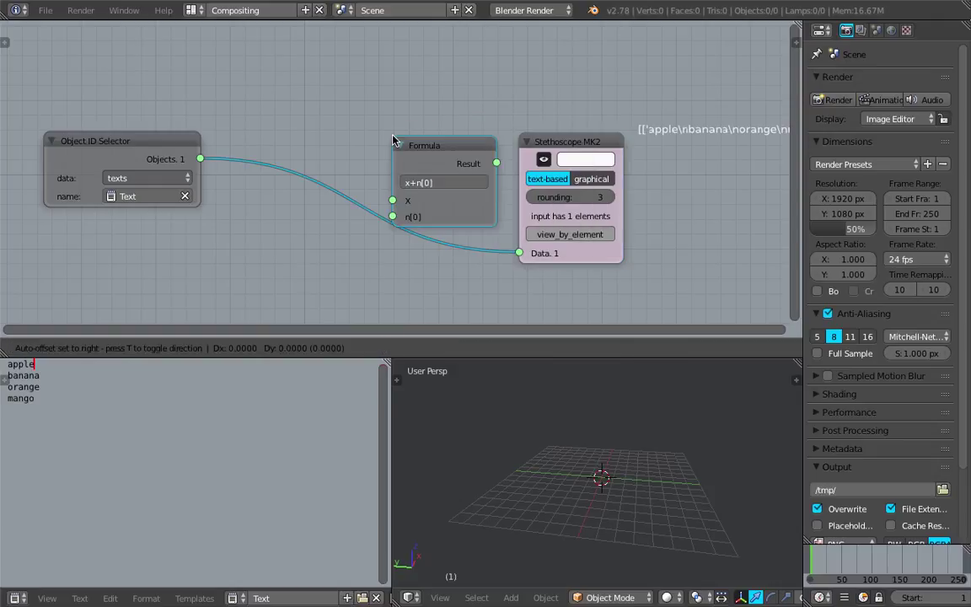
pyautogui.click(302, 133)
pyautogui.moveTo(338, 150); pyautogui.dragTo(279, 150, button='middle')
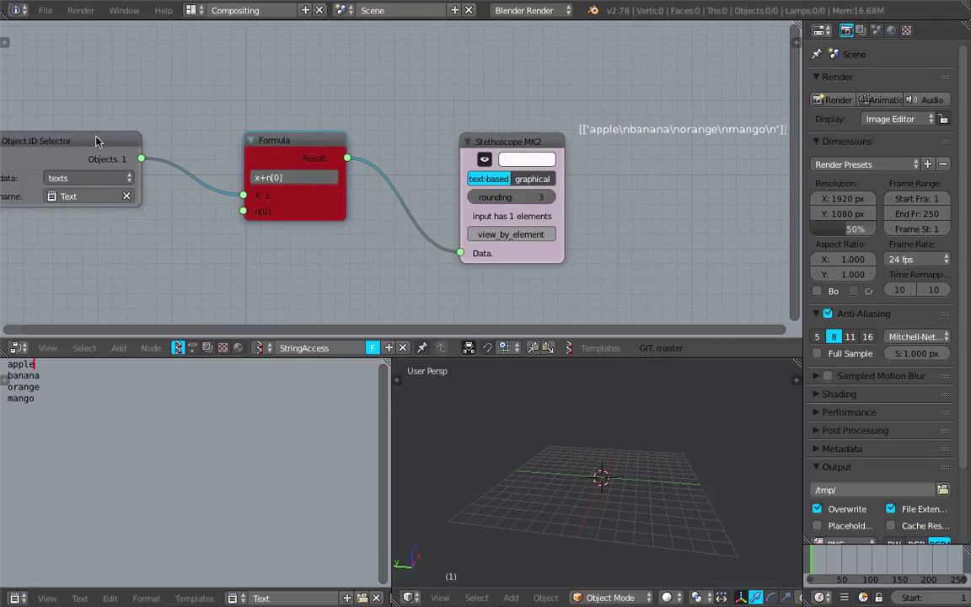
pyautogui.moveTo(97, 136); pyautogui.dragTo(118, 138)
pyautogui.moveTo(126, 164); pyautogui.dragTo(171, 160, button='middle')
pyautogui.scroll(2, 319, 180)
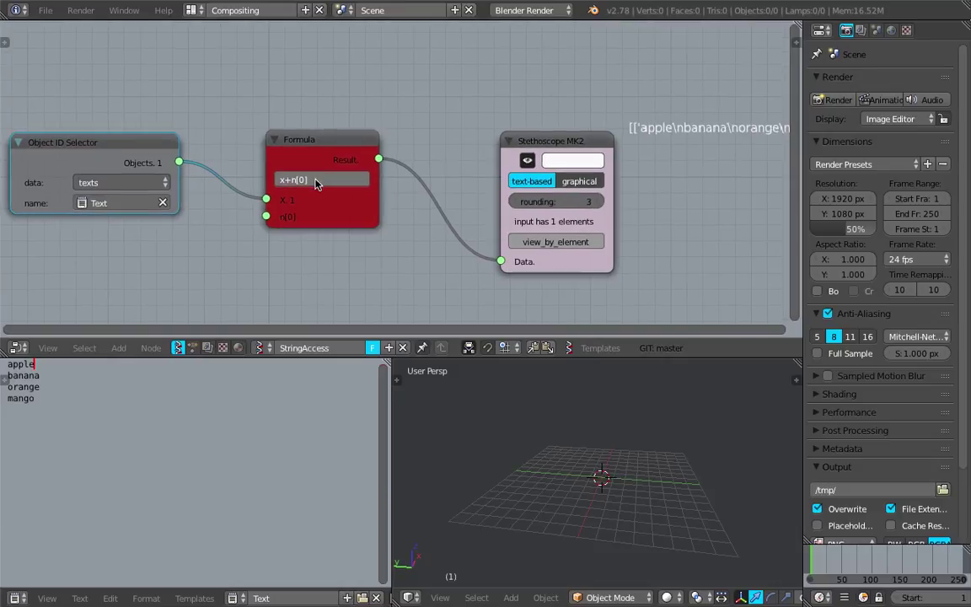
# - Set the Formula node's expression to x.split("\n") so the text is split at line breaks
pyautogui.scroll(2, 344, 181)
pyautogui.moveTo(337, 137); pyautogui.dragTo(412, 136, button='middle')
pyautogui.scroll(1, 413, 137)
pyautogui.click(398, 152)
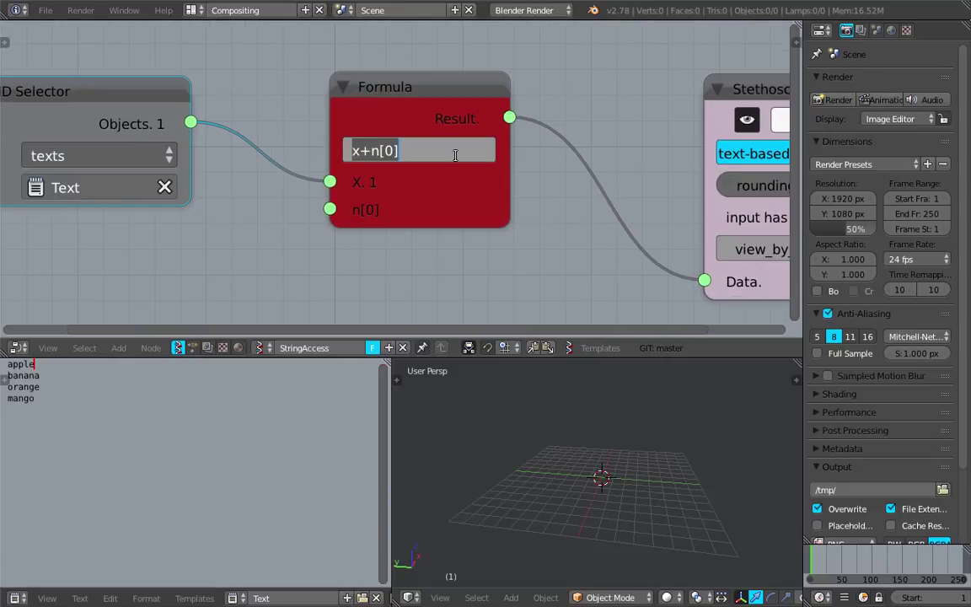
pyautogui.write('x.split("\\n')
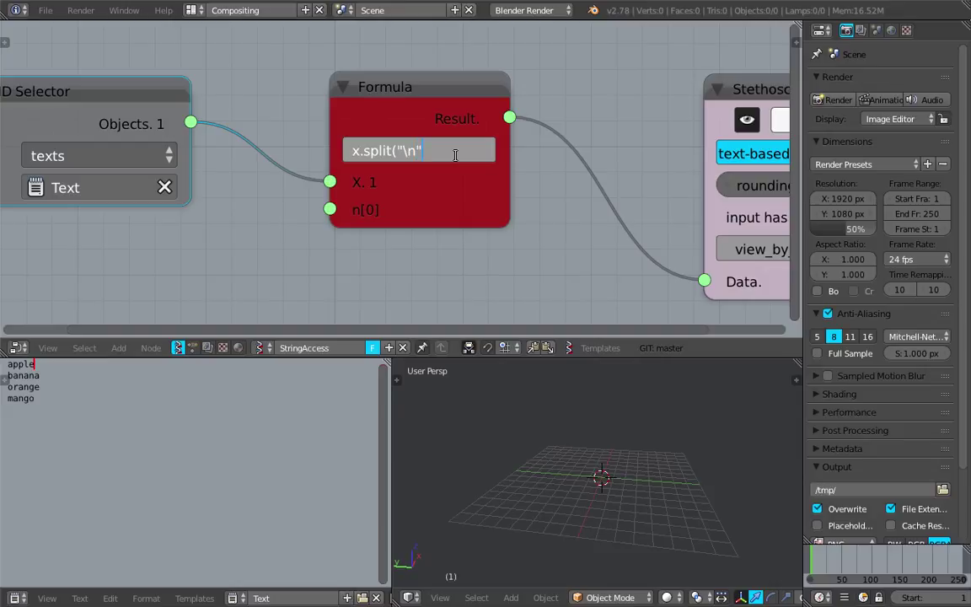
pyautogui.press('Return')
pyautogui.scroll(-3, 447, 157)
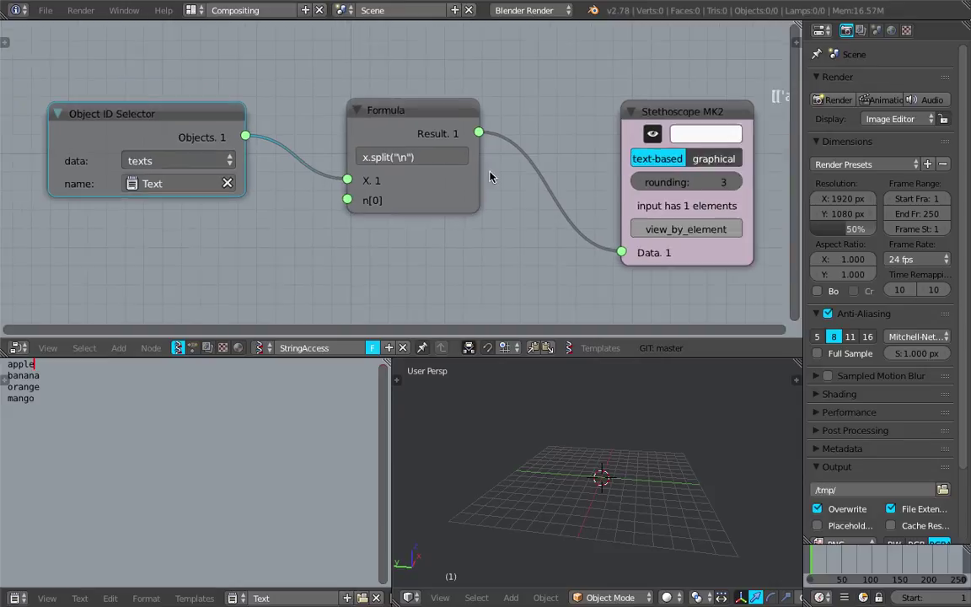
# - Move the Stethoscope MK2 node closer to the Formula node, review the split list and save over the blend file
pyautogui.moveTo(557, 116); pyautogui.dragTo(487, 104)
pyautogui.moveTo(430, 94); pyautogui.dragTo(298, 93, button='middle')
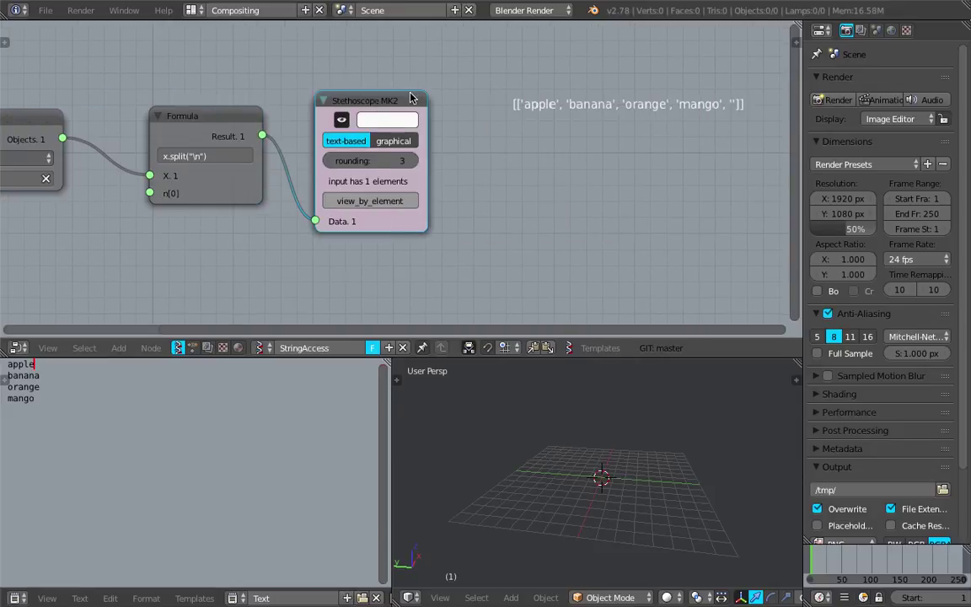
pyautogui.scroll(4, 527, 123)
pyautogui.moveTo(527, 123); pyautogui.dragTo(372, 139, button='middle')
pyautogui.scroll(1, 392, 120)
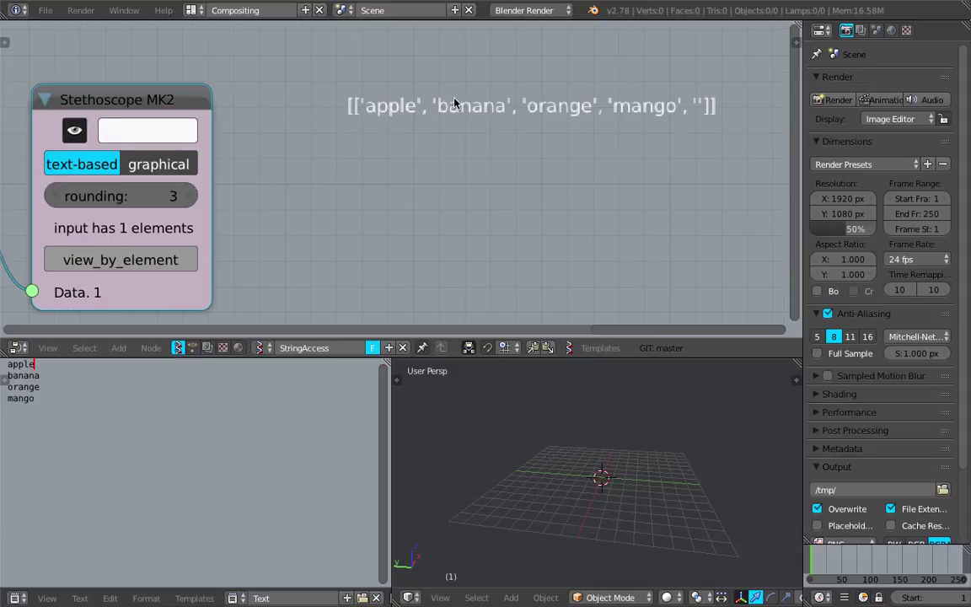
pyautogui.scroll(-1, 372, 119)
pyautogui.moveTo(430, 125); pyautogui.dragTo(472, 118, button='middle')
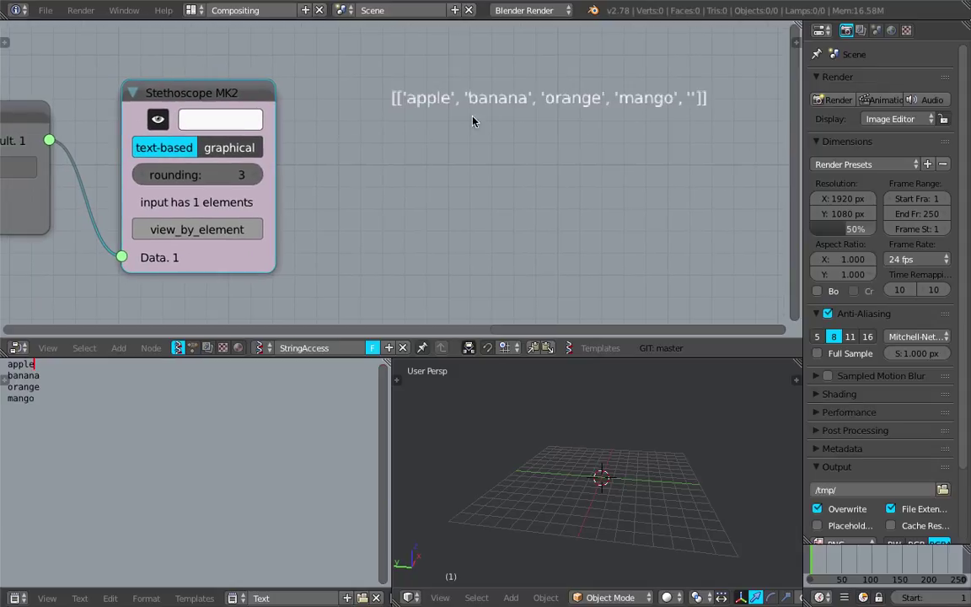
pyautogui.hotkey('ctrl', 's')
pyautogui.click(496, 114)
# - Remove the trailing empty line after mango in the text block and change to frame 48 to refresh the nodes
pyautogui.click(172, 395)
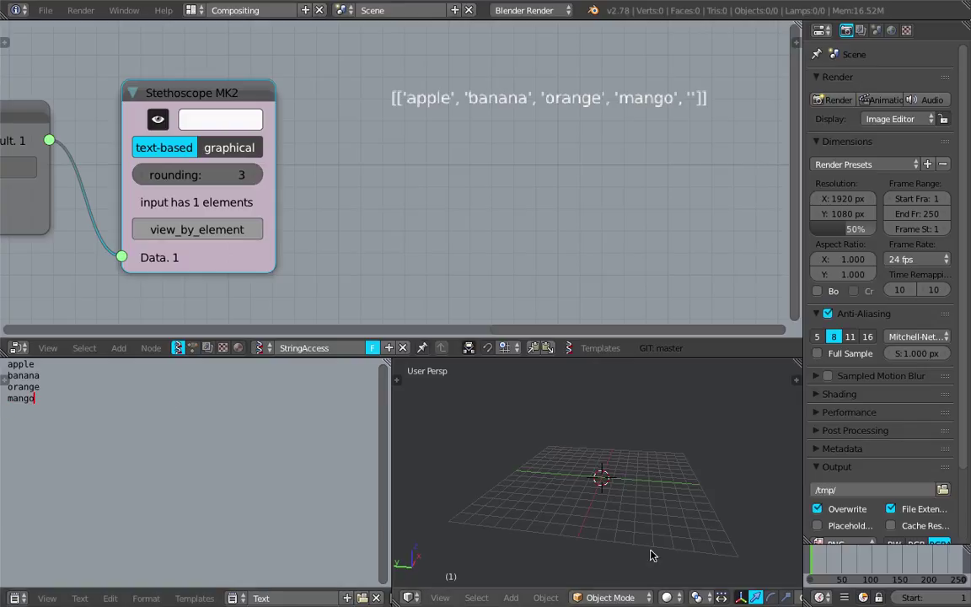
pyautogui.click(840, 556)
pyautogui.moveTo(492, 142); pyautogui.dragTo(498, 155, button='middle')
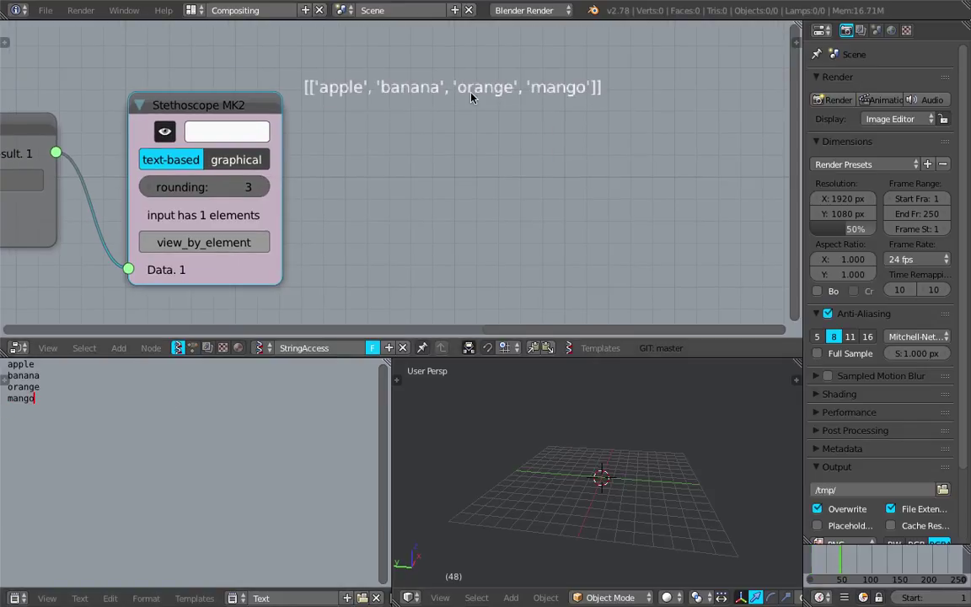
pyautogui.scroll(-1, 458, 102)
pyautogui.moveTo(376, 117); pyautogui.dragTo(503, 116, button='middle')
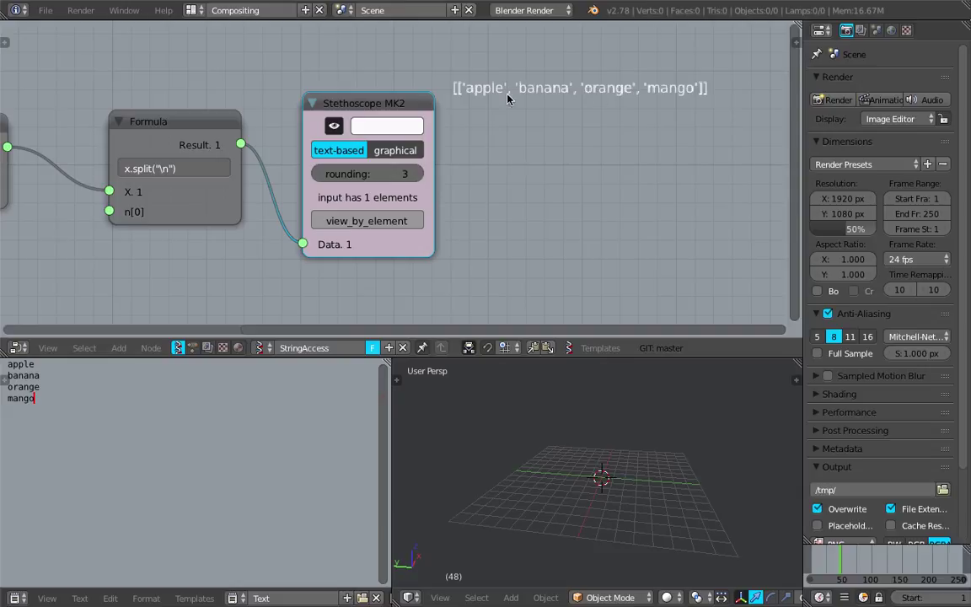
pyautogui.scroll(-3, 519, 163)
pyautogui.moveTo(519, 163); pyautogui.dragTo(546, 158, button='middle')
# - Shift the Formula node slightly between its two neighbours and save over the sv_string_001.blend file
pyautogui.hotkey('ctrl', 's')
pyautogui.click(547, 156)
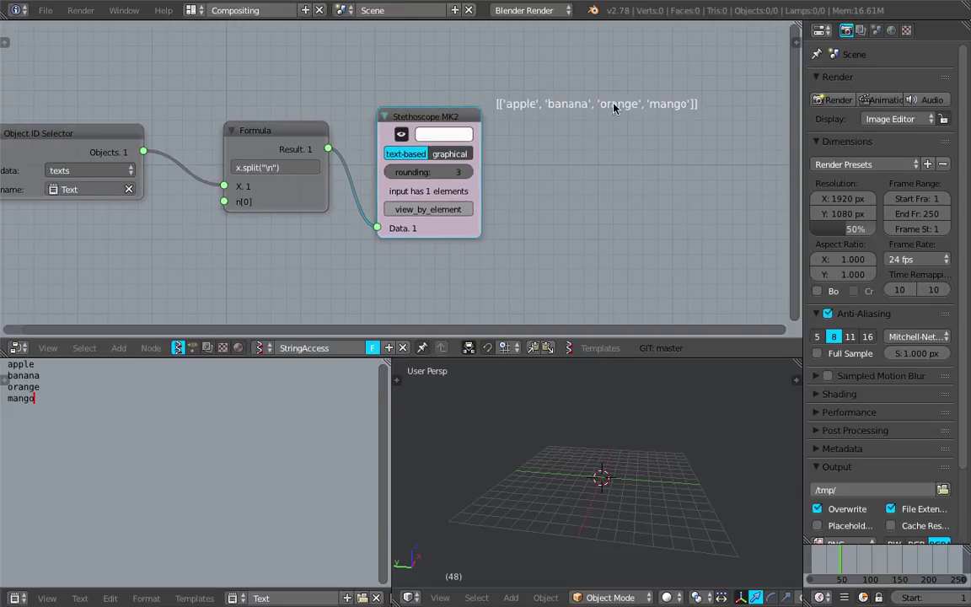
pyautogui.moveTo(637, 132)
pyautogui.mouseDown(button='middle')
pyautogui.moveTo(653, 135)
pyautogui.moveTo(635, 115)
pyautogui.mouseUp(button='middle')
pyautogui.hotkey('ctrl', 's')
pyautogui.click(577, 124)
pyautogui.moveTo(328, 136); pyautogui.dragTo(317, 133)
pyautogui.moveTo(548, 132); pyautogui.dragTo(524, 133, button='middle')
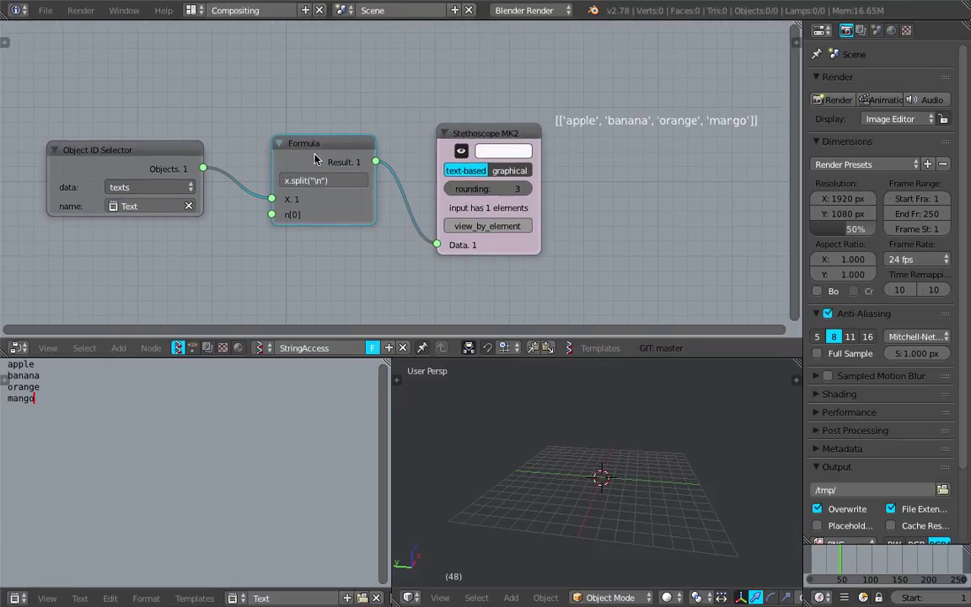
pyautogui.moveTo(330, 154); pyautogui.dragTo(334, 136, button='middle')
pyautogui.hotkey('ctrl', 's')
pyautogui.click(332, 134)
# - Line up the Object ID Selector node with the Formula node and save over the blend file again
pyautogui.moveTo(623, 473); pyautogui.dragTo(630, 503, button='middle')
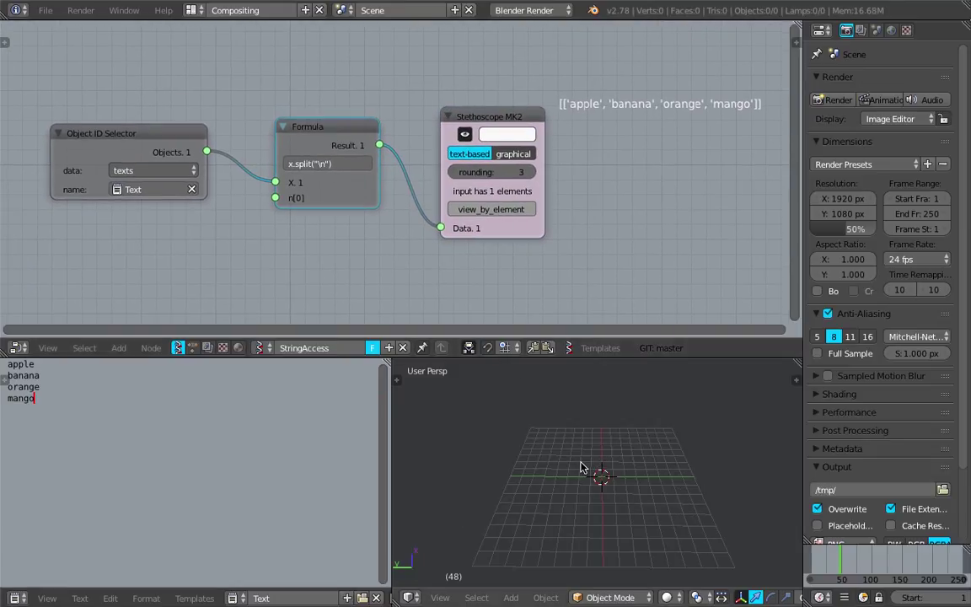
pyautogui.scroll(2, 579, 462)
pyautogui.hotkey('ctrl', 's')
pyautogui.click(580, 462)
pyautogui.moveTo(530, 228); pyautogui.dragTo(506, 199, button='middle')
pyautogui.press('Home')
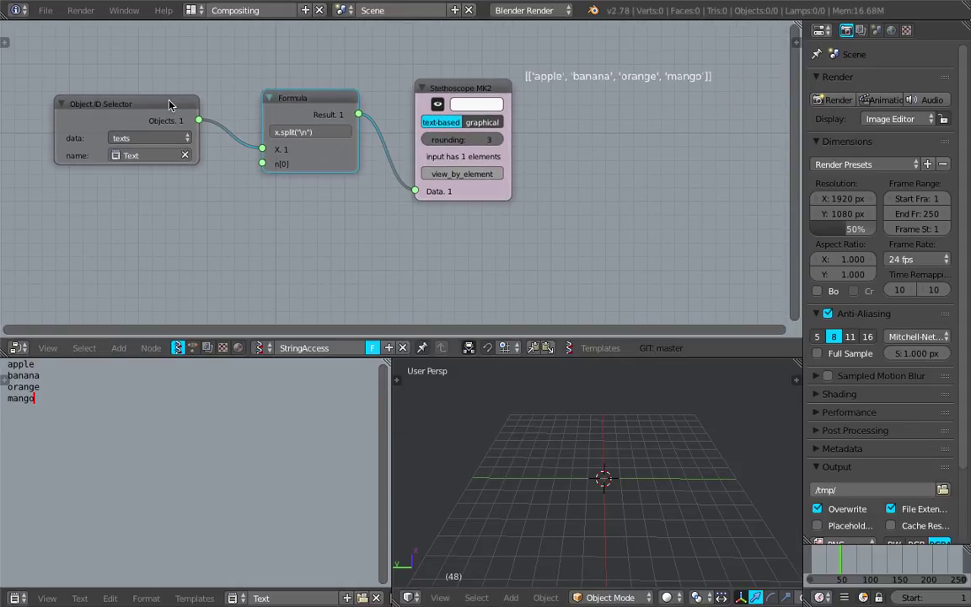
pyautogui.hotkey('ctrl', 's')
pyautogui.click(428, 217)
# - Add a Typography Viewer node and place it below the Formula and Stethoscope MK2 nodes
pyautogui.hotkey('shift', 'a')
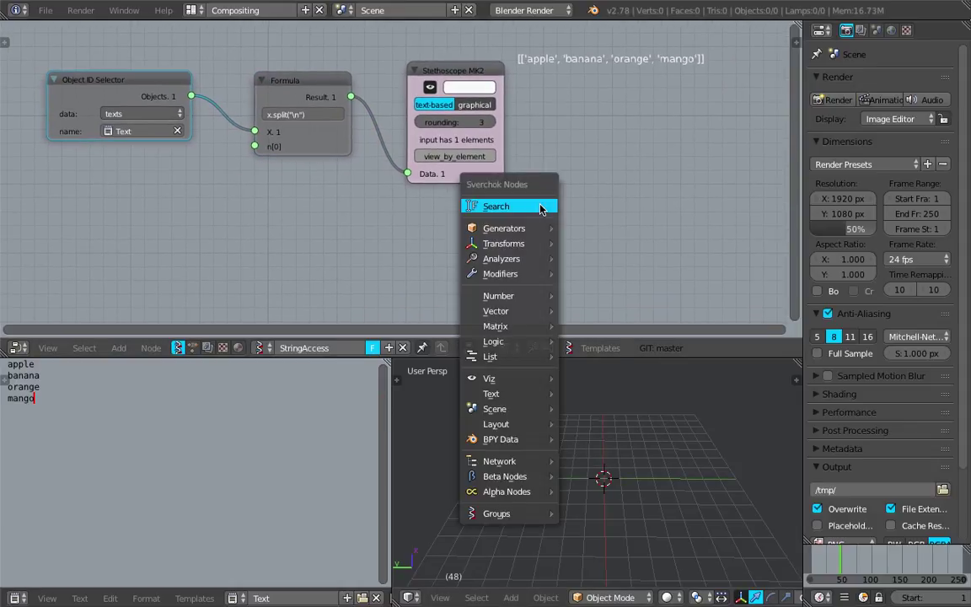
pyautogui.click(538, 205)
pyautogui.write('Formula')
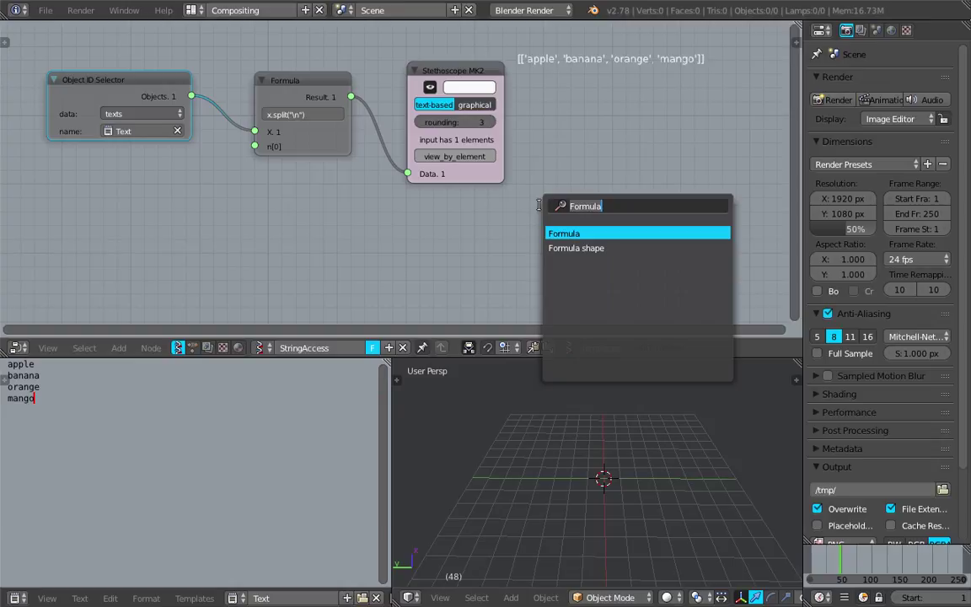
pyautogui.write('typ')
pyautogui.press('Return')
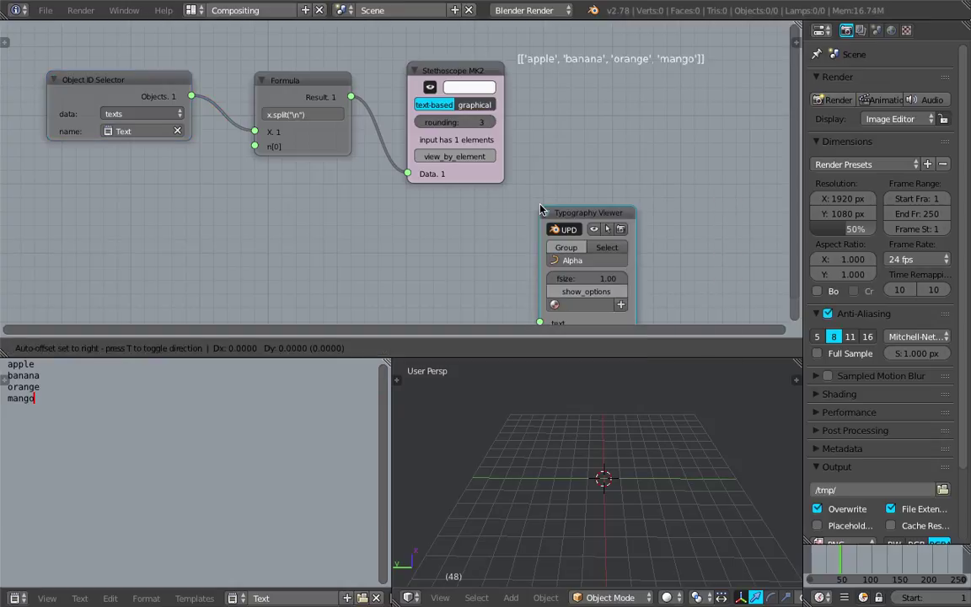
pyautogui.click(306, 183)
pyautogui.moveTo(350, 193); pyautogui.dragTo(474, 173, button='middle')
# - Reposition the Object ID Selector, Formula and Stethoscope MK2 nodes to make room around the Typography Viewer
pyautogui.moveTo(281, 77); pyautogui.dragTo(256, 97)
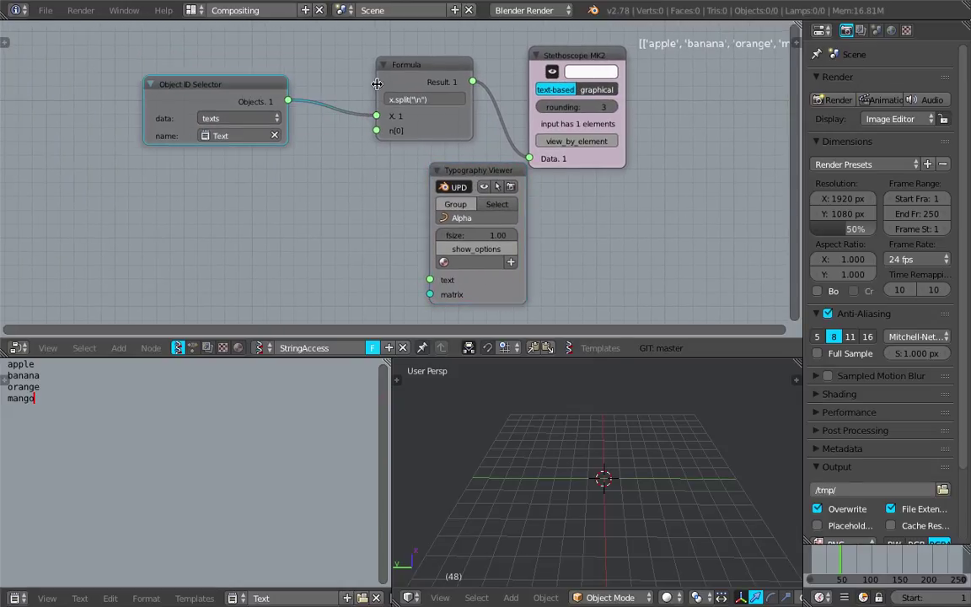
pyautogui.moveTo(431, 74); pyautogui.dragTo(406, 68)
pyautogui.moveTo(585, 60); pyautogui.dragTo(572, 47)
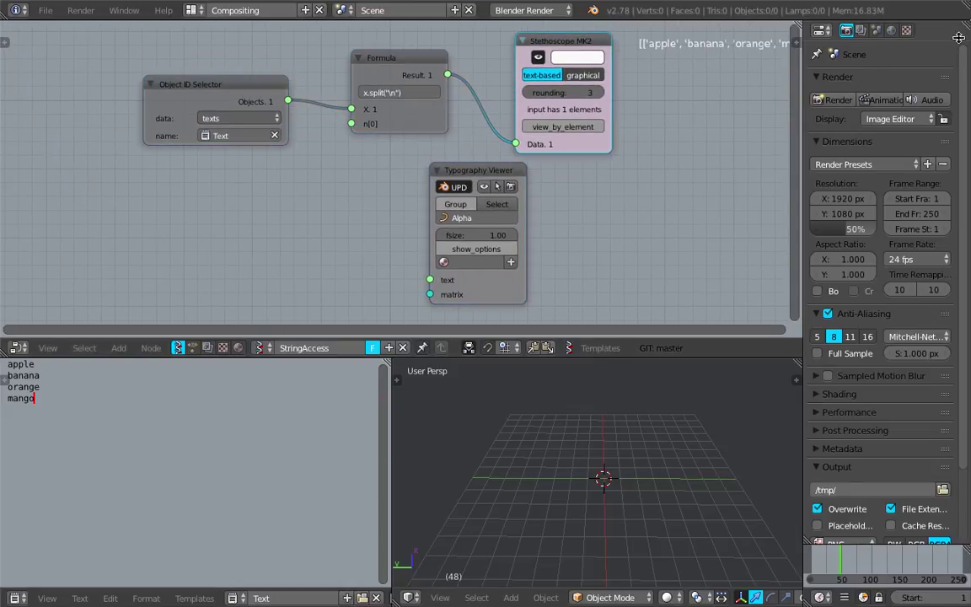
# - Split the Properties area in two and switch the upper part to the Outliner
pyautogui.moveTo(965, 27); pyautogui.dragTo(957, 206)
pyautogui.click(823, 31)
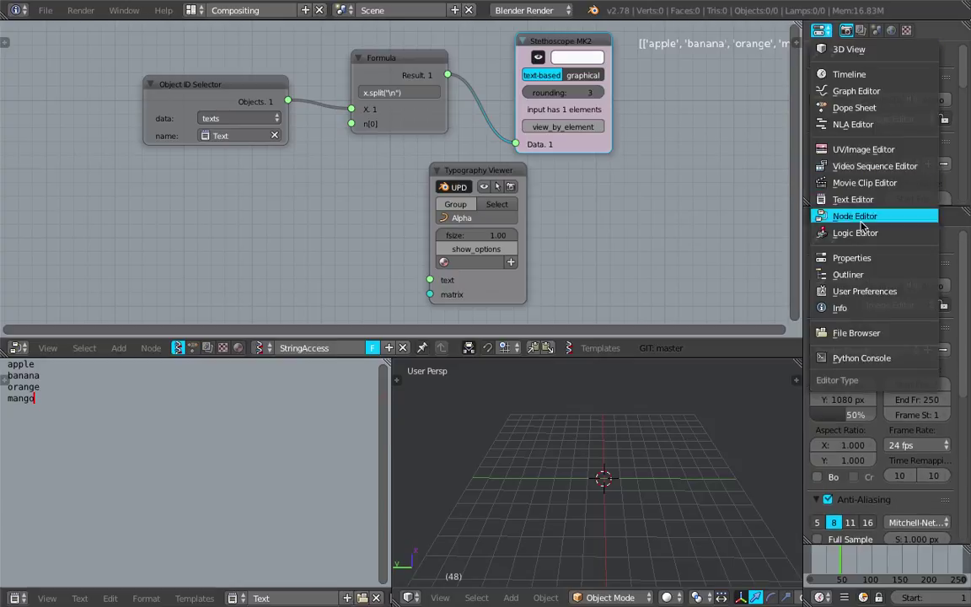
pyautogui.click(853, 199)
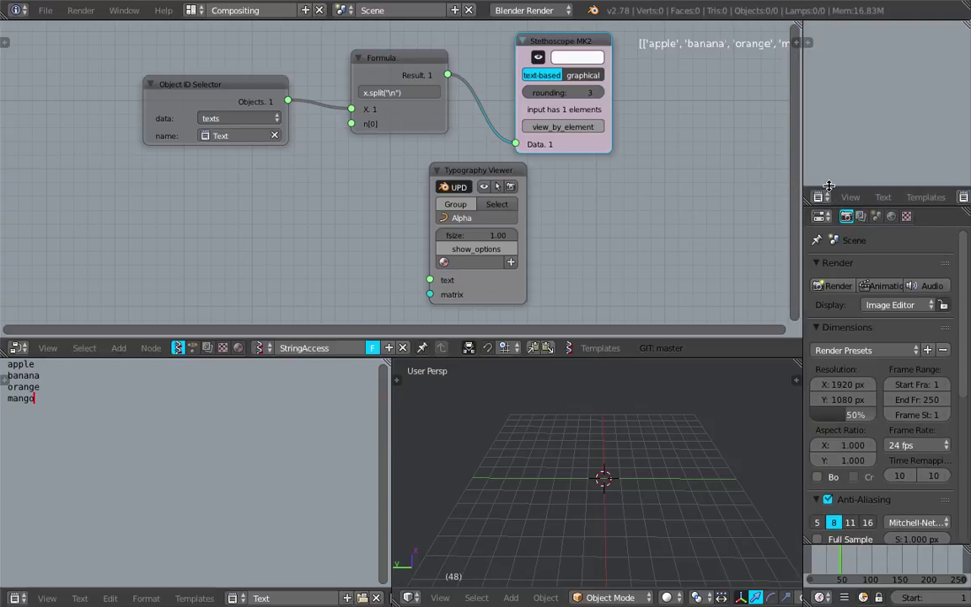
pyautogui.click(819, 197)
pyautogui.click(847, 439)
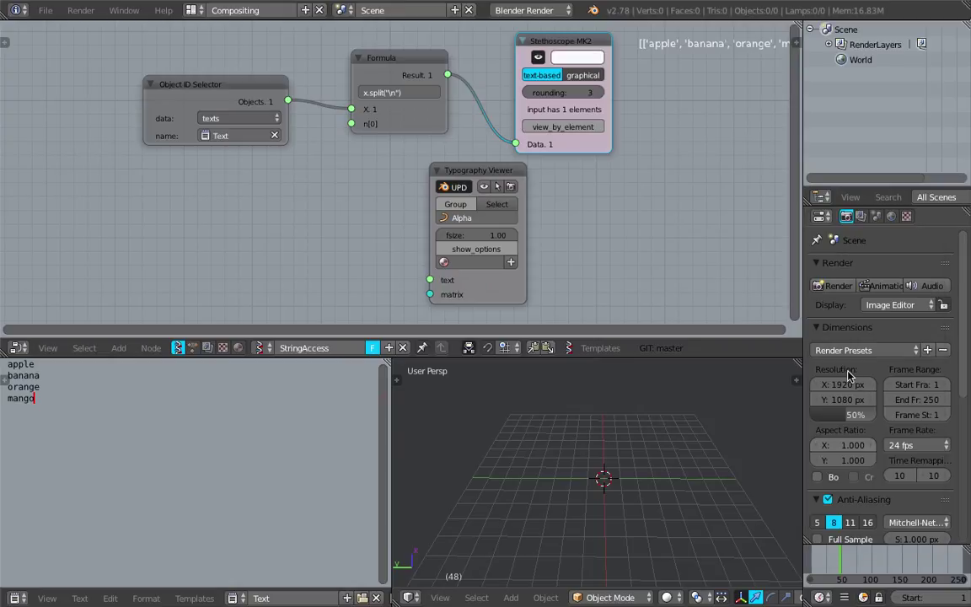
# - Move the Object ID Selector and Formula nodes away from the Typography Viewer and link the Formula's Result to its text input
pyautogui.moveTo(616, 384); pyautogui.dragTo(644, 413, button='middle')
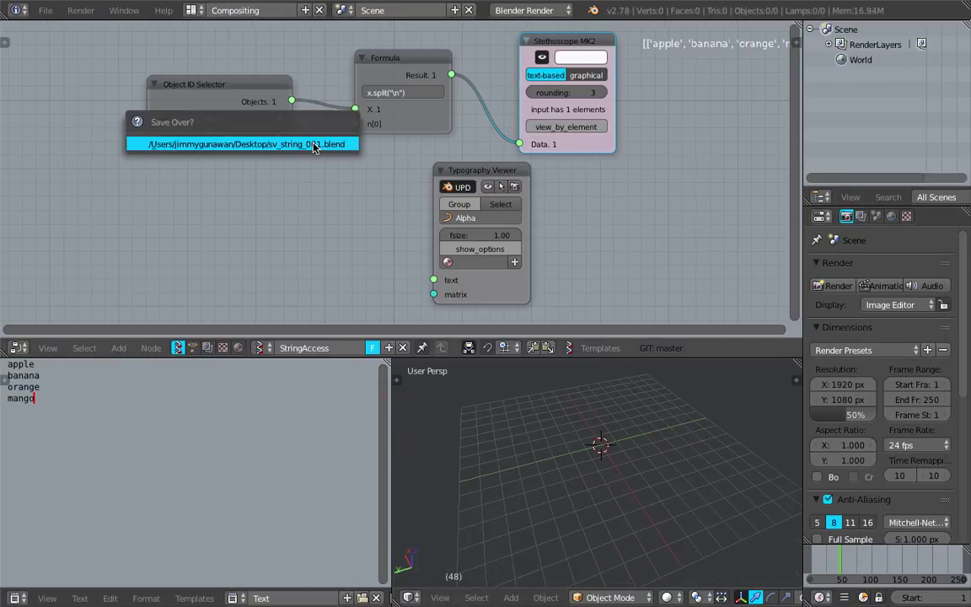
pyautogui.moveTo(278, 113); pyautogui.dragTo(260, 128)
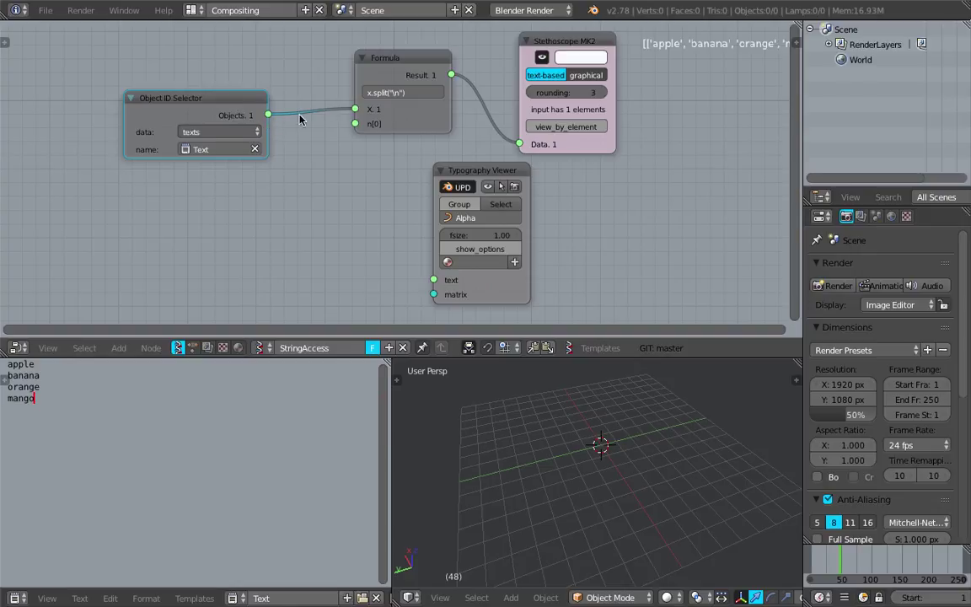
pyautogui.moveTo(366, 73); pyautogui.dragTo(164, 103)
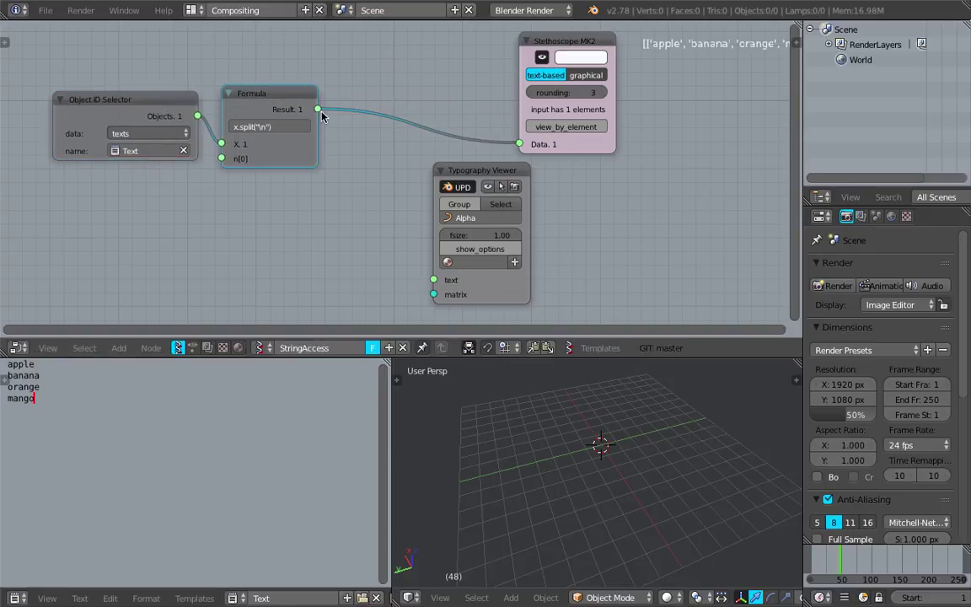
pyautogui.moveTo(319, 110); pyautogui.dragTo(433, 279)
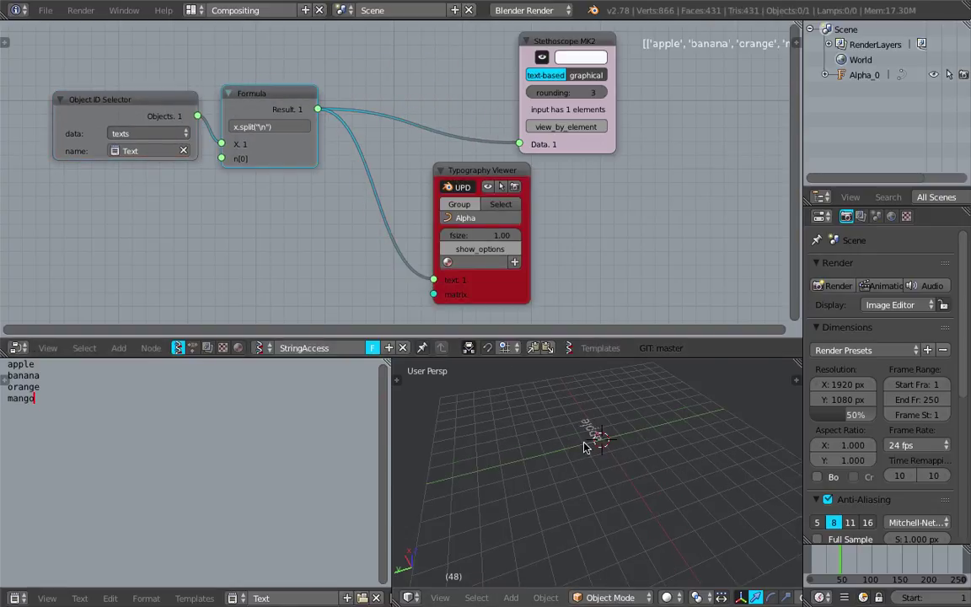
pyautogui.moveTo(584, 447); pyautogui.dragTo(566, 482, button='middle')
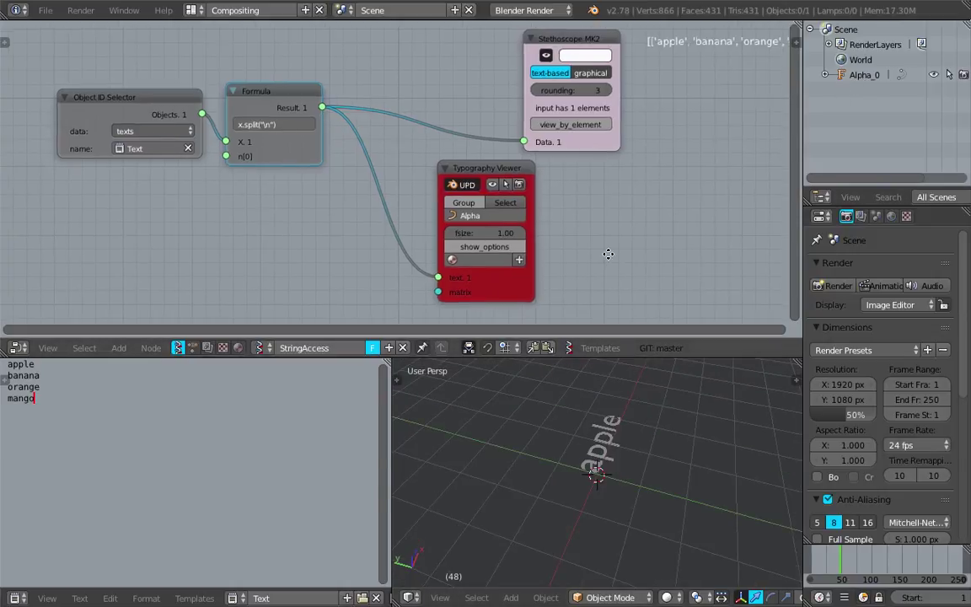
# - Add a Matrix in node below the Formula node and link its Matrix output to the Typography Viewer's matrix input
pyautogui.scroll(-1, 404, 181)
pyautogui.hotkey('shift', 'a')
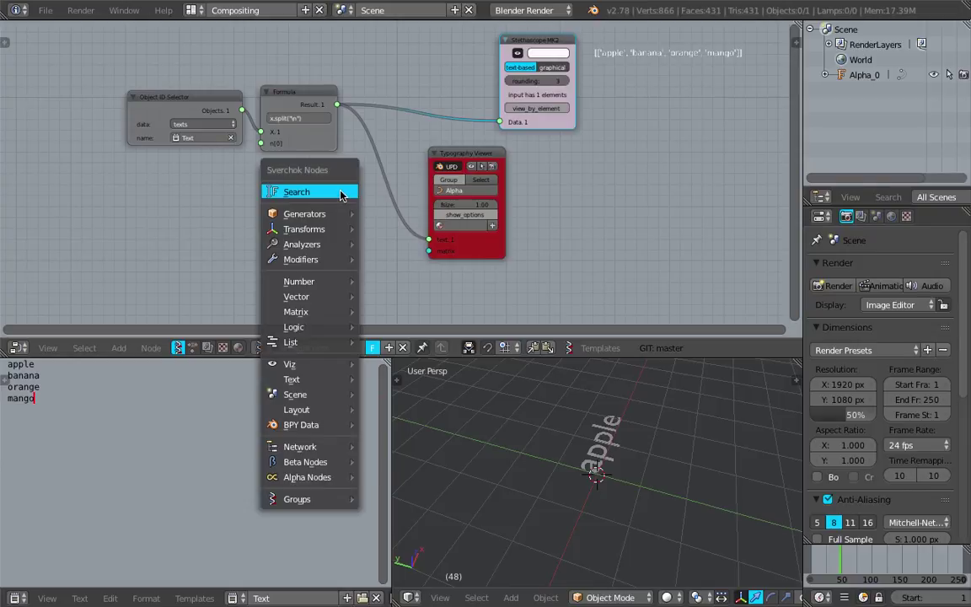
pyautogui.click(341, 190)
pyautogui.write('matrix i')
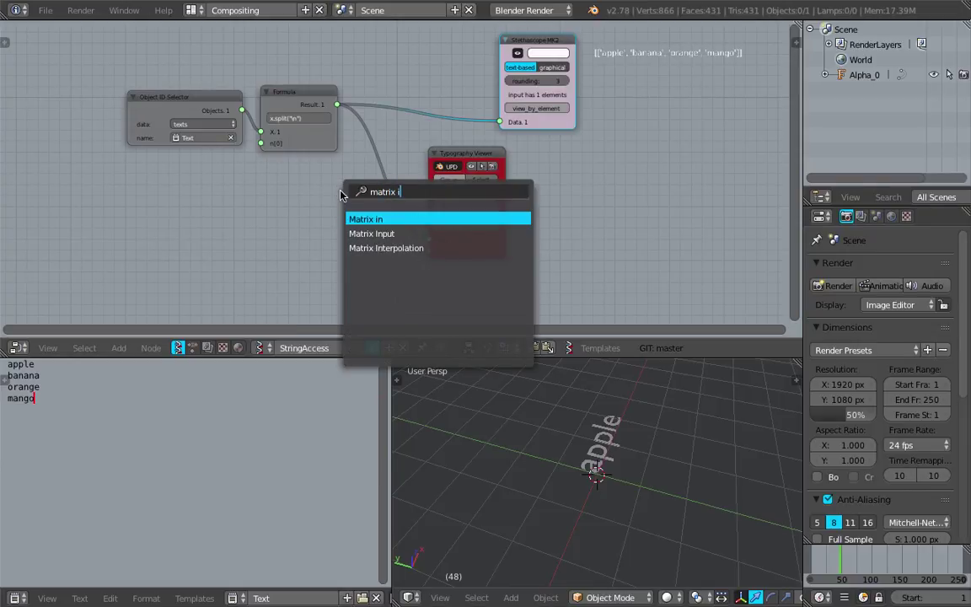
pyautogui.press('Return')
pyautogui.click(246, 193)
pyautogui.moveTo(347, 234); pyautogui.dragTo(428, 252)
# - Add a Random Vector MK2 node and place it beside the Matrix in node on its input side
pyautogui.moveTo(174, 221); pyautogui.dragTo(256, 210, button='middle')
pyautogui.hotkey('shift', 'a')
pyautogui.click(255, 210)
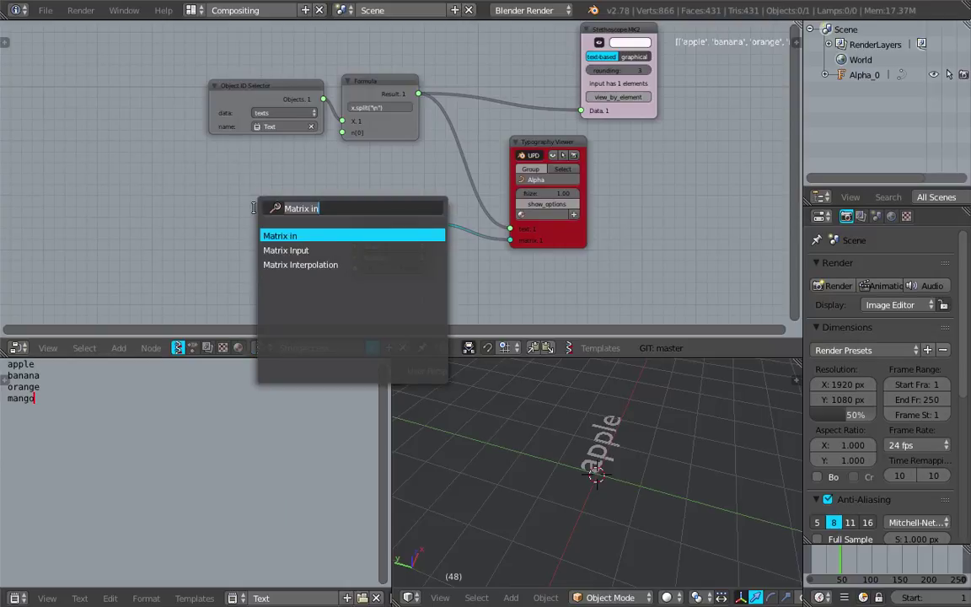
pyautogui.write('random')
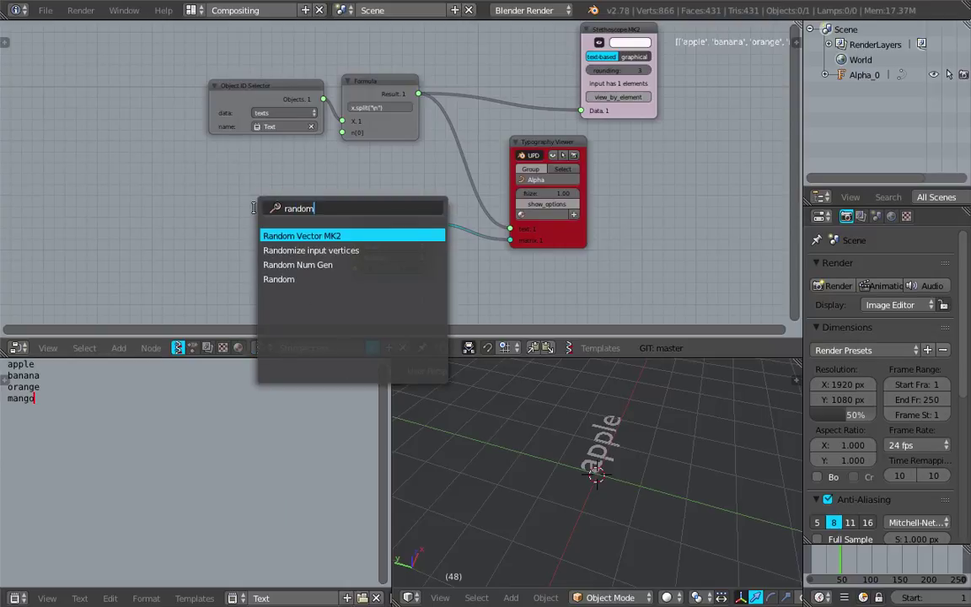
pyautogui.write(' v')
pyautogui.press('Return')
pyautogui.click(253, 209)
pyautogui.scroll(3, 250, 207)
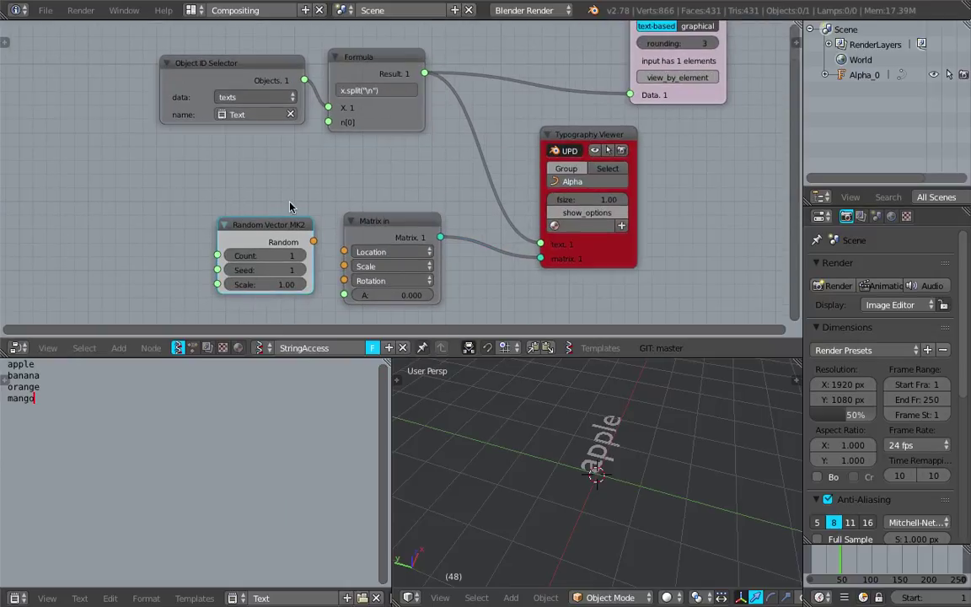
# - Set the Random Vector MK2 count to 4 and link its Random output to the Matrix in node's Location input
pyautogui.click(270, 255)
pyautogui.write('4')
pyautogui.press('Return')
pyautogui.moveTo(262, 229); pyautogui.dragTo(288, 229)
pyautogui.moveTo(339, 251); pyautogui.dragTo(344, 253)
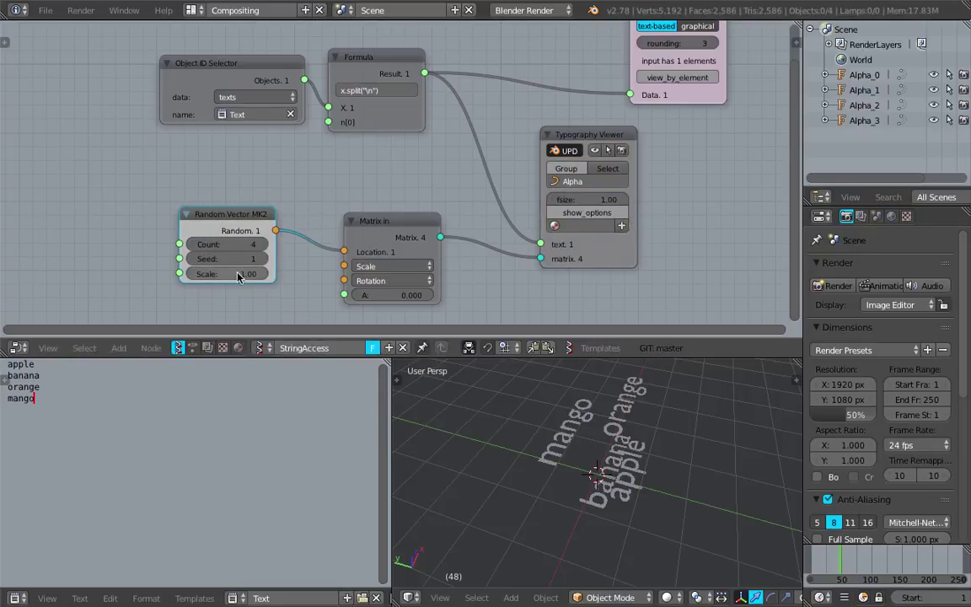
# - Set the Random Vector MK2 node's scale to 2.26 and its seed to 77
pyautogui.moveTo(225, 274); pyautogui.dragTo(253, 273)
pyautogui.moveTo(596, 473)
pyautogui.mouseDown(button='middle')
pyautogui.moveTo(527, 470)
pyautogui.moveTo(588, 472)
pyautogui.mouseUp(button='middle')
pyautogui.hotkey('ctrl', 's')
pyautogui.click(588, 467)
pyautogui.moveTo(224, 259); pyautogui.dragTo(279, 259)
pyautogui.moveTo(590, 471); pyautogui.dragTo(620, 431, button='middle')
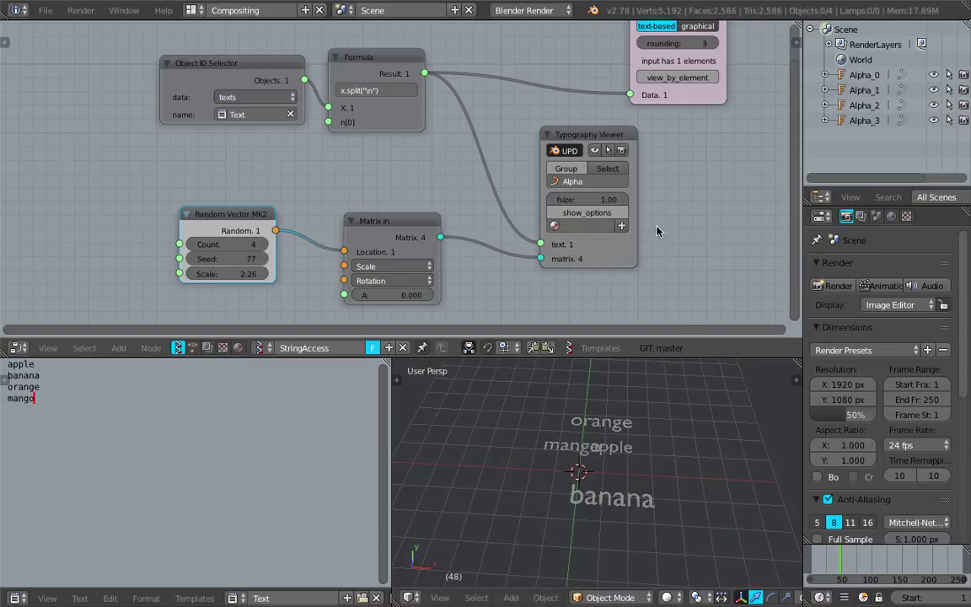
# - Move the Typography Viewer and Matrix in nodes to give the tree more space
pyautogui.moveTo(659, 229); pyautogui.dragTo(629, 229, button='middle')
pyautogui.scroll(-1, 581, 186)
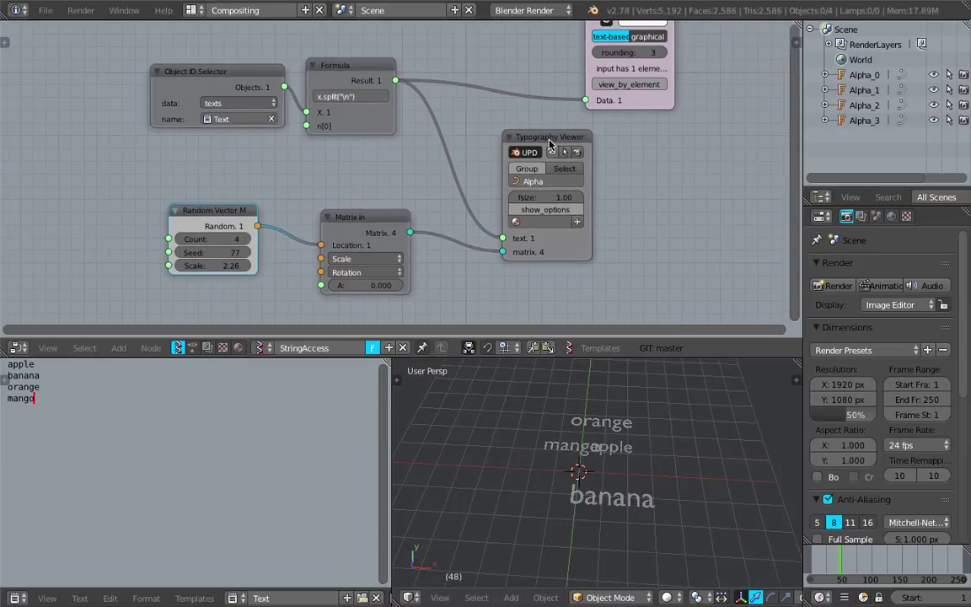
pyautogui.moveTo(549, 144); pyautogui.dragTo(577, 151)
pyautogui.moveTo(355, 216); pyautogui.dragTo(364, 188)
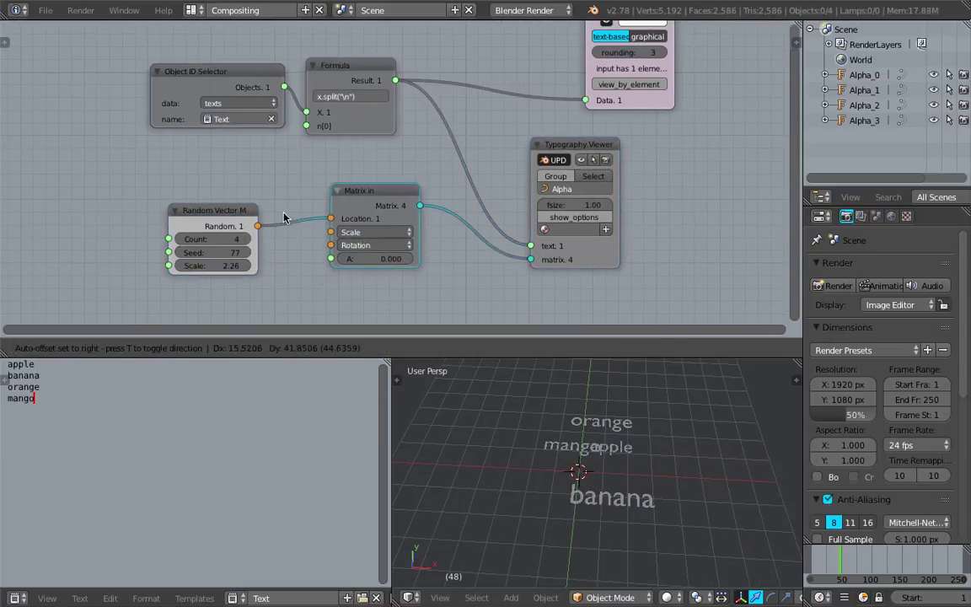
# - Narrow the text editor to widen the 3D view, and put the text cursor after the last word of the list
pyautogui.hotkey('ctrl', 'a')
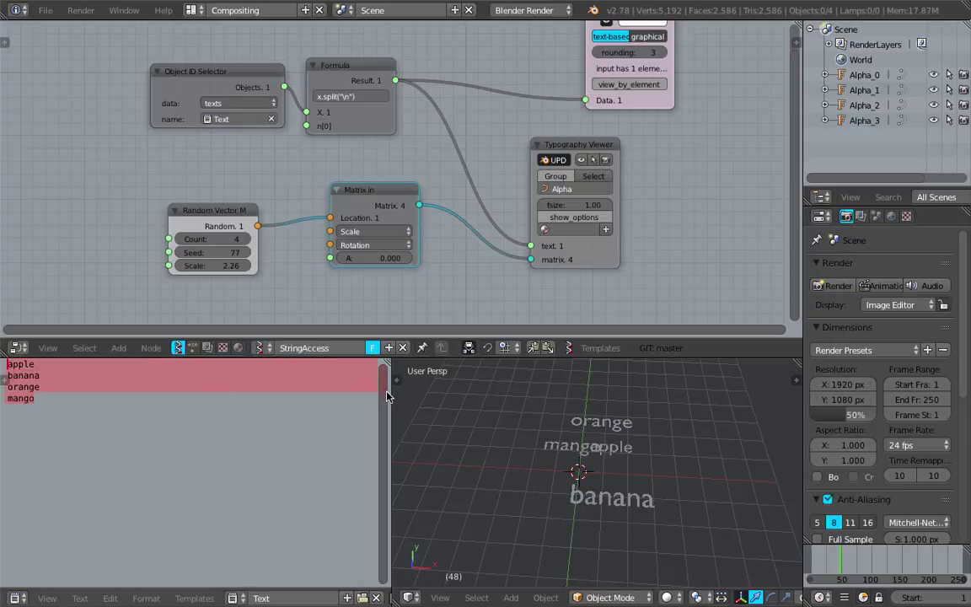
pyautogui.moveTo(388, 392); pyautogui.dragTo(234, 392)
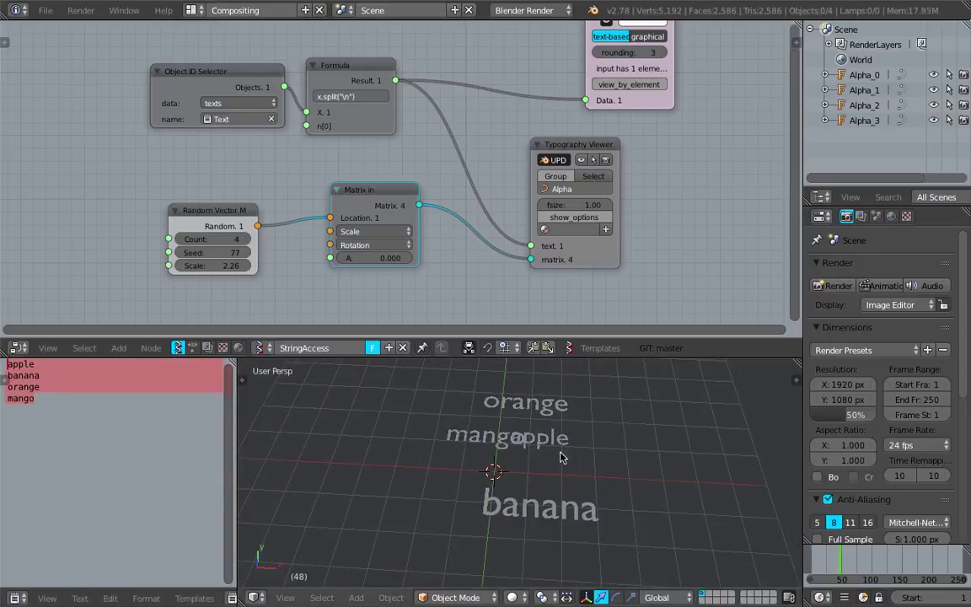
pyautogui.moveTo(548, 451); pyautogui.dragTo(626, 430, button='middle')
pyautogui.hotkey('ctrl', 's')
pyautogui.click(639, 427)
pyautogui.click(139, 417)
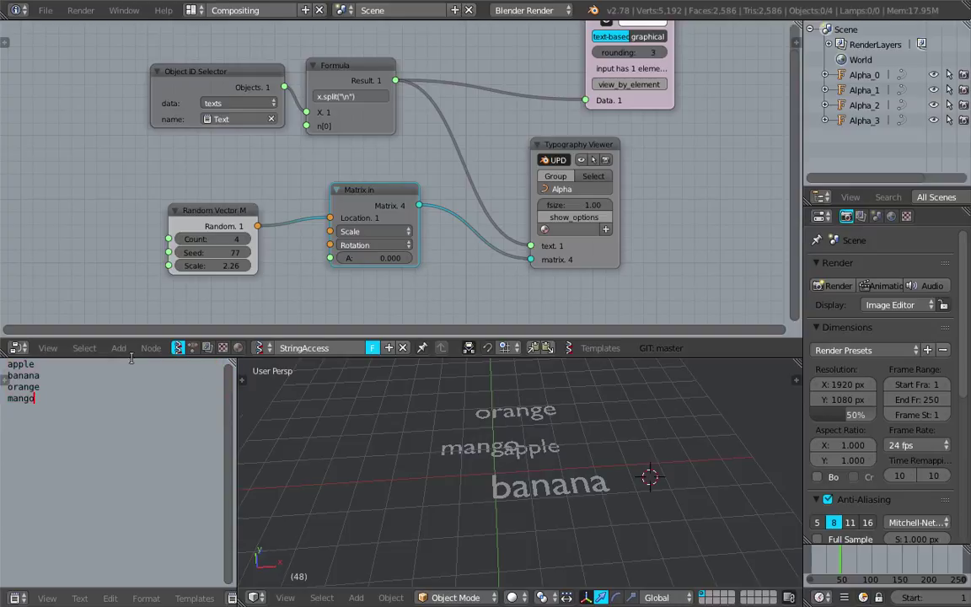
# - Save the file as sv_string_001.blend in the Desktop folder, overwriting the existing version
pyautogui.click(45, 10)
pyautogui.click(59, 132)
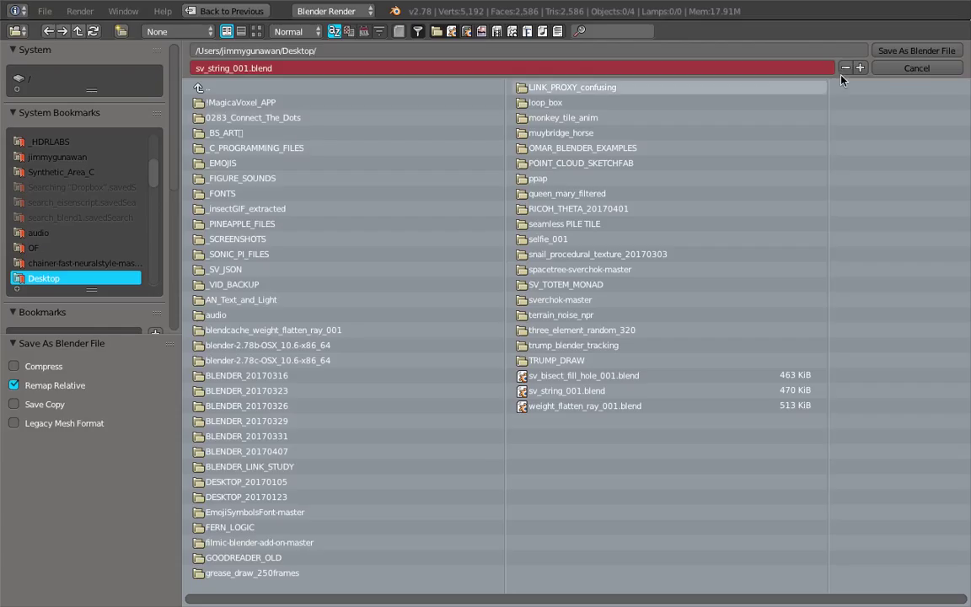
pyautogui.click(893, 50)
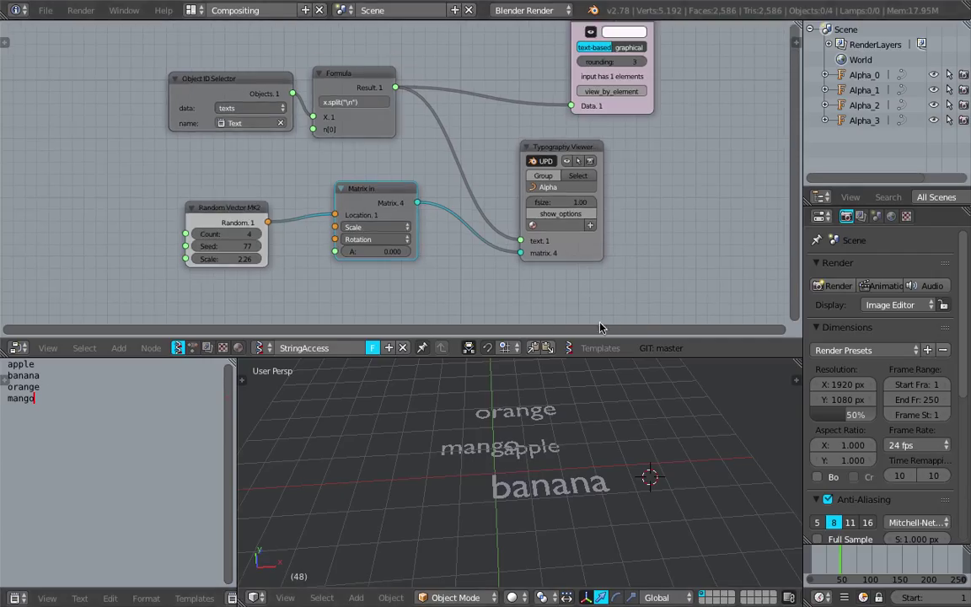
# - Reposition the Stethoscope MK2 and Typography Viewer nodes for a clearer node layout
pyautogui.moveTo(431, 252); pyautogui.dragTo(506, 223, button='middle')
pyautogui.scroll(-1, 483, 224)
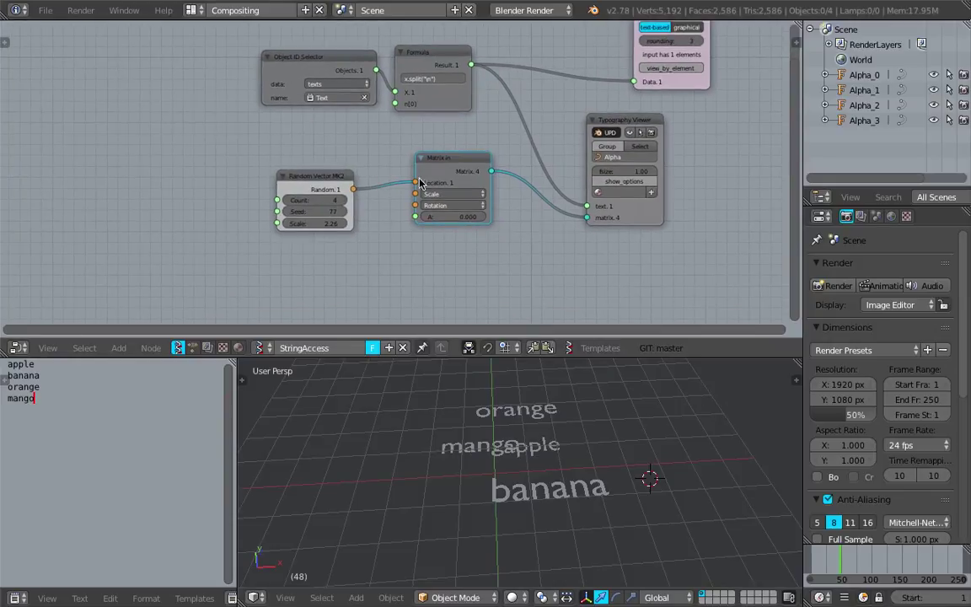
pyautogui.press('g')
pyautogui.moveTo(517, 146); pyautogui.dragTo(455, 190, button='middle')
pyautogui.scroll(-1, 455, 191)
pyautogui.moveTo(604, 132); pyautogui.dragTo(634, 96)
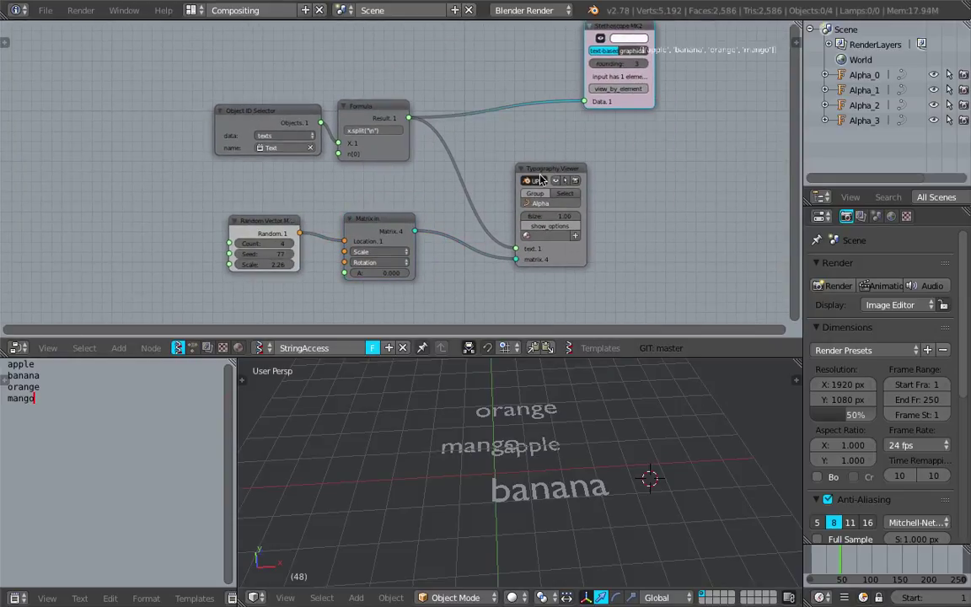
pyautogui.moveTo(550, 171); pyautogui.dragTo(535, 148)
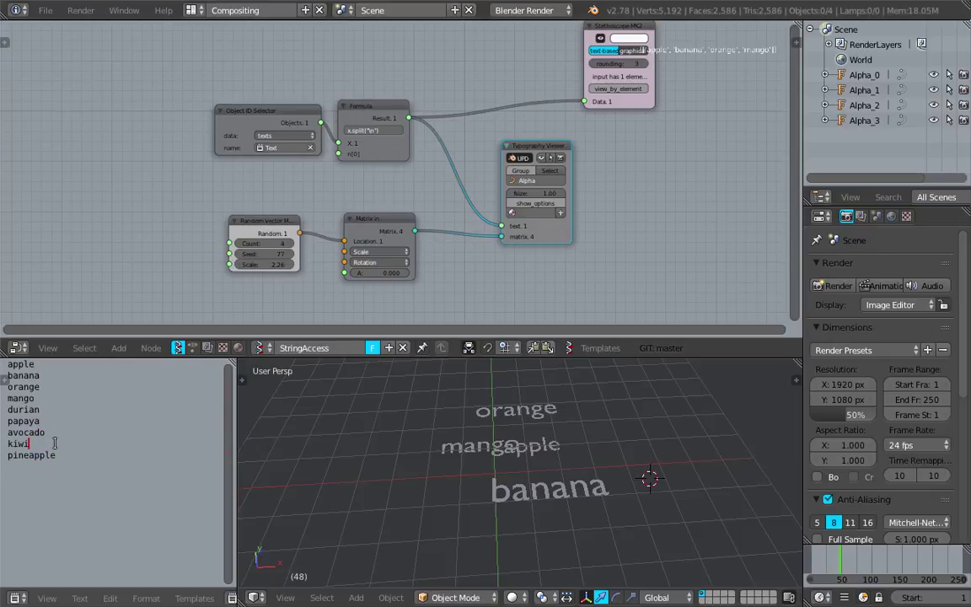
# - Set the Random Vector count to 9, go to frame 92 to refresh the words, and set the seed to 132
pyautogui.moveTo(436, 456); pyautogui.dragTo(424, 464, button='middle')
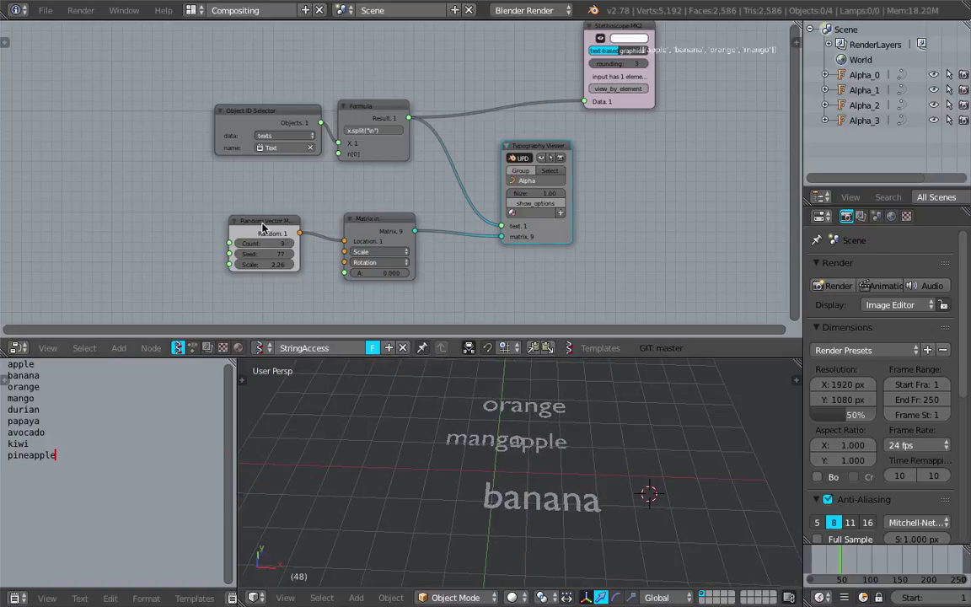
pyautogui.moveTo(262, 227); pyautogui.dragTo(345, 294)
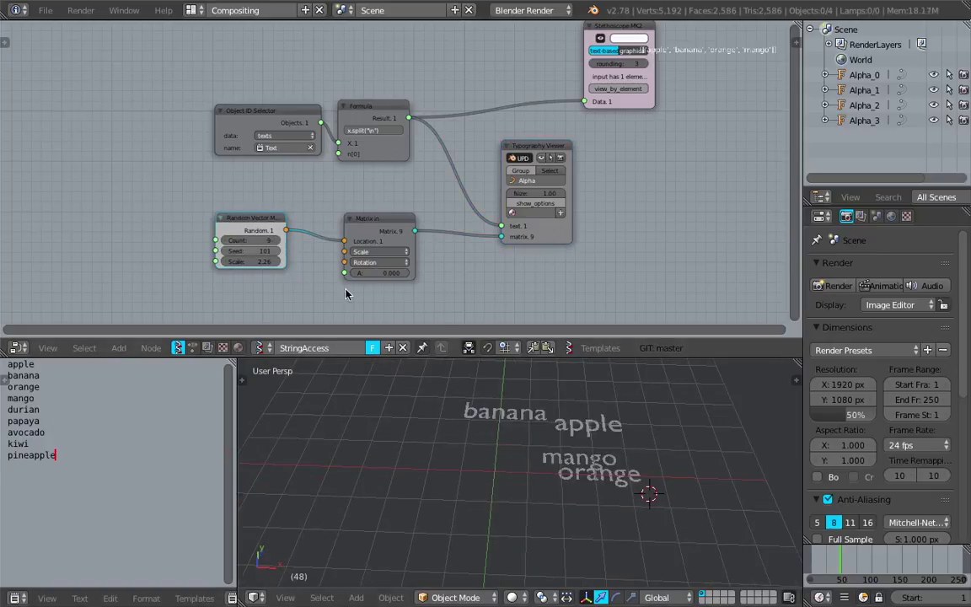
pyautogui.click(868, 566)
pyautogui.moveTo(510, 395); pyautogui.dragTo(516, 400, button='middle')
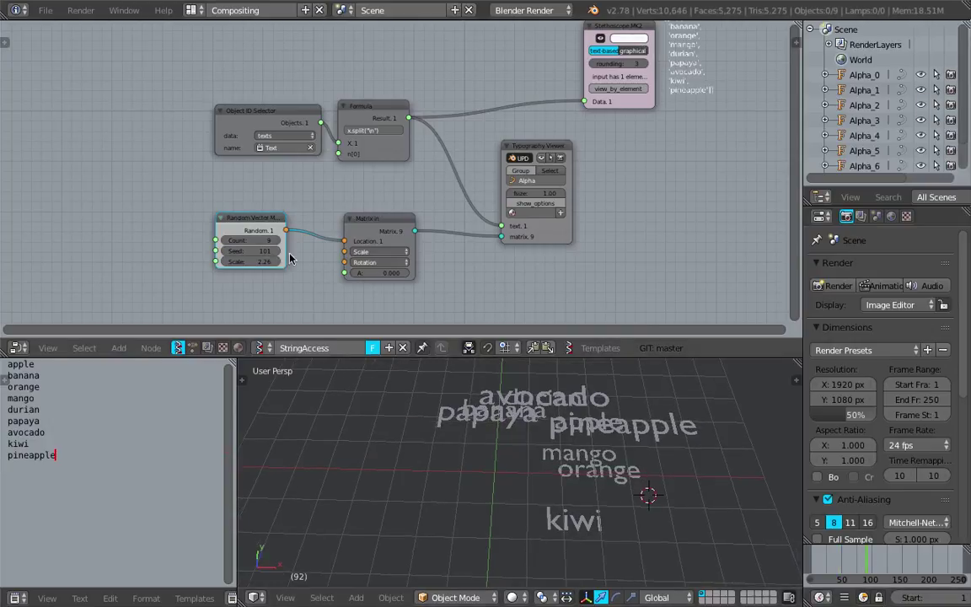
pyautogui.moveTo(257, 252); pyautogui.dragTo(337, 253)
pyautogui.moveTo(487, 409); pyautogui.dragTo(489, 447, button='middle')
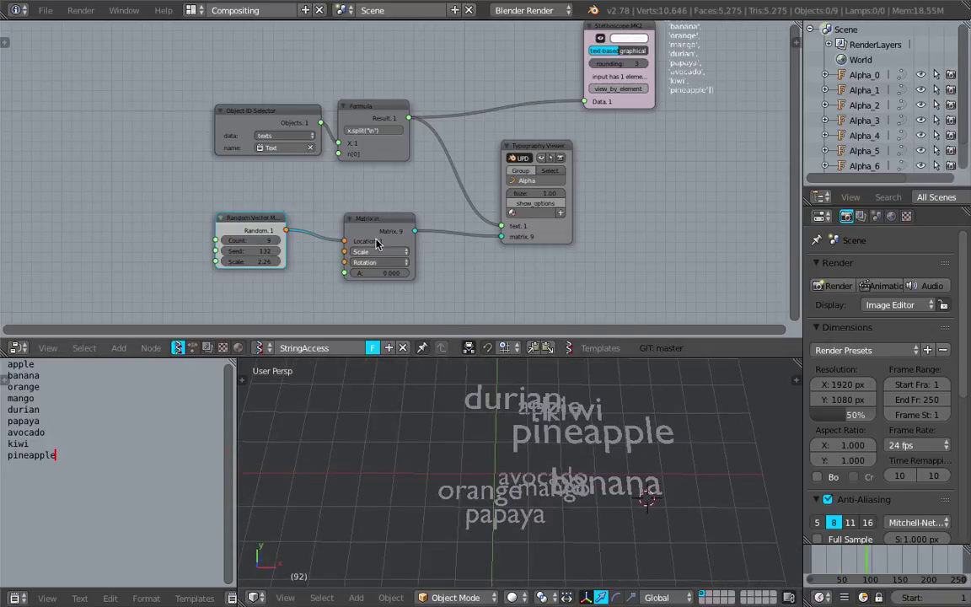
# - Move the Matrix in node up and away from the Random Vector MK2 node, and delete the Random Vector MK2 node
pyautogui.moveTo(366, 219); pyautogui.dragTo(386, 203)
pyautogui.moveTo(271, 222); pyautogui.dragTo(254, 216)
pyautogui.moveTo(237, 256); pyautogui.dragTo(260, 256)
pyautogui.press('x')
# - Add a Plane MK2 node on the input side of the Matrix in node and turn on its Center option
pyautogui.hotkey('shift', 'a')
pyautogui.click(235, 214)
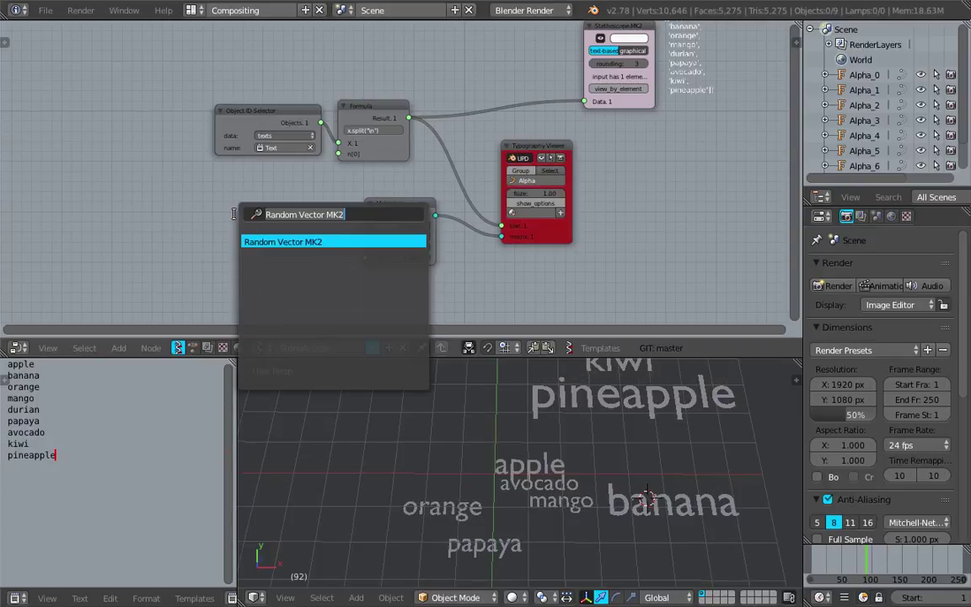
pyautogui.write('plane')
pyautogui.press('Down')
pyautogui.press('Return')
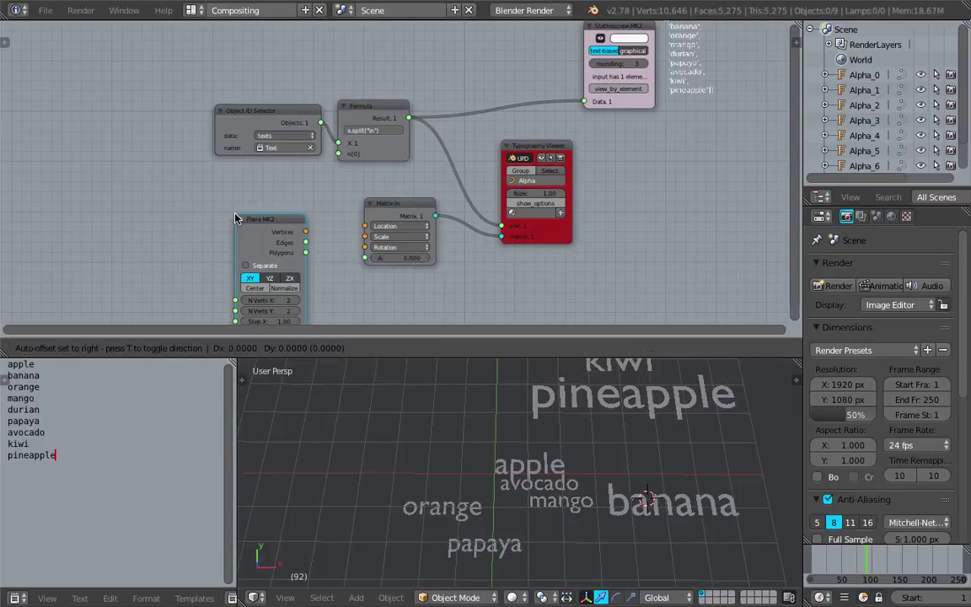
pyautogui.click(208, 203)
pyautogui.moveTo(208, 204); pyautogui.dragTo(228, 155, button='middle')
pyautogui.hotkey('ctrl', 's')
pyautogui.click(208, 158)
pyautogui.scroll(3, 190, 211)
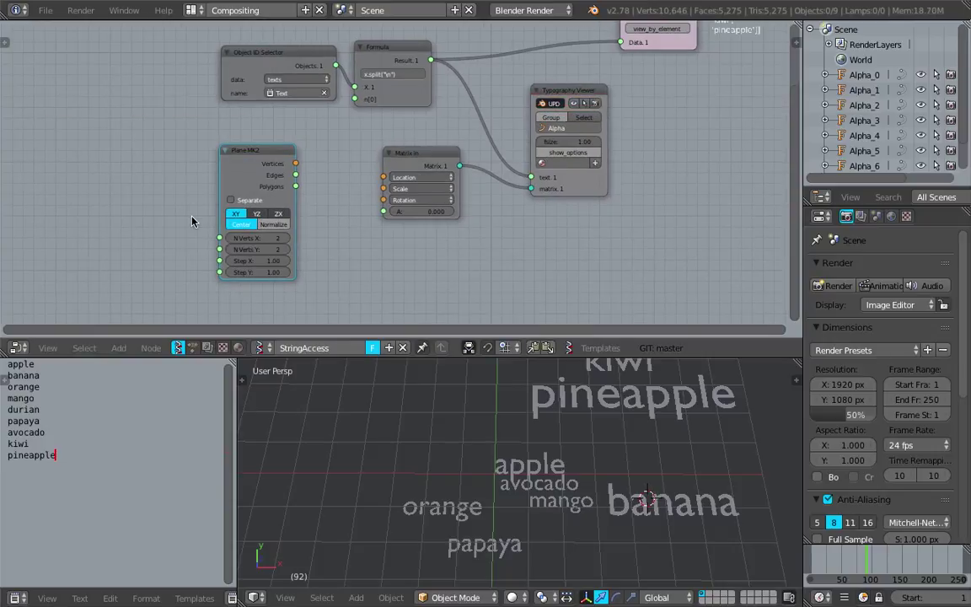
# - Link the Plane MK2 vertices to the Matrix in Location input, using 3 by 3 vertices and X and Y steps of 3.79
pyautogui.scroll(1, 295, 268)
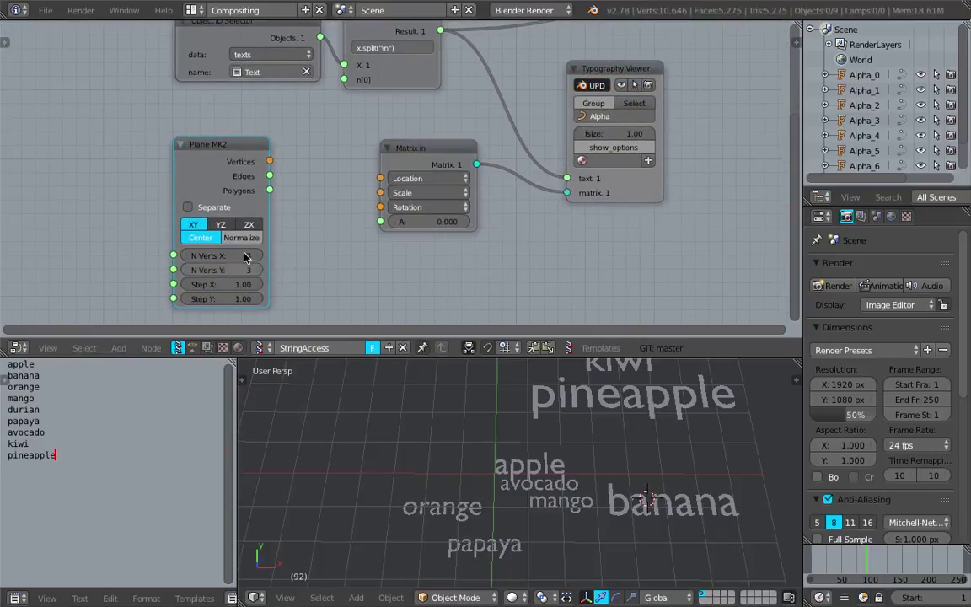
pyautogui.moveTo(269, 161); pyautogui.dragTo(380, 177)
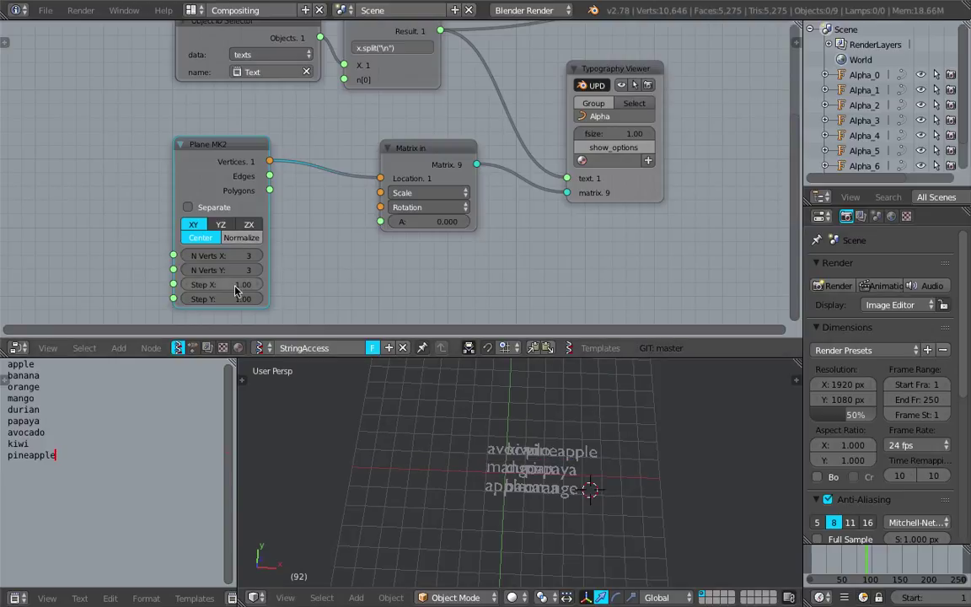
pyautogui.moveTo(236, 285); pyautogui.dragTo(340, 299)
pyautogui.keyDown('shift'); pyautogui.moveTo(636, 536); pyautogui.dragTo(578, 478, button='middle'); pyautogui.keyUp('shift')
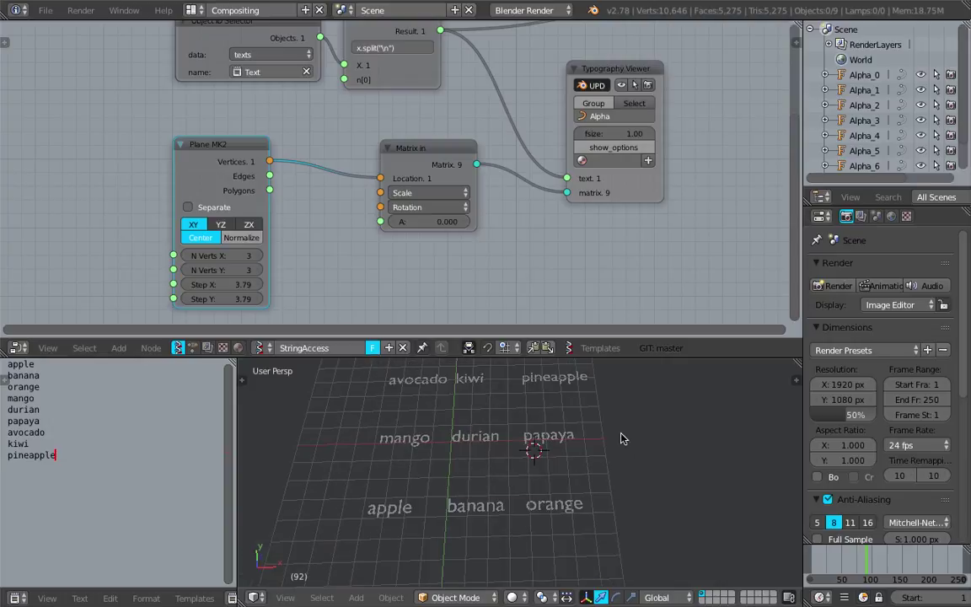
pyautogui.click(645, 437)
# - Show the Typography Viewer's options and set the horizontal text alignment to CENTER
pyautogui.click(624, 148)
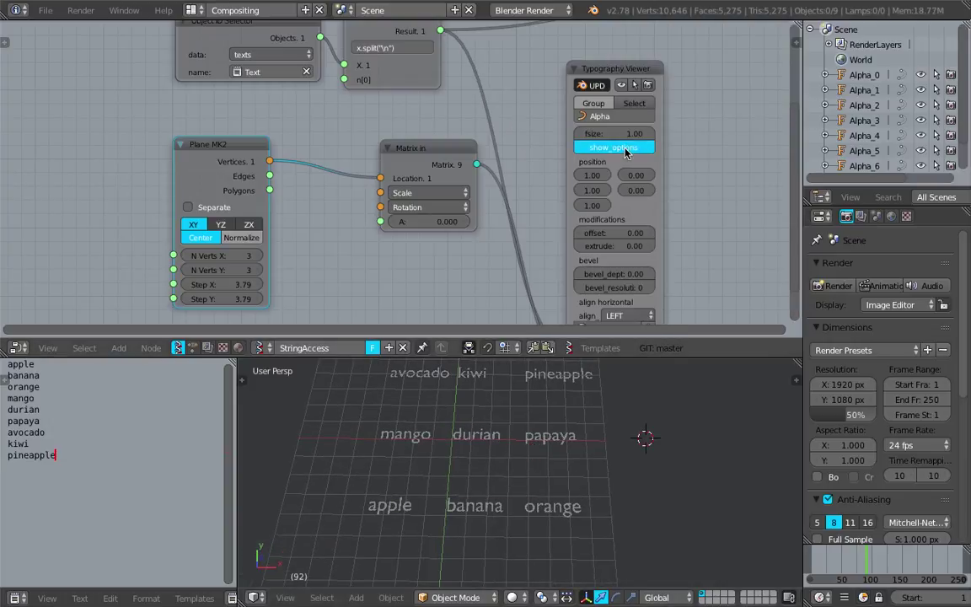
pyautogui.moveTo(621, 214); pyautogui.dragTo(618, 177, button='middle')
pyautogui.click(626, 276)
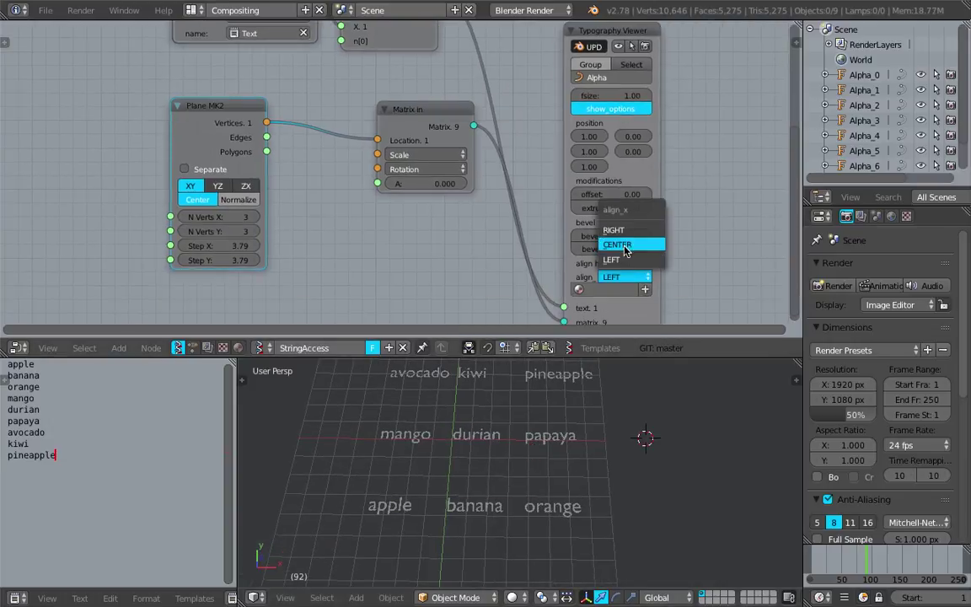
pyautogui.click(569, 223)
pyautogui.moveTo(582, 437); pyautogui.dragTo(573, 450, button='middle')
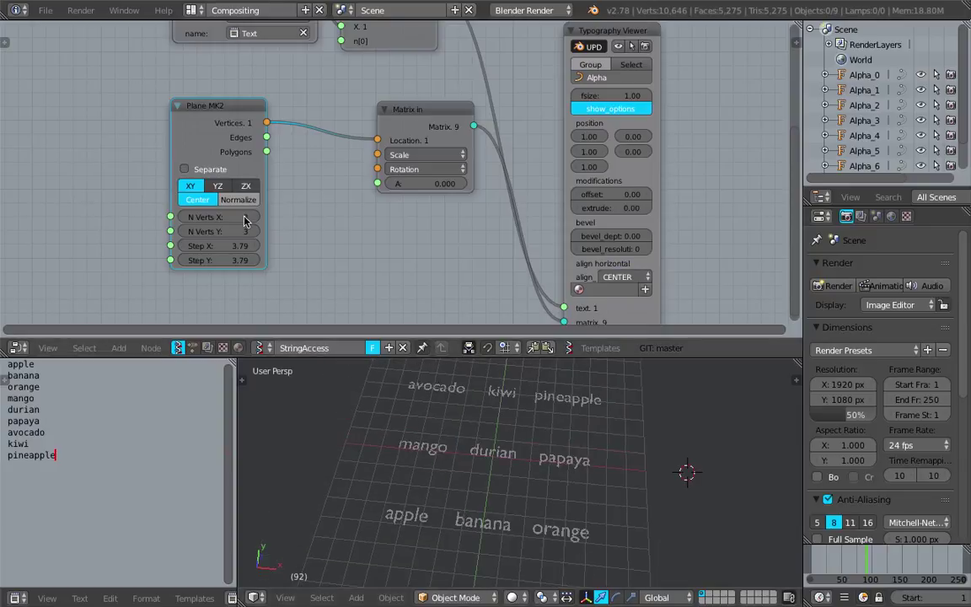
# - Move the Typography Viewer and Stethoscope MK2 nodes further apart above the rest of the tree
pyautogui.moveTo(351, 202); pyautogui.dragTo(362, 221, button='middle')
pyautogui.scroll(-4, 371, 229)
pyautogui.moveTo(533, 116); pyautogui.dragTo(553, 102)
pyautogui.moveTo(645, 73); pyautogui.dragTo(688, 75)
pyautogui.hotkey('ctrl', 's')
pyautogui.click(668, 80)
pyautogui.moveTo(648, 88); pyautogui.dragTo(568, 117, button='middle')
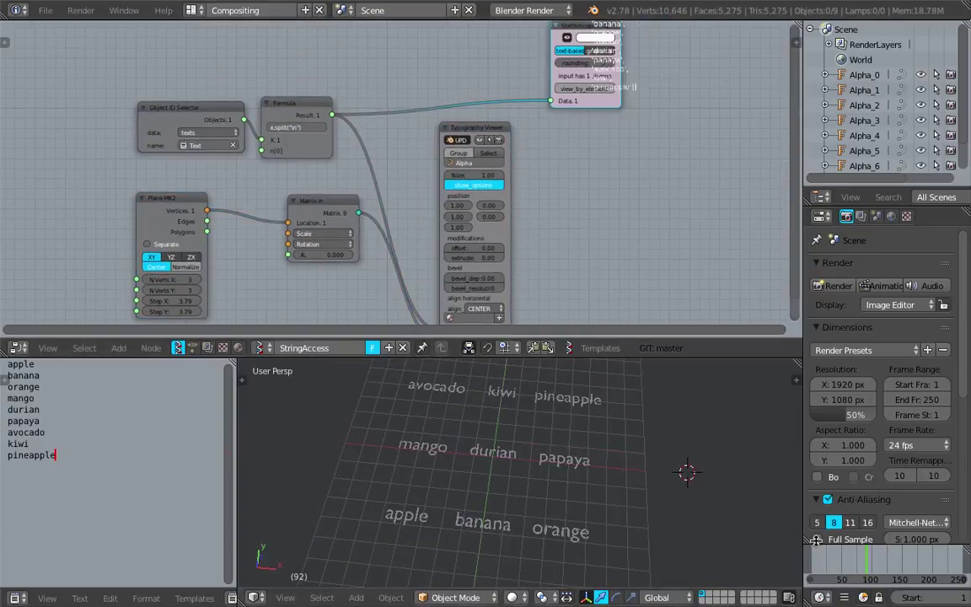
# - Scrub the timeline to frame 53 and bring the whole grid of words into view
pyautogui.moveTo(865, 555)
pyautogui.mouseDown()
pyautogui.moveTo(837, 555)
pyautogui.moveTo(845, 555)
pyautogui.mouseUp()
pyautogui.moveTo(845, 554); pyautogui.dragTo(861, 555, button='middle')
pyautogui.click(601, 454)
pyautogui.scroll(-3, 601, 452)
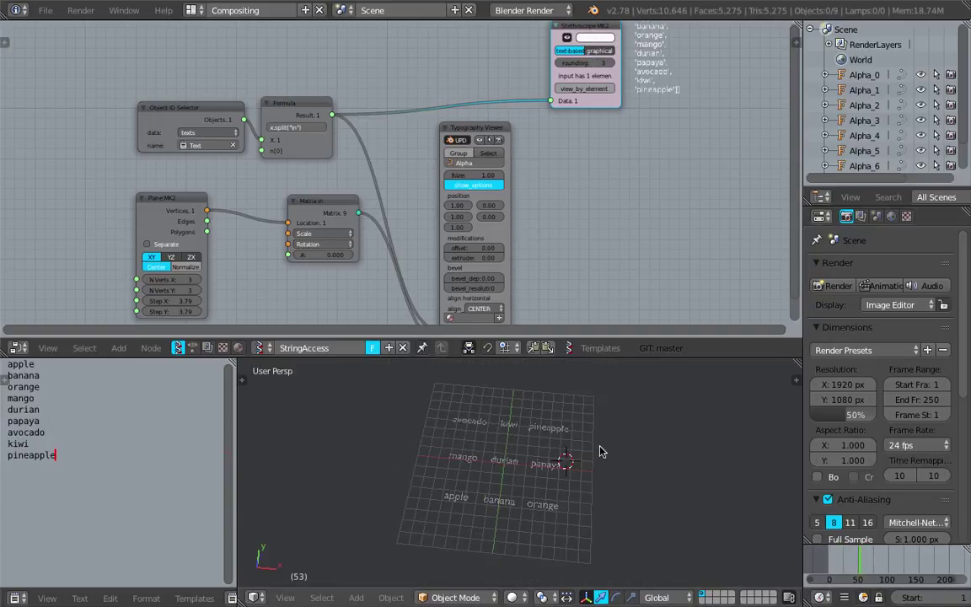
# - Spread out the Typography Viewer, Matrix in and Stethoscope MK2 nodes to clear space beside the Formula node
pyautogui.scroll(1, 414, 153)
pyautogui.scroll(1, 414, 152)
pyautogui.moveTo(489, 126); pyautogui.dragTo(585, 126)
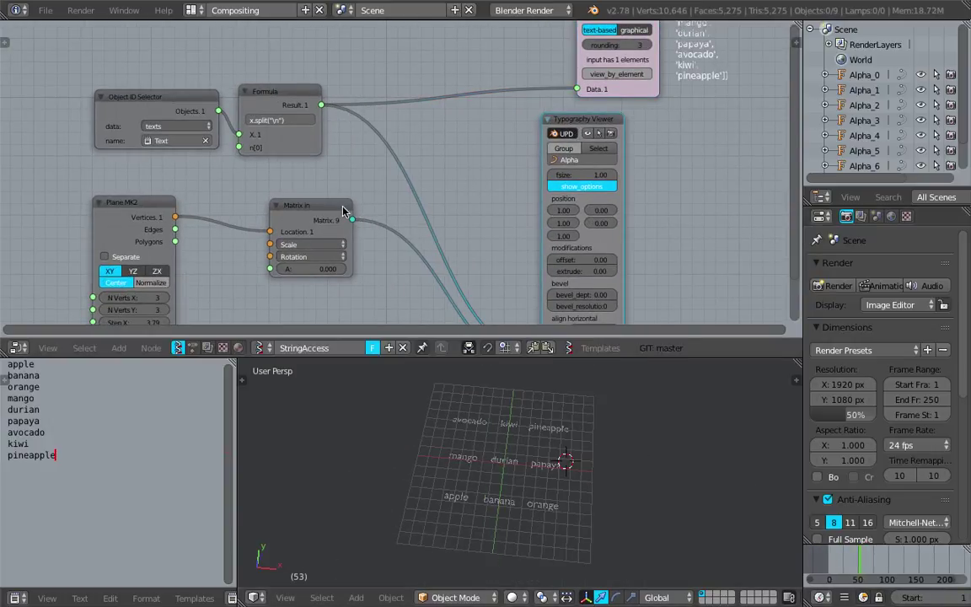
pyautogui.moveTo(318, 211); pyautogui.dragTo(269, 237)
pyautogui.moveTo(619, 109); pyautogui.dragTo(598, 80, button='middle')
pyautogui.moveTo(598, 62); pyautogui.dragTo(643, 54)
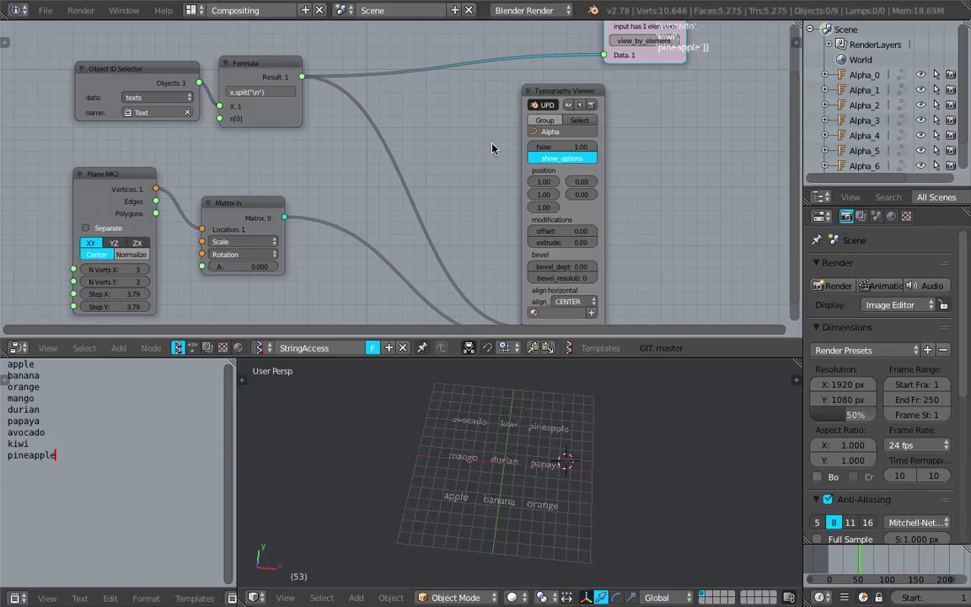
# - Add a List Shuffle node and insert it into the link between the Formula and the Typography Viewer's text input
pyautogui.scroll(2, 430, 149)
pyautogui.hotkey('shift', 'a')
pyautogui.click(435, 135)
pyautogui.write('list s')
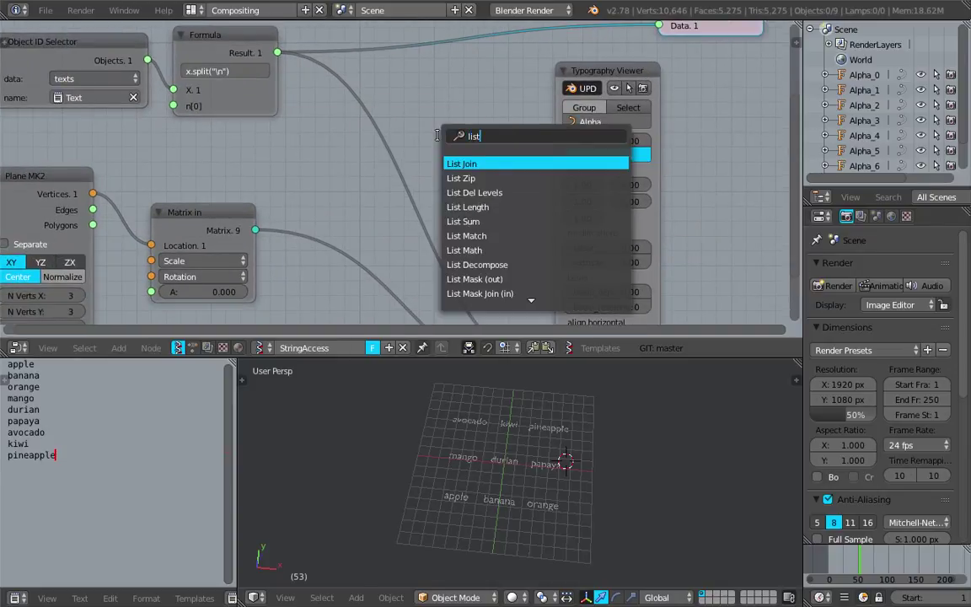
pyautogui.press('Down')
pyautogui.press('Down')
pyautogui.press('Down')
pyautogui.press('Down')
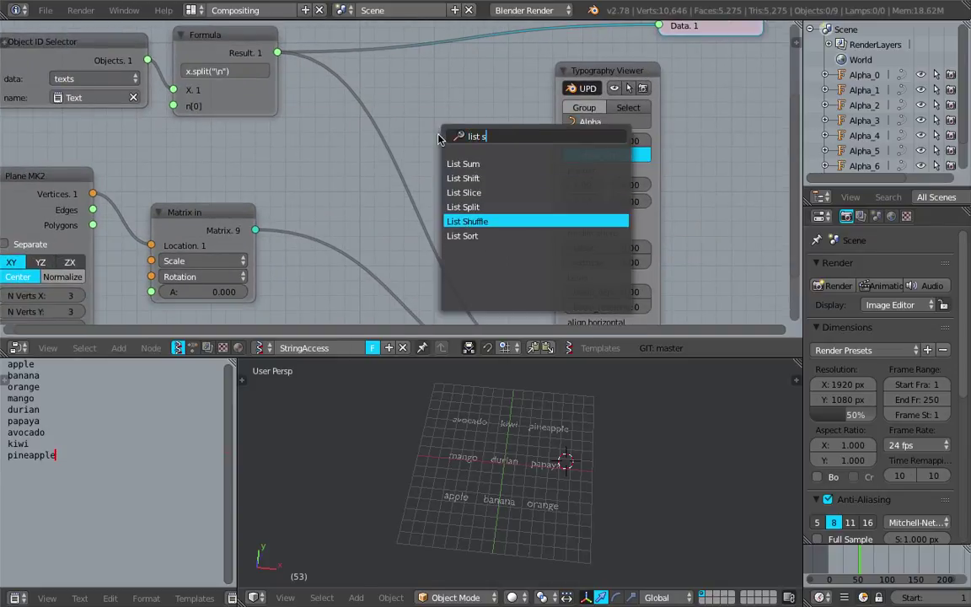
pyautogui.press('Return')
pyautogui.click(390, 125)
pyautogui.moveTo(429, 167); pyautogui.dragTo(410, 109, button='middle')
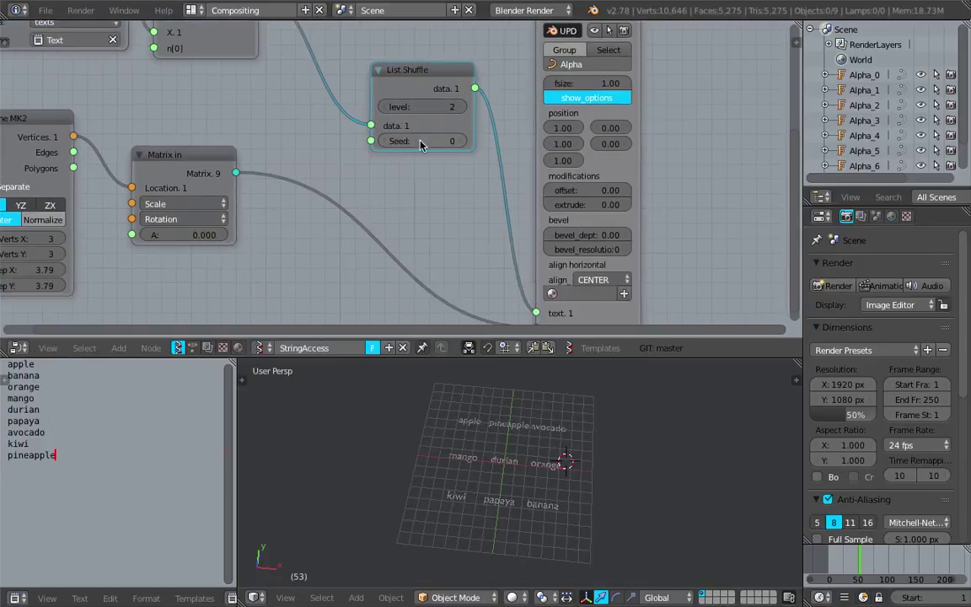
# - Set the List Shuffle node's seed to 108 to reorder the words in the grid
pyautogui.moveTo(421, 144); pyautogui.dragTo(472, 140)
pyautogui.scroll(4, 650, 434)
pyautogui.moveTo(413, 141); pyautogui.dragTo(399, 186, button='middle')
pyautogui.scroll(-2, 398, 187)
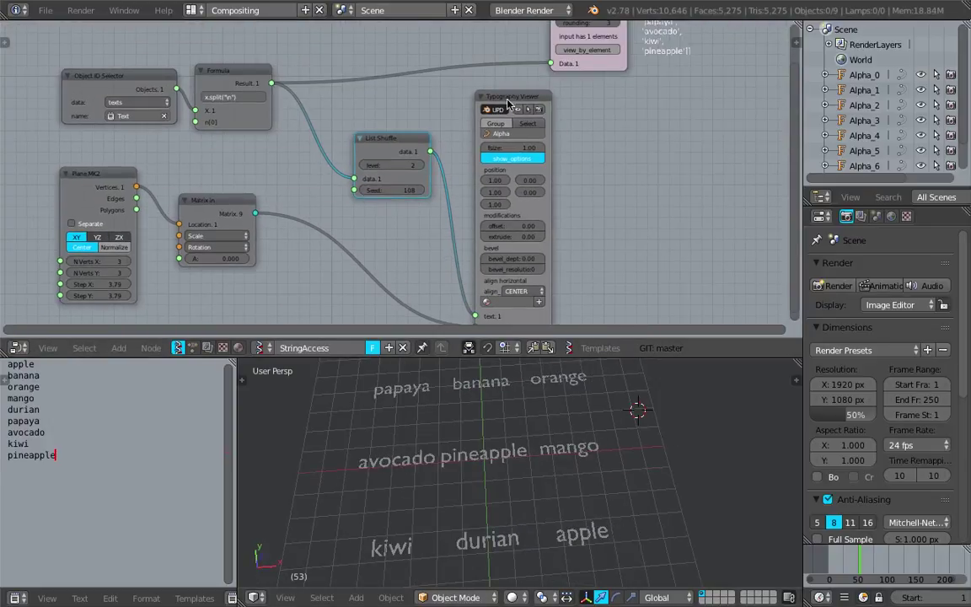
# - Move the Typography Viewer further from the List Shuffle node and add a List Shift node between them
pyautogui.moveTo(508, 103); pyautogui.dragTo(654, 82)
pyautogui.hotkey('shift', 'a')
pyautogui.click(523, 127)
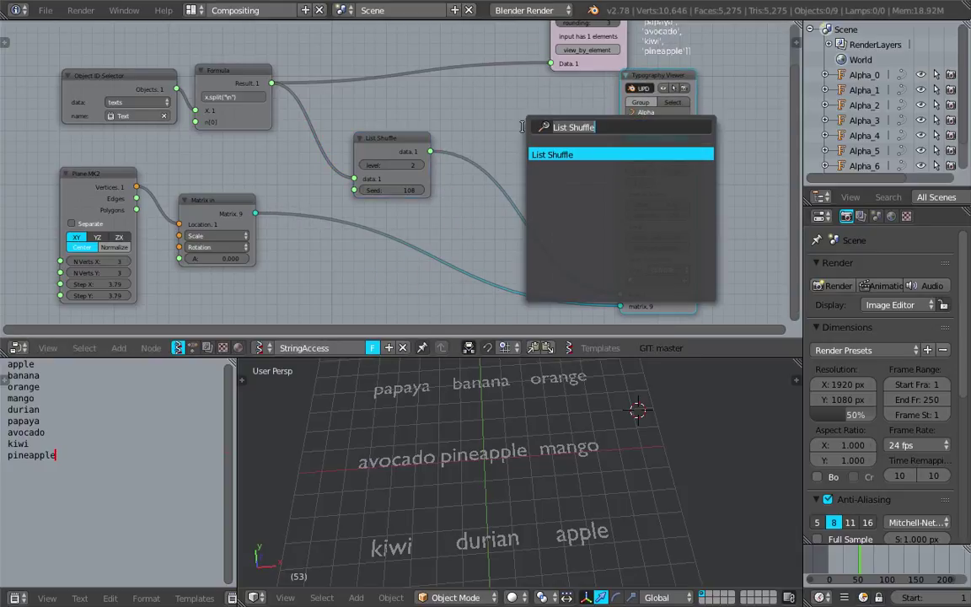
pyautogui.write('list sh')
pyautogui.press('Return')
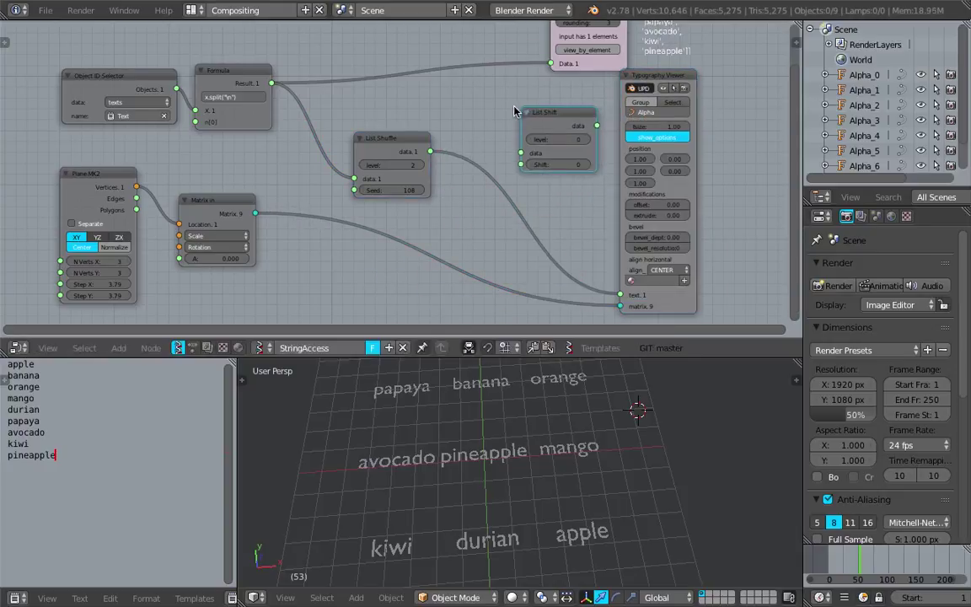
# - Connect the Formula result to the List Shift node's data input and its output to the Typography Viewer's text input
pyautogui.moveTo(376, 153); pyautogui.dragTo(374, 167)
pyautogui.moveTo(274, 85); pyautogui.dragTo(521, 151)
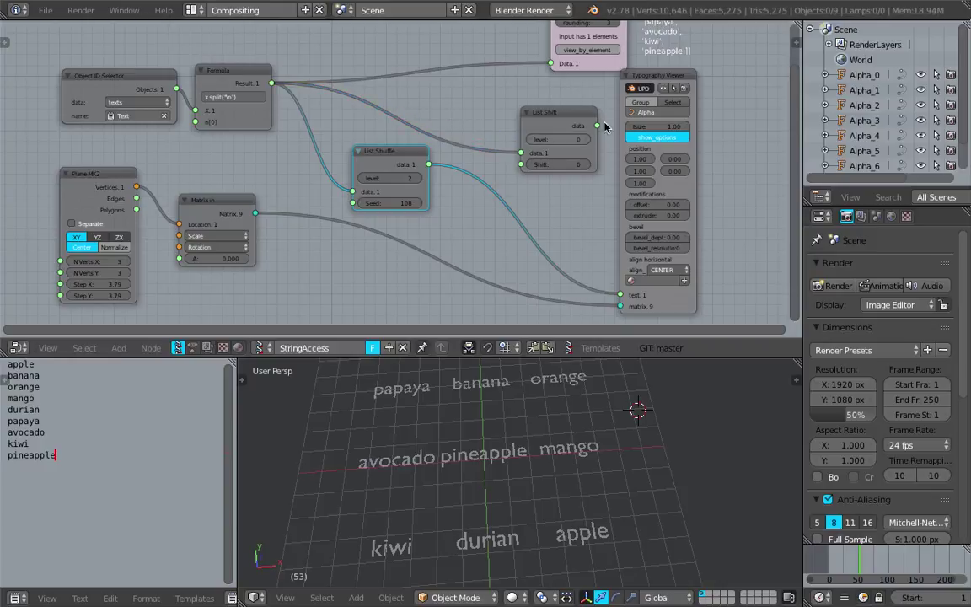
pyautogui.moveTo(599, 127); pyautogui.dragTo(620, 296)
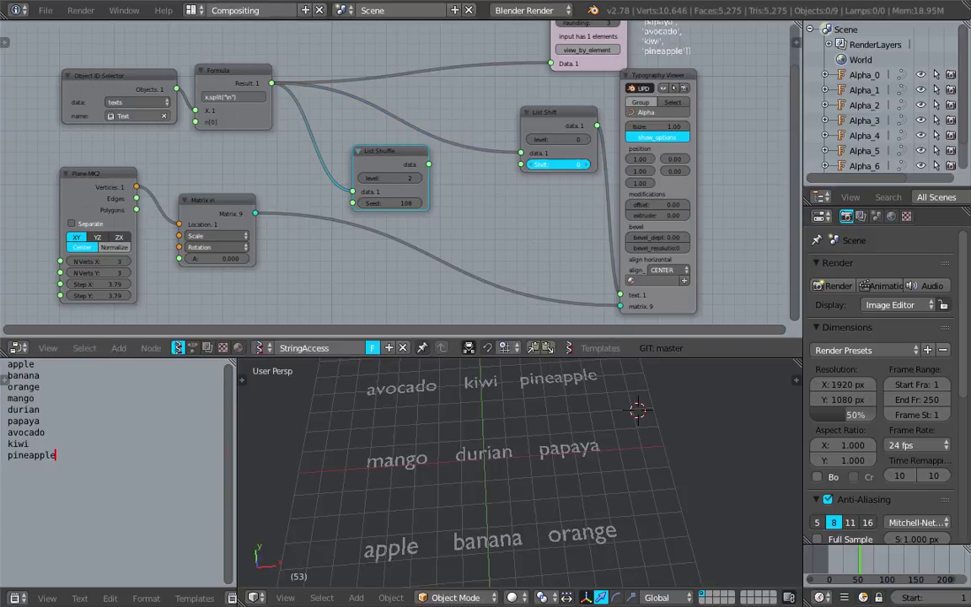
# - Set the List Shift node's level to 1 and its shift to 220, and move it closer to the Formula node
pyautogui.click(588, 140)
pyautogui.moveTo(564, 115); pyautogui.dragTo(524, 121)
pyautogui.moveTo(524, 169); pyautogui.dragTo(668, 169)
pyautogui.moveTo(510, 122); pyautogui.dragTo(455, 101)
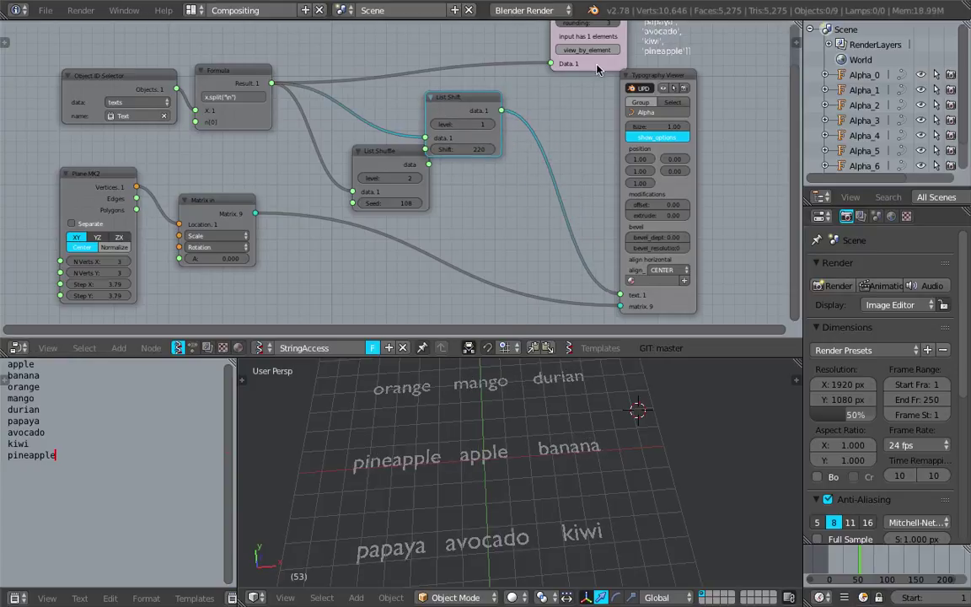
# - Clear space around the Typography Viewer and add a List Item node between the List Shift and the viewer
pyautogui.moveTo(597, 69); pyautogui.dragTo(491, 248)
pyautogui.moveTo(662, 74); pyautogui.dragTo(740, 74)
pyautogui.moveTo(580, 89); pyautogui.dragTo(530, 142, button='middle')
pyautogui.hotkey('shift', 'a')
pyautogui.click(508, 83)
pyautogui.write('list')
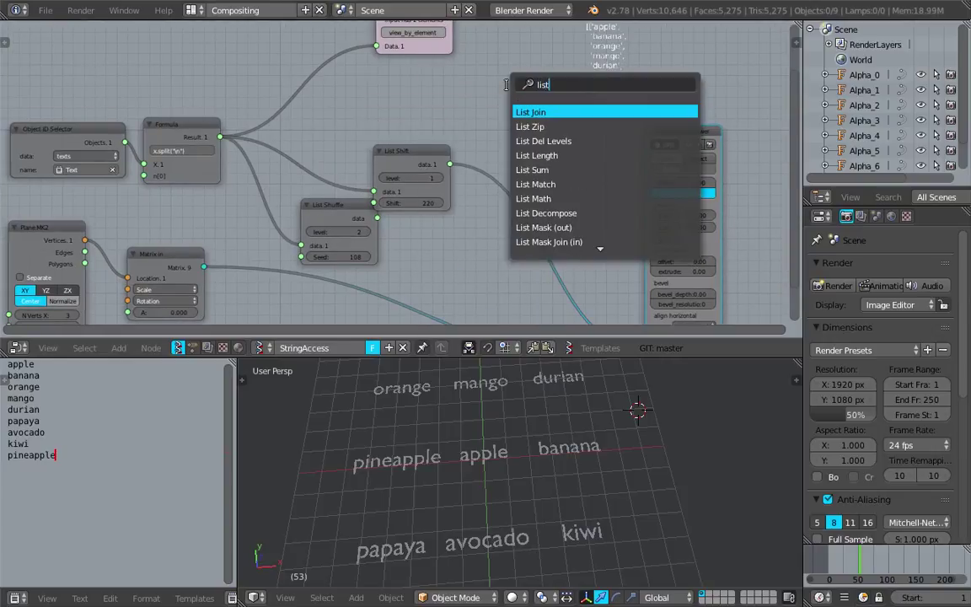
pyautogui.write(' it')
pyautogui.press('Return')
pyautogui.click(509, 90)
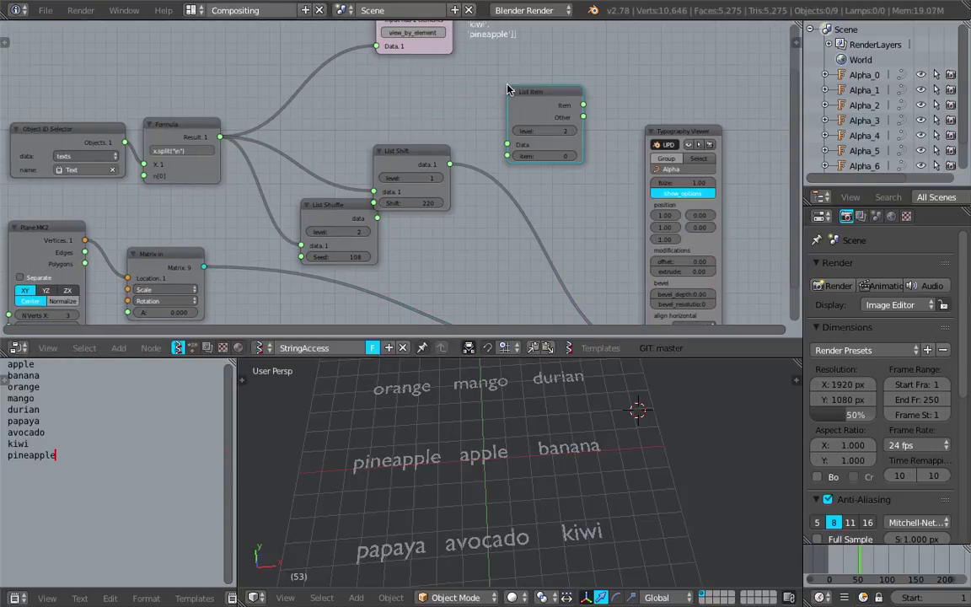
# - Connect the Formula result to the List Item's data input and its Item output to the Typography Viewer's text input
pyautogui.moveTo(221, 137); pyautogui.dragTo(507, 145)
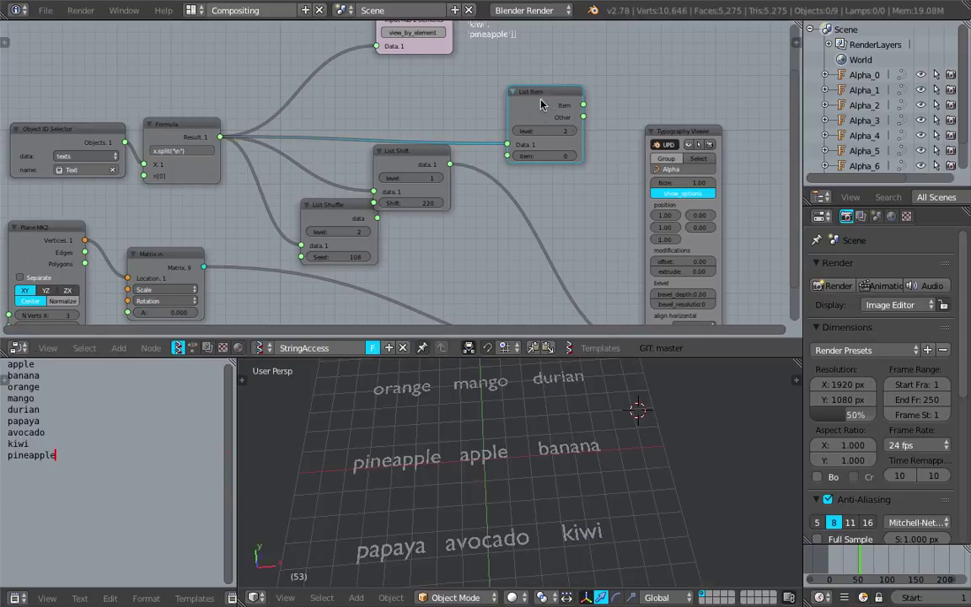
pyautogui.moveTo(683, 130); pyautogui.dragTo(642, 97, button='middle')
pyautogui.click(642, 97)
pyautogui.moveTo(642, 97); pyautogui.dragTo(690, 68)
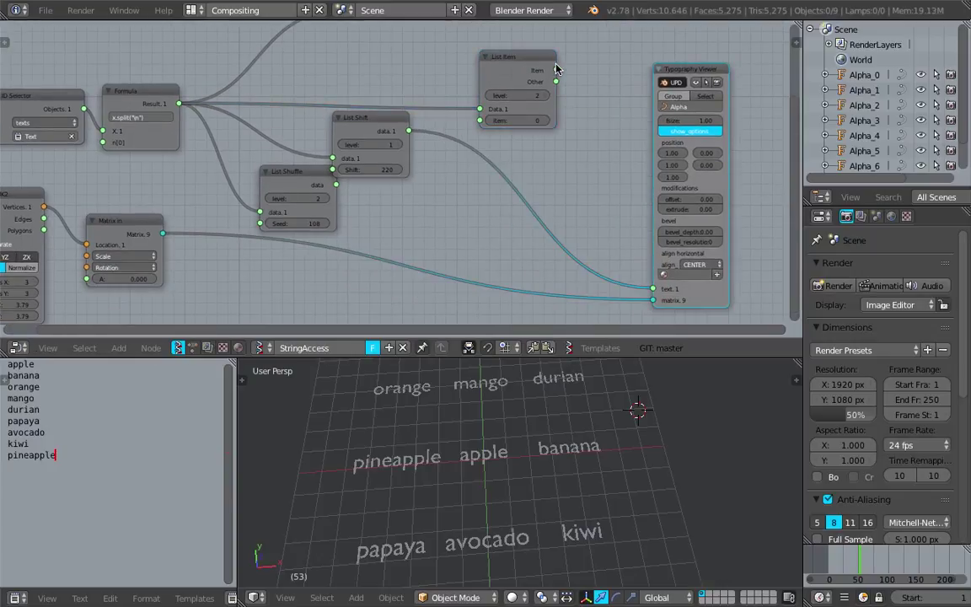
pyautogui.moveTo(555, 70); pyautogui.dragTo(655, 289)
# - Move the List Item node nearer the Typography Viewer and set its item index to 4
pyautogui.moveTo(518, 69); pyautogui.dragTo(544, 131)
pyautogui.click(573, 183)
pyautogui.moveTo(565, 184); pyautogui.dragTo(582, 184)
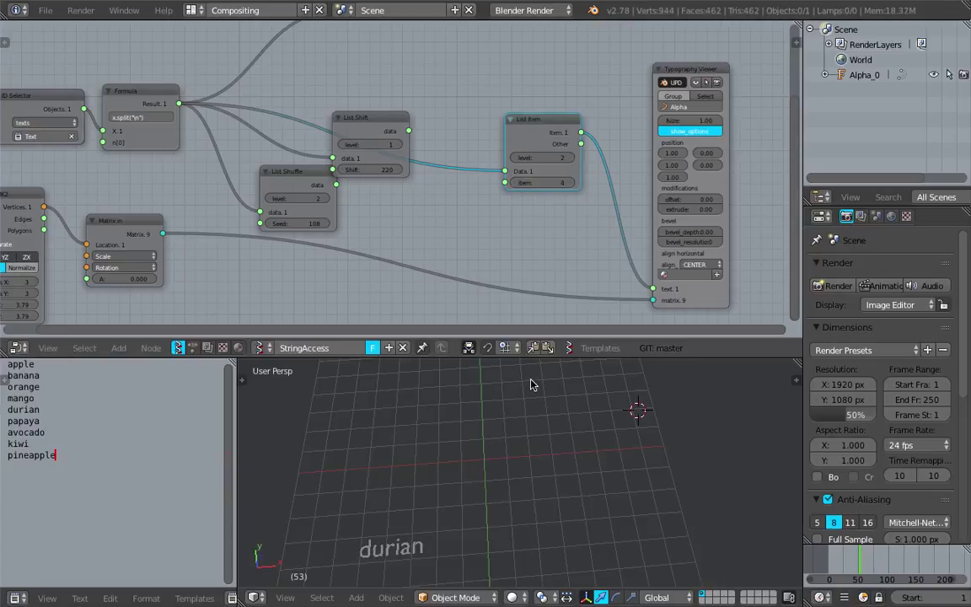
pyautogui.moveTo(403, 579); pyautogui.dragTo(394, 579, button='middle')
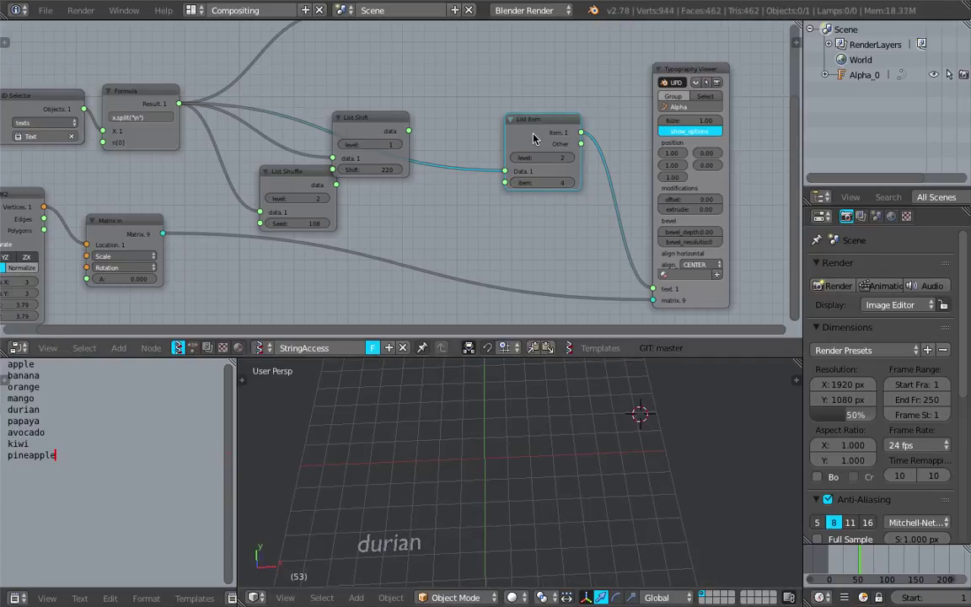
# - Make room above the List Shift node and add a Random Num Gen node there
pyautogui.moveTo(533, 135); pyautogui.dragTo(543, 87)
pyautogui.moveTo(493, 152); pyautogui.dragTo(494, 275, button='middle')
pyautogui.moveTo(385, 103); pyautogui.dragTo(323, 67)
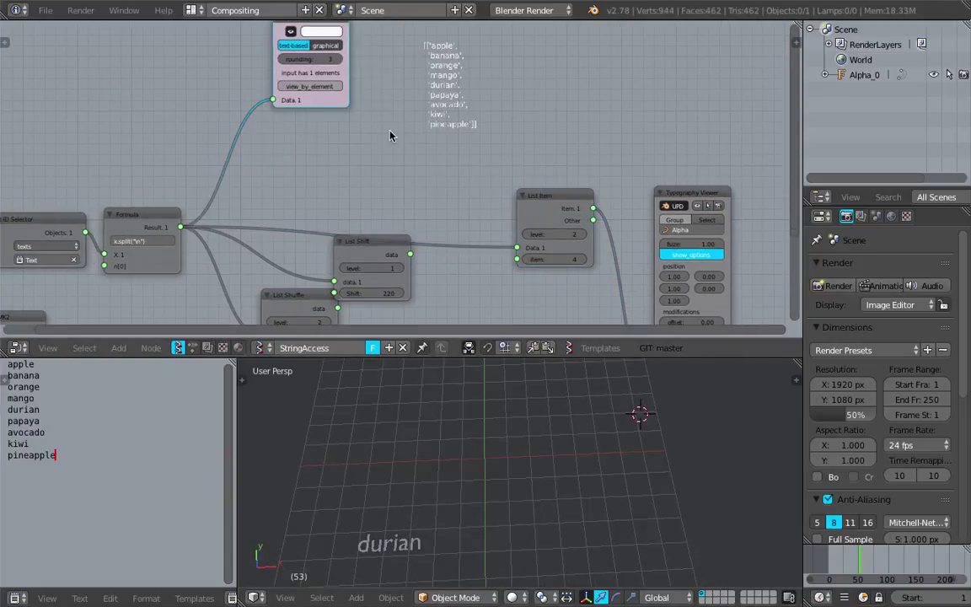
pyautogui.hotkey('shift', 'a')
pyautogui.click(352, 109)
pyautogui.write('random n')
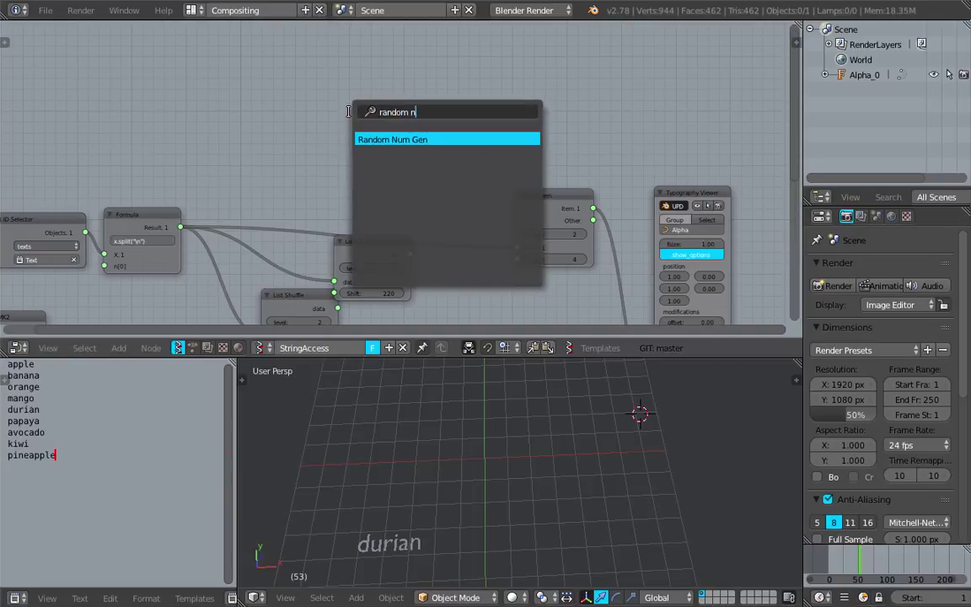
pyautogui.press('Return')
pyautogui.click(350, 113)
# - Configure the Random Num Gen node with Int High 8, Size 25 and As List enabled
pyautogui.scroll(3, 400, 159)
pyautogui.moveTo(402, 158); pyautogui.dragTo(321, 116, button='middle')
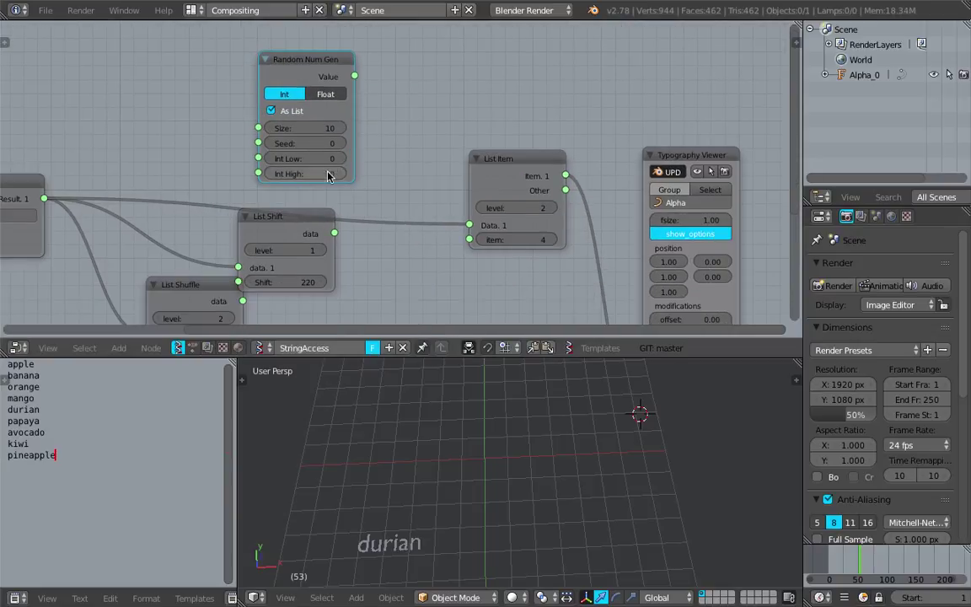
pyautogui.click(329, 174)
pyautogui.write('8')
pyautogui.press('Return')
pyautogui.moveTo(356, 136); pyautogui.dragTo(330, 148, button='middle')
pyautogui.scroll(-2, 332, 161)
pyautogui.click(312, 127)
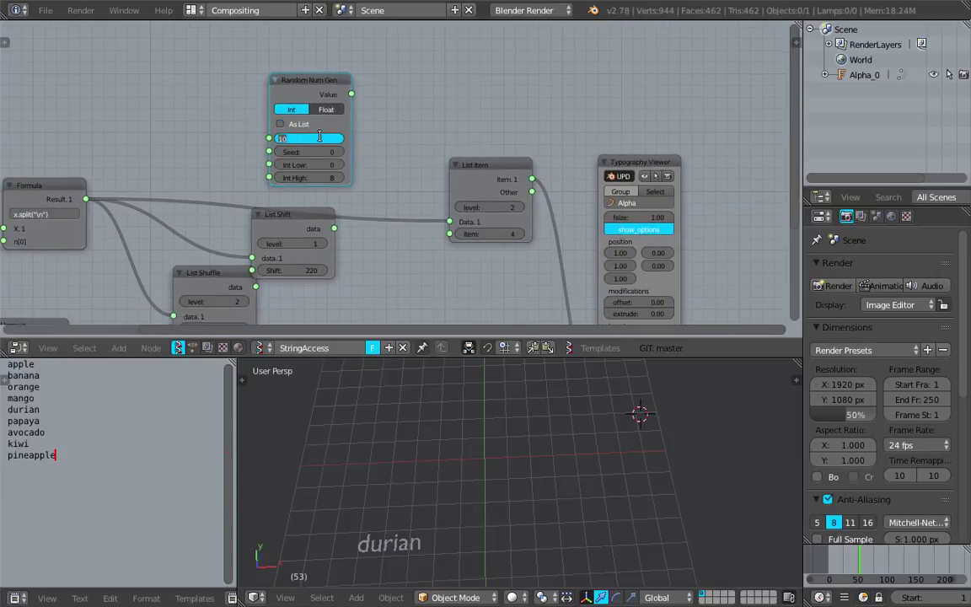
pyautogui.click(286, 124)
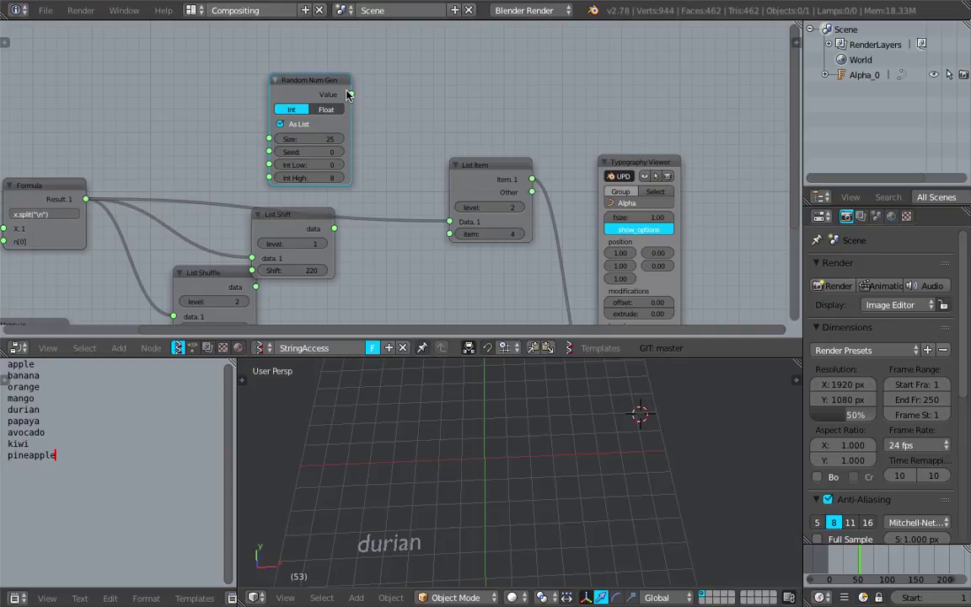
# - Connect the Random Num Gen value output to the List Item node's item input
pyautogui.moveTo(348, 94); pyautogui.dragTo(451, 233)
pyautogui.moveTo(459, 277); pyautogui.dragTo(455, 239, button='middle')
pyautogui.scroll(-1, 455, 239)
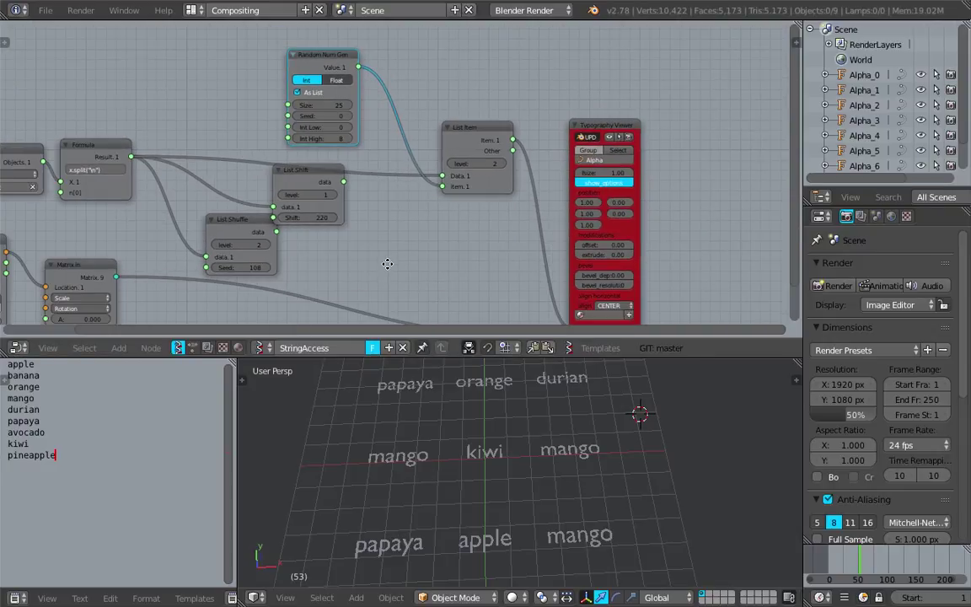
# - Set the Plane MK2 node's N Verts X and N Verts Y to 5
pyautogui.moveTo(388, 264); pyautogui.dragTo(595, 145, button='middle')
pyautogui.moveTo(197, 204); pyautogui.dragTo(194, 214)
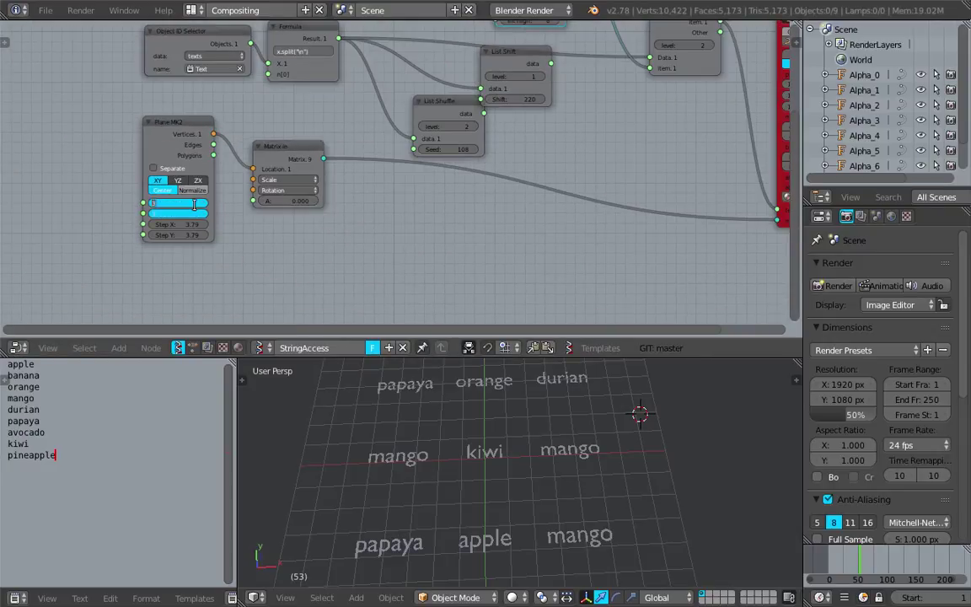
pyautogui.write('5')
pyautogui.press('Return')
pyautogui.scroll(-4, 582, 425)
pyautogui.keyDown('shift'); pyautogui.moveTo(618, 430); pyautogui.dragTo(615, 444, button='middle'); pyautogui.keyUp('shift')
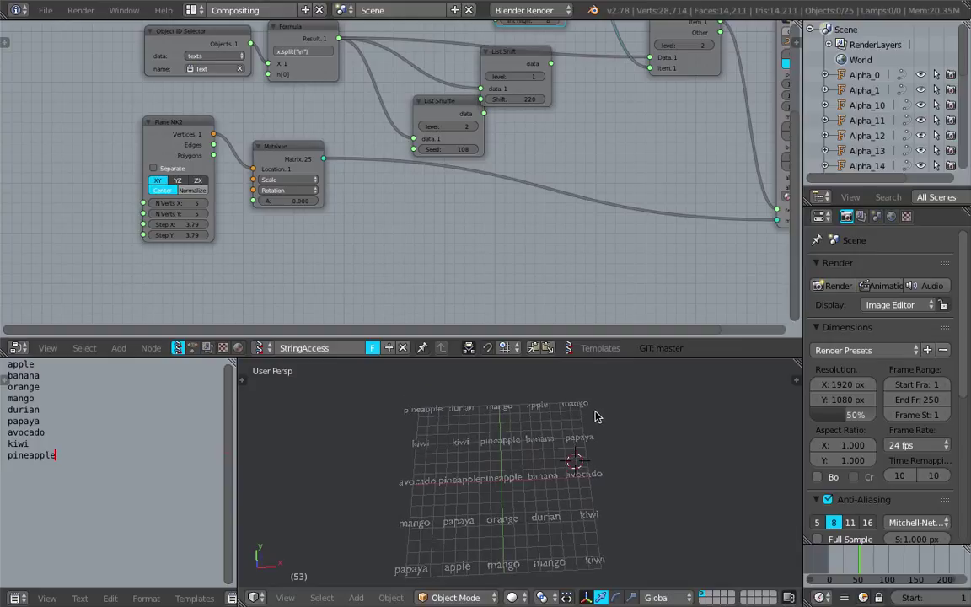
# - Set the Plane MK2 node's Step X and Step Y to 5 to space the words further apart
pyautogui.moveTo(583, 287); pyautogui.dragTo(456, 216, button='middle')
pyautogui.moveTo(241, 143); pyautogui.dragTo(258, 203, button='middle')
pyautogui.scroll(1, 313, 166)
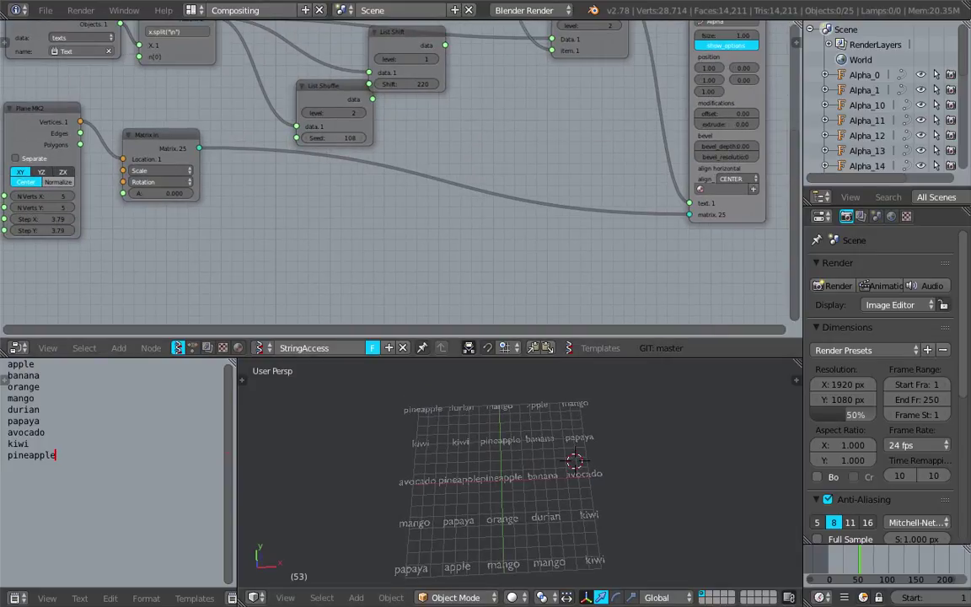
pyautogui.moveTo(73, 215); pyautogui.dragTo(176, 234, button='middle')
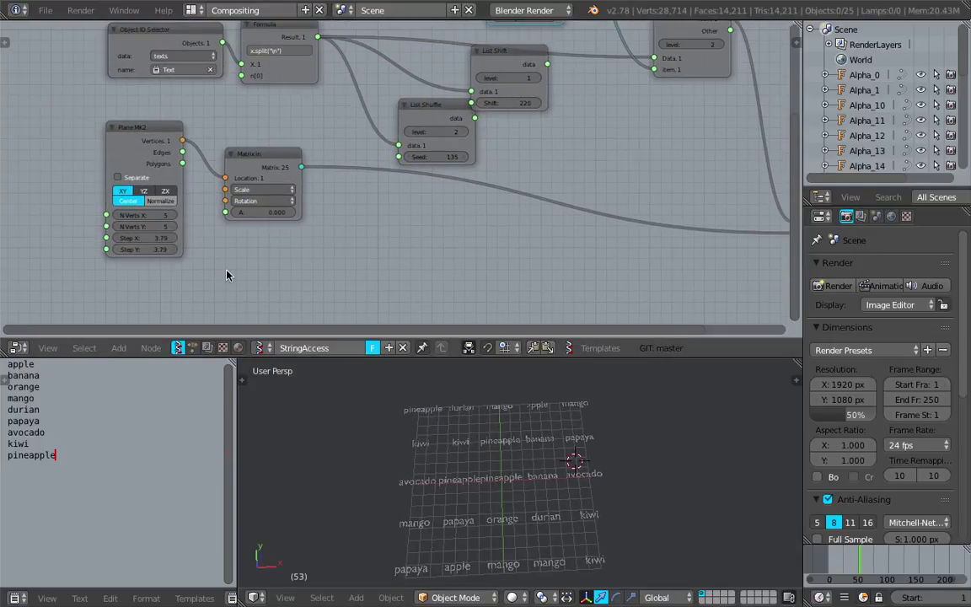
pyautogui.moveTo(275, 217); pyautogui.dragTo(208, 224, button='middle')
pyautogui.moveTo(87, 244); pyautogui.dragTo(88, 256)
pyautogui.write('5')
pyautogui.press('Return')
pyautogui.moveTo(533, 426); pyautogui.dragTo(515, 425, button='middle')
pyautogui.moveTo(462, 122); pyautogui.dragTo(417, 161, button='middle')
pyautogui.moveTo(468, 82); pyautogui.dragTo(432, 129, button='middle')
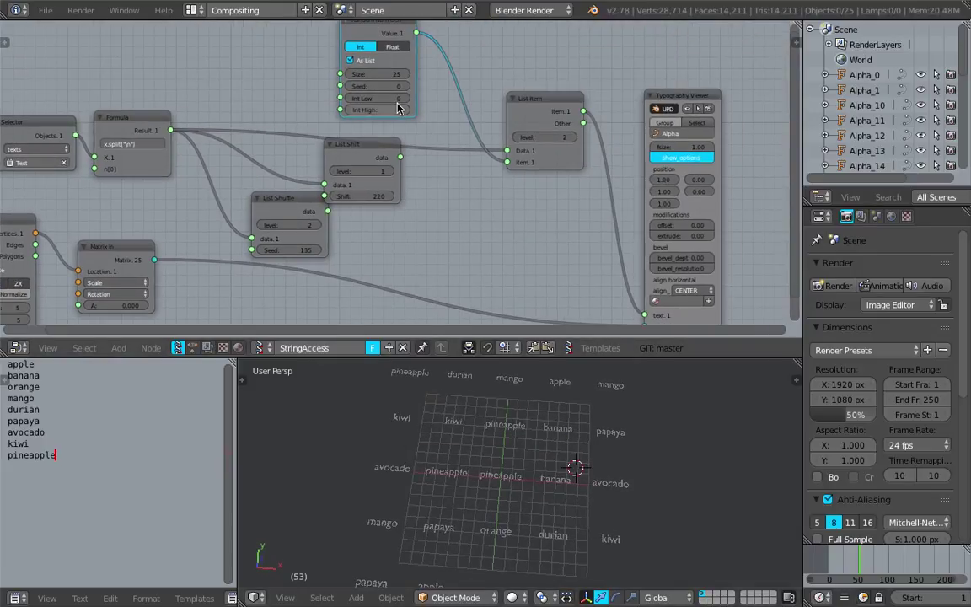
# - Set the Random Num Gen node's seed to 33 and save the file
pyautogui.moveTo(377, 86); pyautogui.dragTo(406, 86)
pyautogui.click(661, 426)
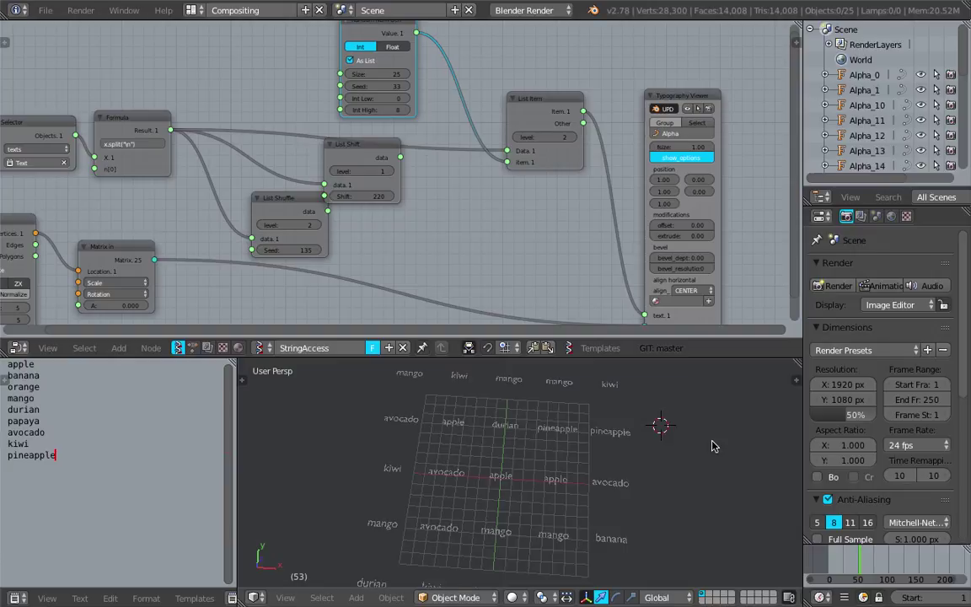
pyautogui.keyDown('shift'); pyautogui.moveTo(713, 442); pyautogui.dragTo(713, 413, button='middle'); pyautogui.keyUp('shift')
pyautogui.hotkey('ctrl', 's')
pyautogui.click(713, 408)
# - Enlarge the text editor and 3D view areas and fit more of the node tree into the node editor
pyautogui.moveTo(703, 357); pyautogui.dragTo(688, 301)
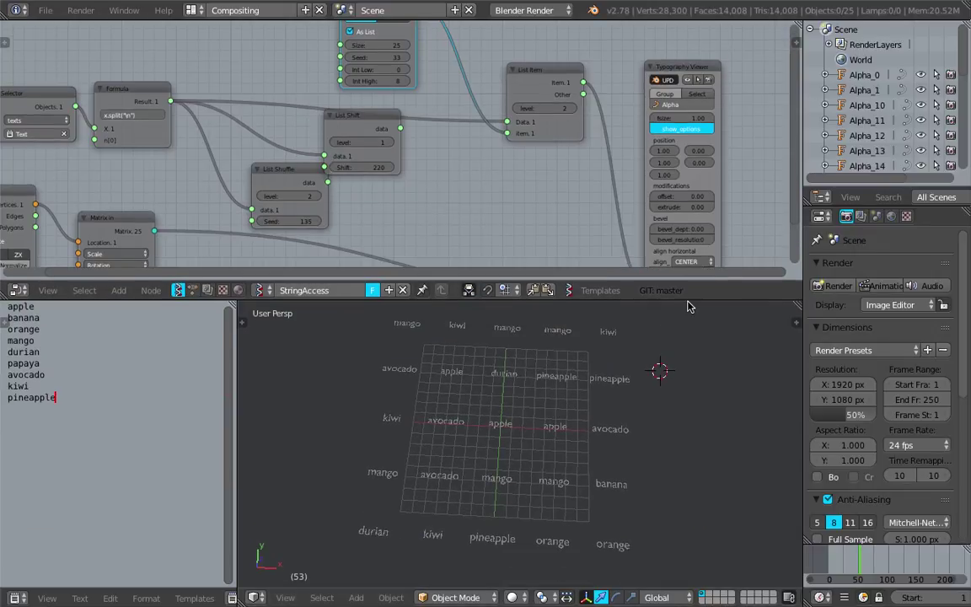
pyautogui.scroll(-1, 540, 177)
pyautogui.scroll(-2, 587, 126)
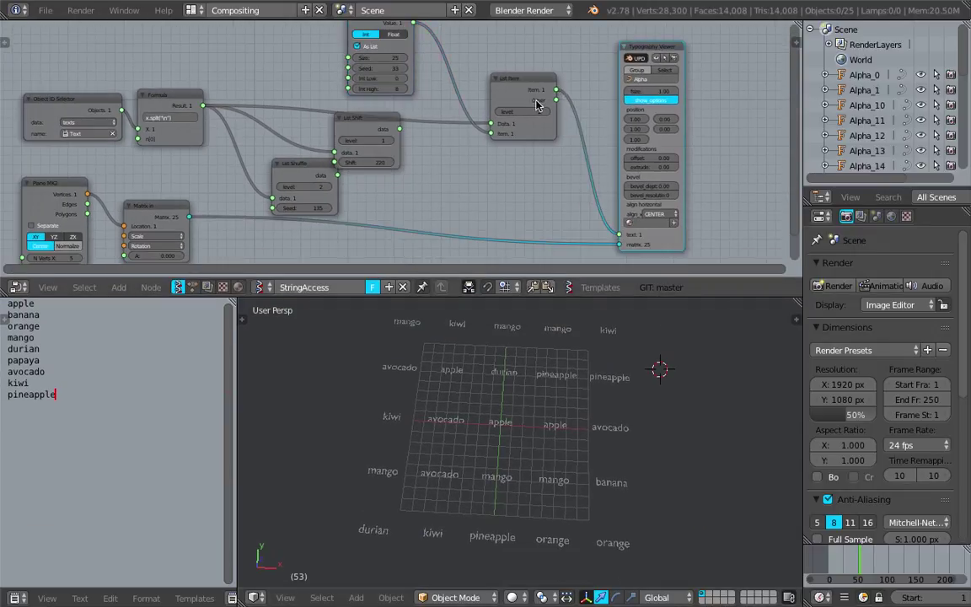
pyautogui.scroll(-2, 487, 421)
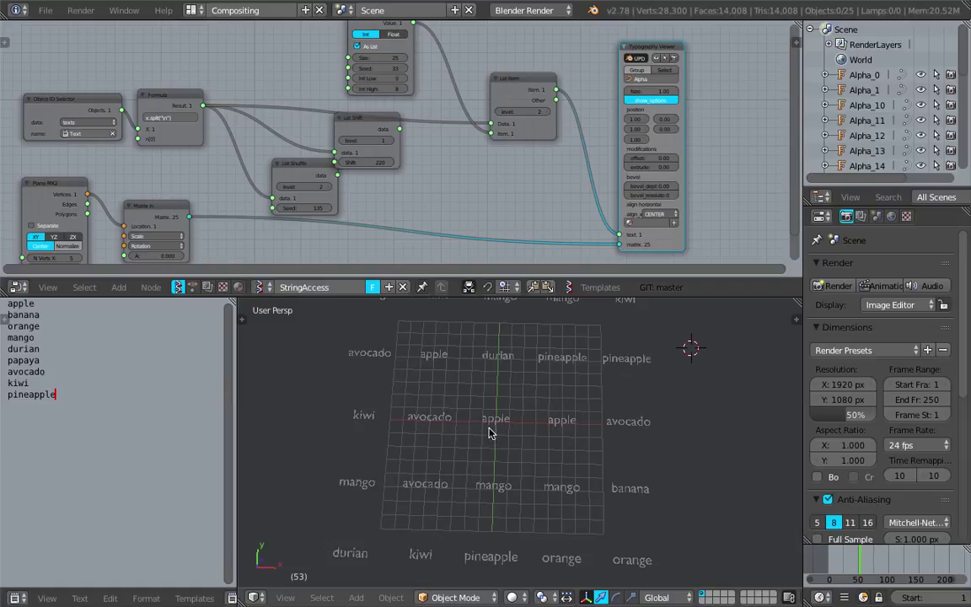
# - Review the nine-word list in the text editor against the word grid in the 3D view
pyautogui.moveTo(91, 420); pyautogui.dragTo(3, 305)
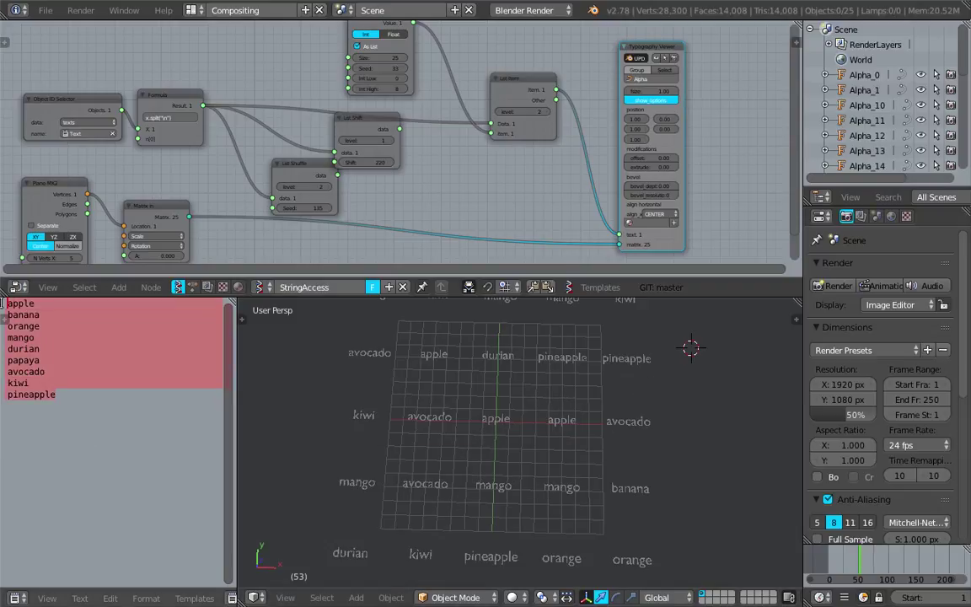
pyautogui.click(64, 413)
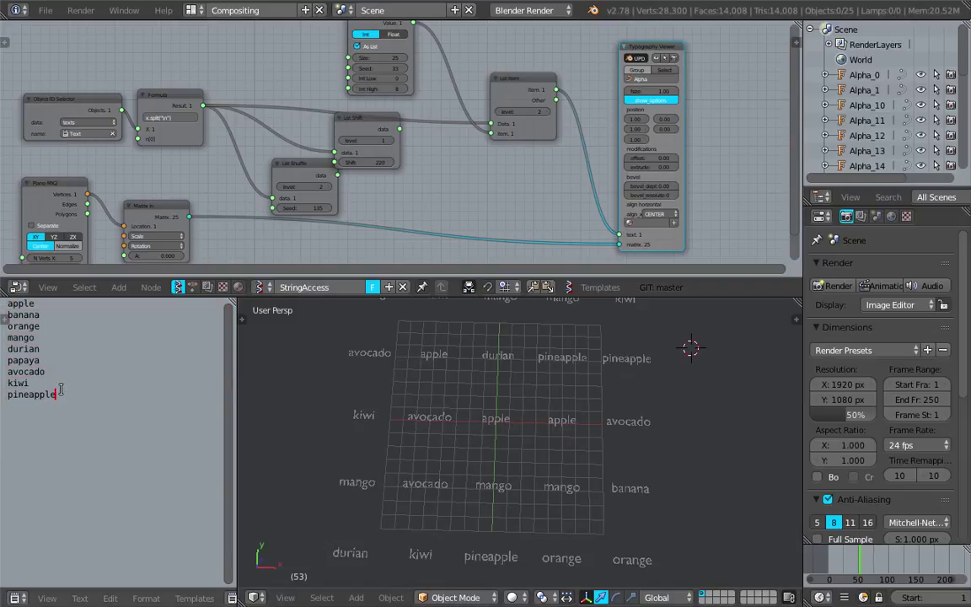
pyautogui.moveTo(61, 391); pyautogui.dragTo(20, 305)
pyautogui.click(41, 316)
pyautogui.moveTo(74, 396); pyautogui.dragTo(12, 305)
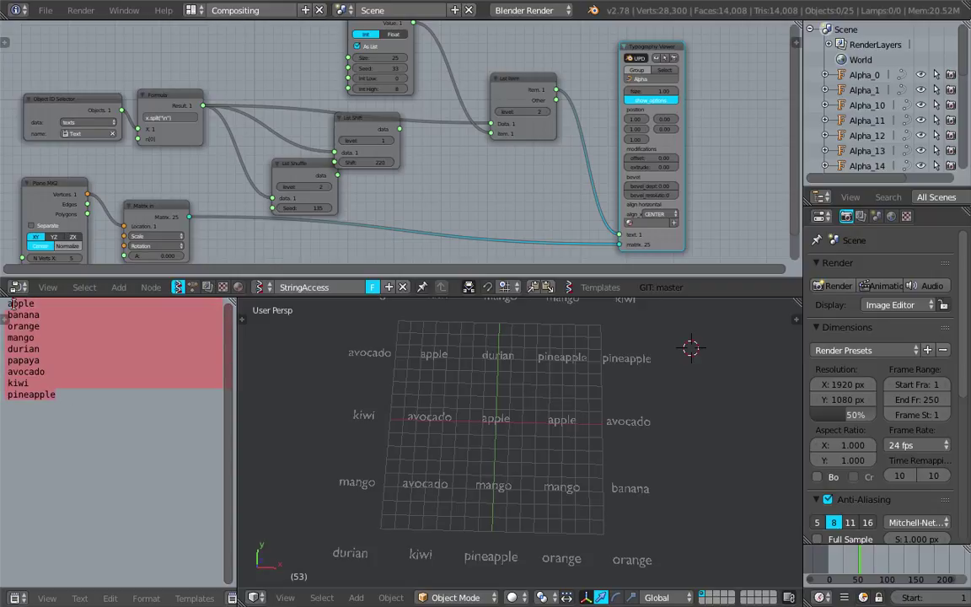
pyautogui.moveTo(392, 196); pyautogui.dragTo(431, 193, button='middle')
pyautogui.click(77, 343)
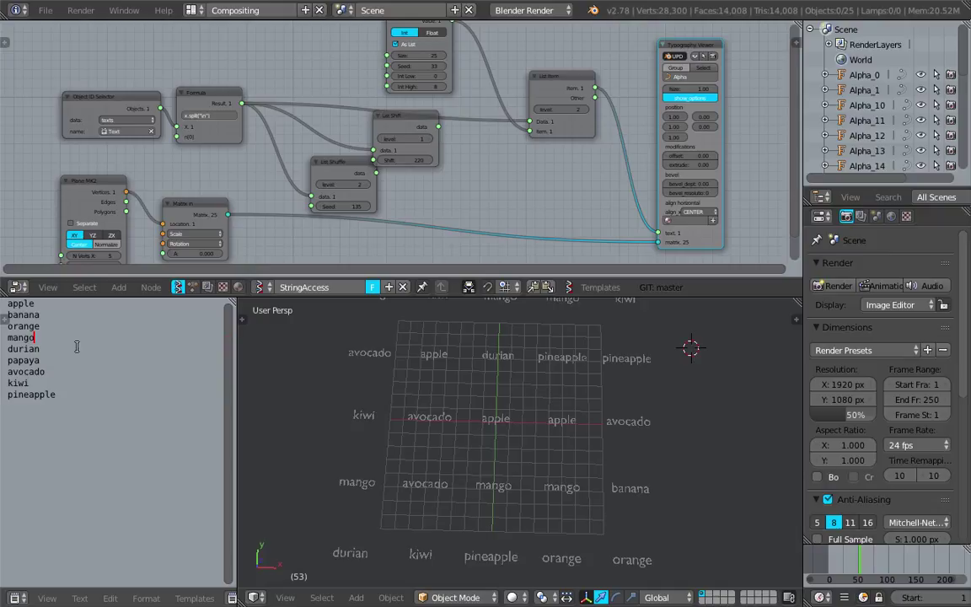
pyautogui.moveTo(57, 394); pyautogui.dragTo(7, 302)
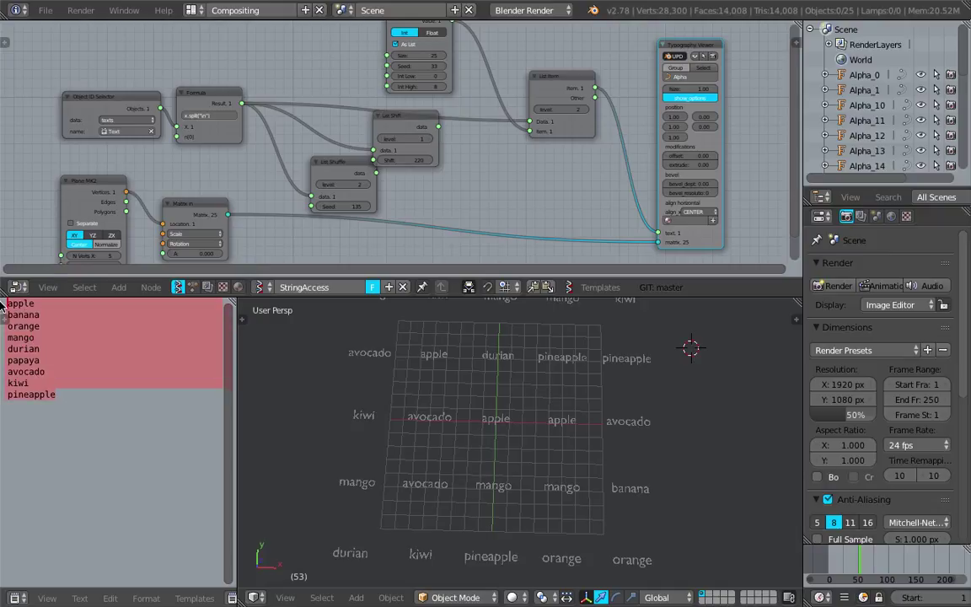
# - Examine the node chain from the Object ID Selector through Formula, Random Num Gen and List Item to the Typography Viewer
pyautogui.moveTo(309, 143); pyautogui.dragTo(302, 210, button='middle')
pyautogui.scroll(3, 303, 210)
pyautogui.moveTo(368, 78); pyautogui.dragTo(350, 63)
pyautogui.scroll(-1, 252, 150)
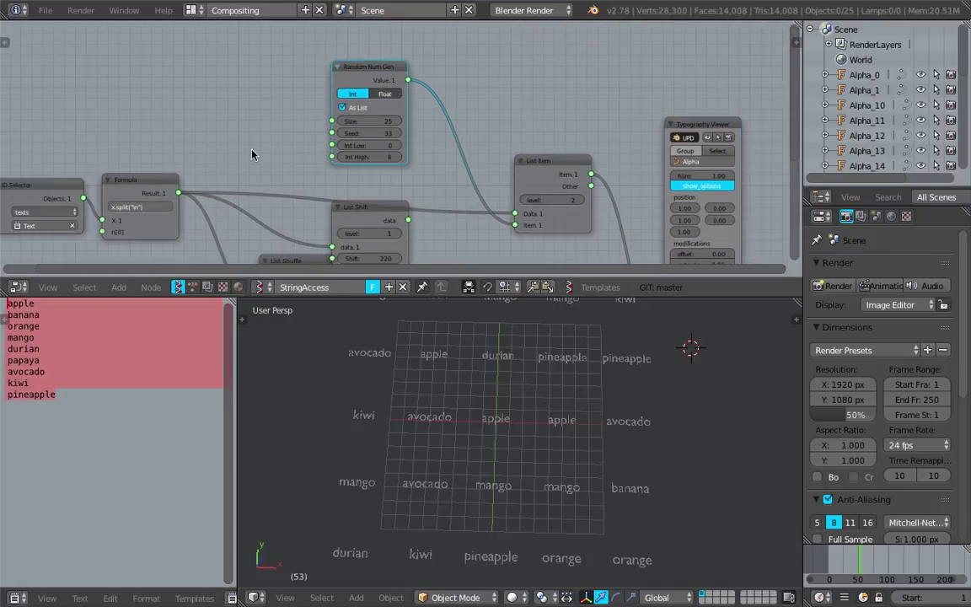
pyautogui.moveTo(81, 184); pyautogui.dragTo(257, 89, button='middle')
pyautogui.moveTo(233, 90); pyautogui.dragTo(202, 79)
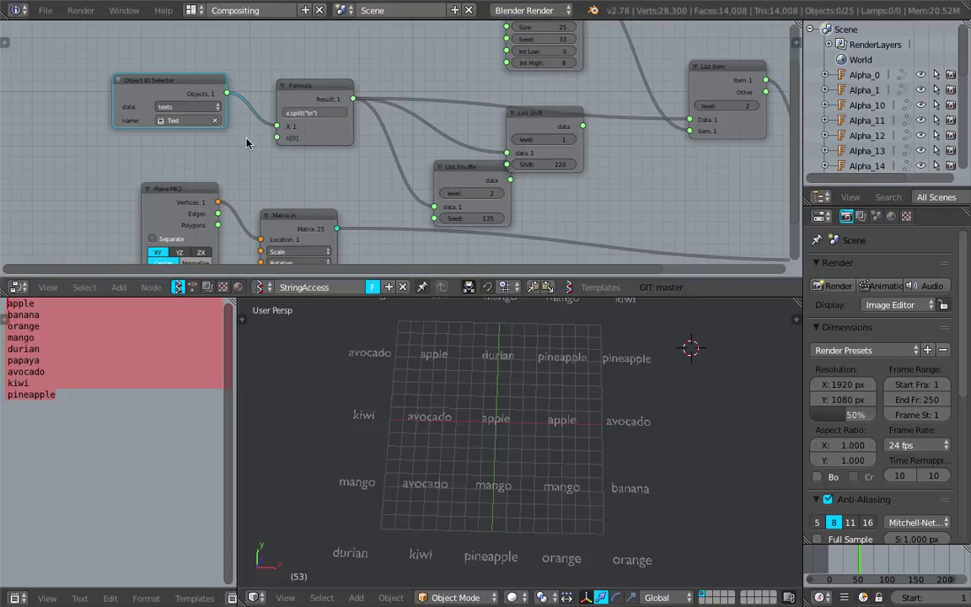
pyautogui.moveTo(309, 90); pyautogui.dragTo(303, 81)
pyautogui.moveTo(597, 67); pyautogui.dragTo(358, 212, button='middle')
pyautogui.scroll(1, 358, 213)
pyautogui.moveTo(289, 99)
pyautogui.mouseDown()
pyautogui.moveTo(297, 82)
pyautogui.moveTo(279, 89)
pyautogui.mouseUp()
pyautogui.moveTo(540, 215); pyautogui.dragTo(479, 175, button='middle')
pyautogui.moveTo(479, 175); pyautogui.dragTo(445, 99)
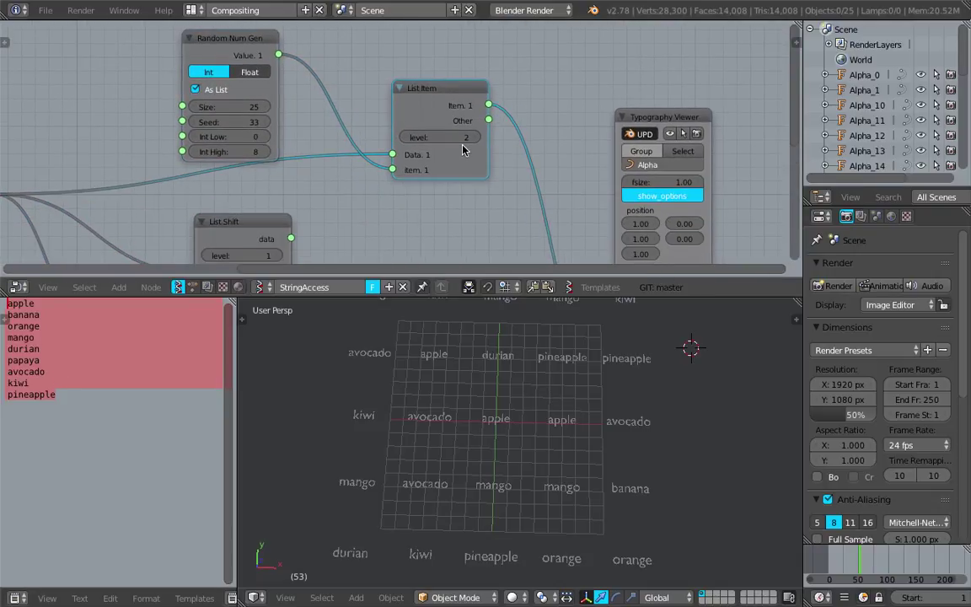
pyautogui.scroll(-1, 462, 150)
pyautogui.moveTo(477, 158); pyautogui.dragTo(459, 137, button='middle')
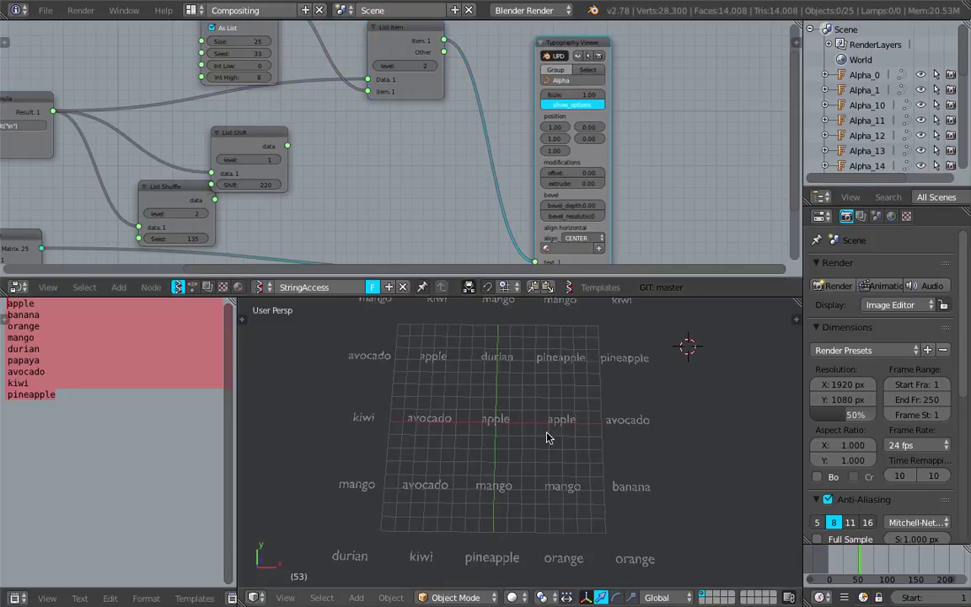
pyautogui.scroll(-1, 549, 432)
pyautogui.scroll(-1, 641, 420)
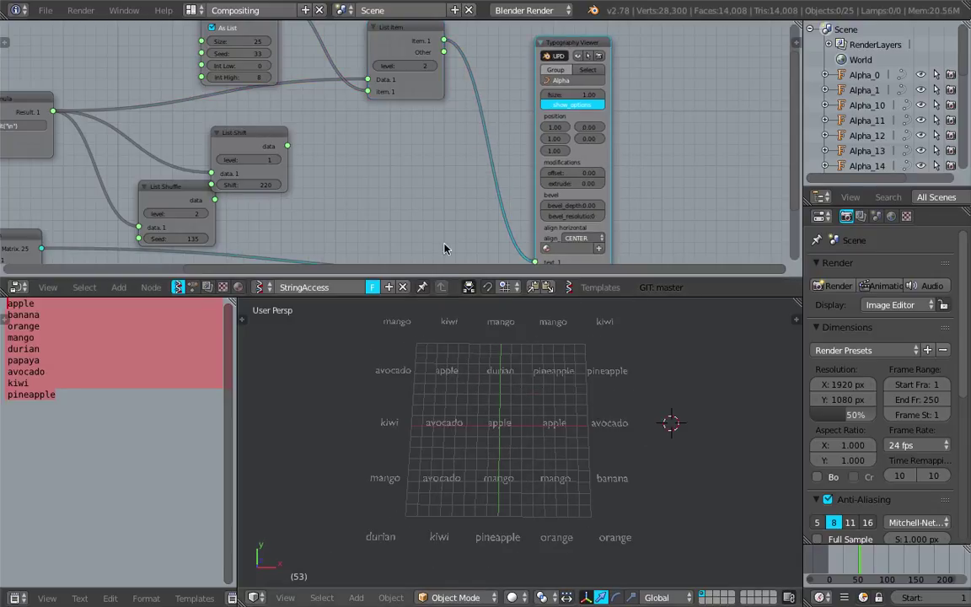
# - Set the Typography Viewer's extrude to 0.12 to give the words thickness
pyautogui.moveTo(447, 248); pyautogui.dragTo(474, 237, button='middle')
pyautogui.scroll(3, 529, 430)
pyautogui.moveTo(533, 438); pyautogui.dragTo(590, 394, button='middle')
pyautogui.scroll(1, 604, 211)
pyautogui.moveTo(620, 178); pyautogui.dragTo(657, 178)
pyautogui.moveTo(582, 396); pyautogui.dragTo(576, 434, button='middle')
pyautogui.scroll(-2, 531, 464)
pyautogui.moveTo(298, 187); pyautogui.dragTo(408, 101, button='middle')
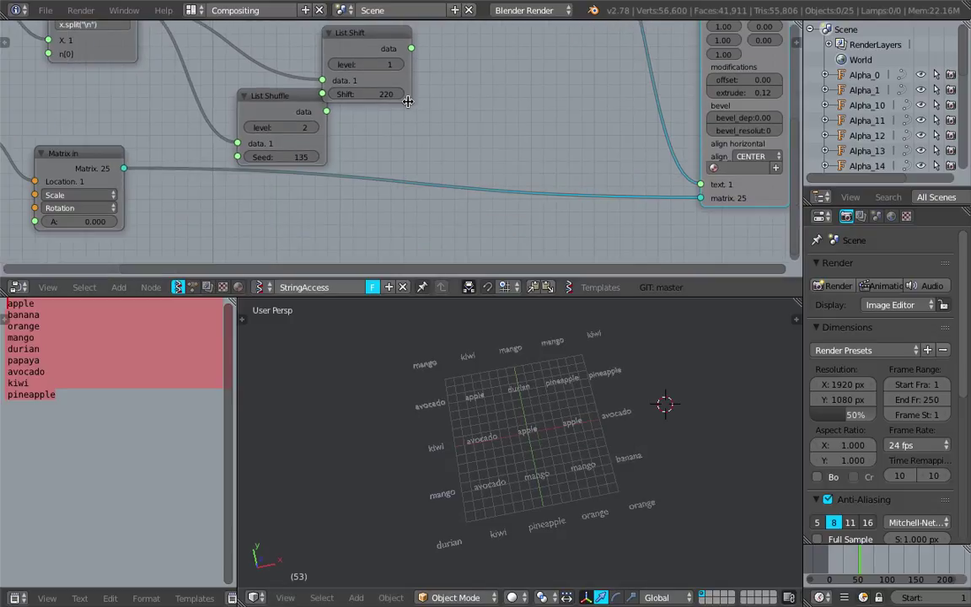
# - Set both the X and Y vertex counts of the Plane MK2 node to 8
pyautogui.moveTo(142, 177); pyautogui.dragTo(393, 166, button='middle')
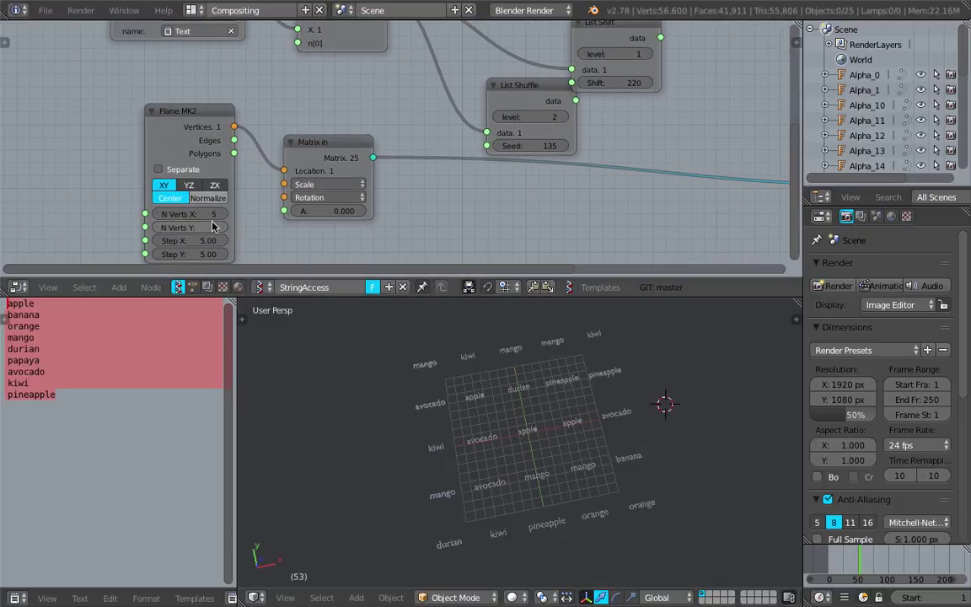
pyautogui.moveTo(214, 227); pyautogui.dragTo(204, 218)
pyautogui.write('8')
pyautogui.press('Return')
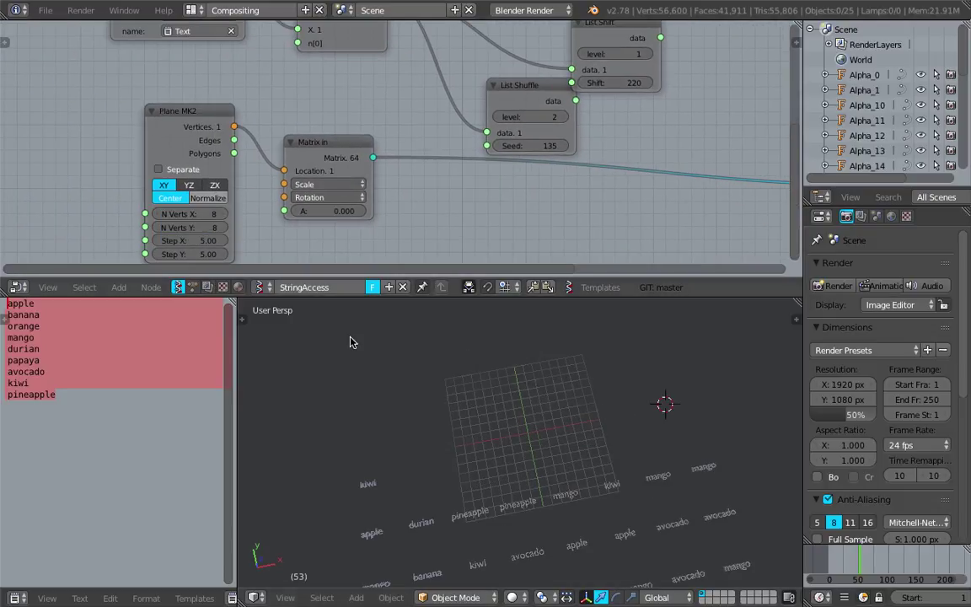
# - Set the word-picking Random Num Gen's Size to 64 and its Seed to 112
pyautogui.scroll(-3, 352, 342)
pyautogui.moveTo(623, 186); pyautogui.dragTo(550, 305, button='middle')
pyautogui.moveTo(537, 103); pyautogui.dragTo(469, 169, button='middle')
pyautogui.click(462, 100)
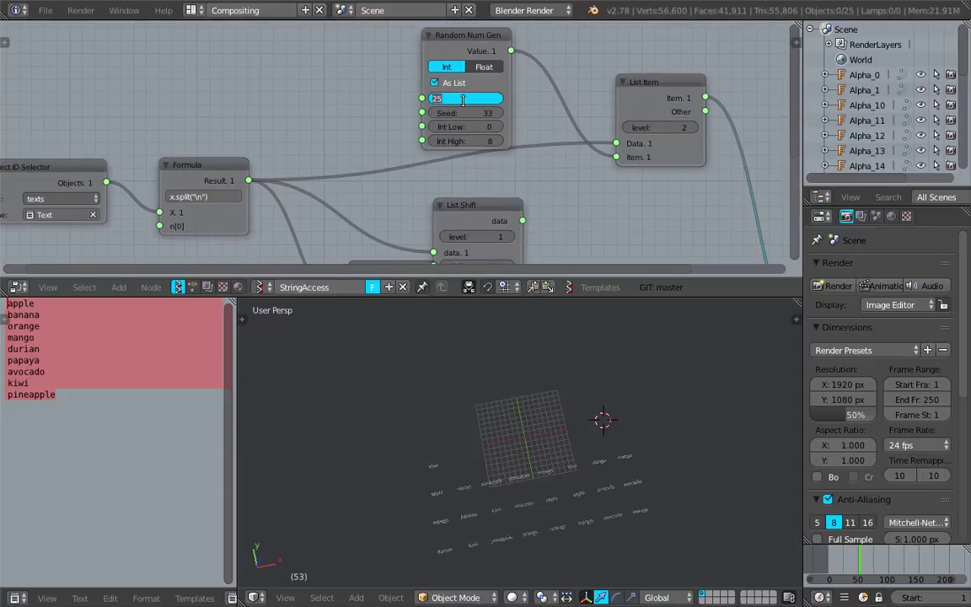
pyautogui.write('64')
pyautogui.press('Return')
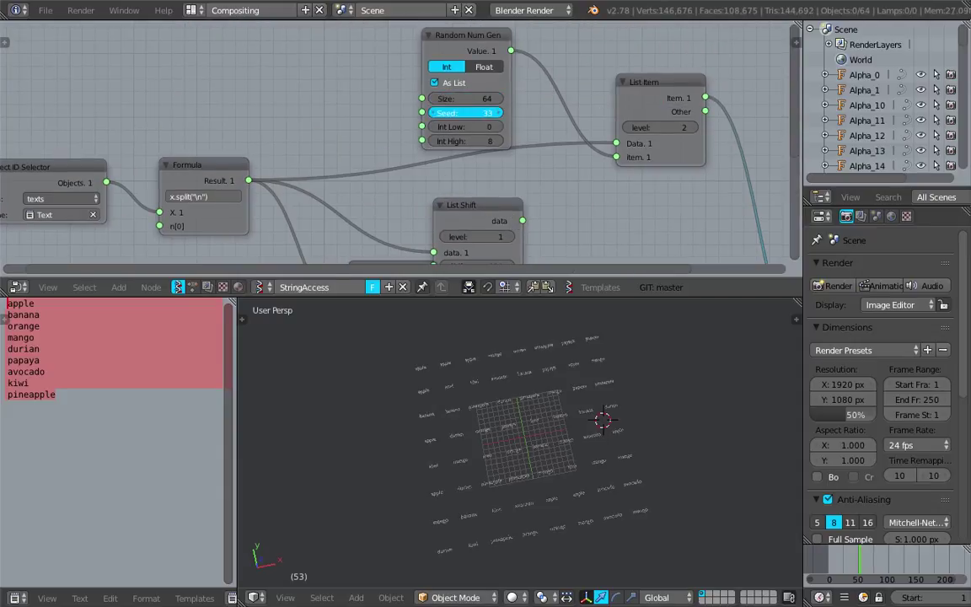
pyautogui.scroll(4, 637, 438)
pyautogui.moveTo(636, 437); pyautogui.dragTo(496, 434, button='middle')
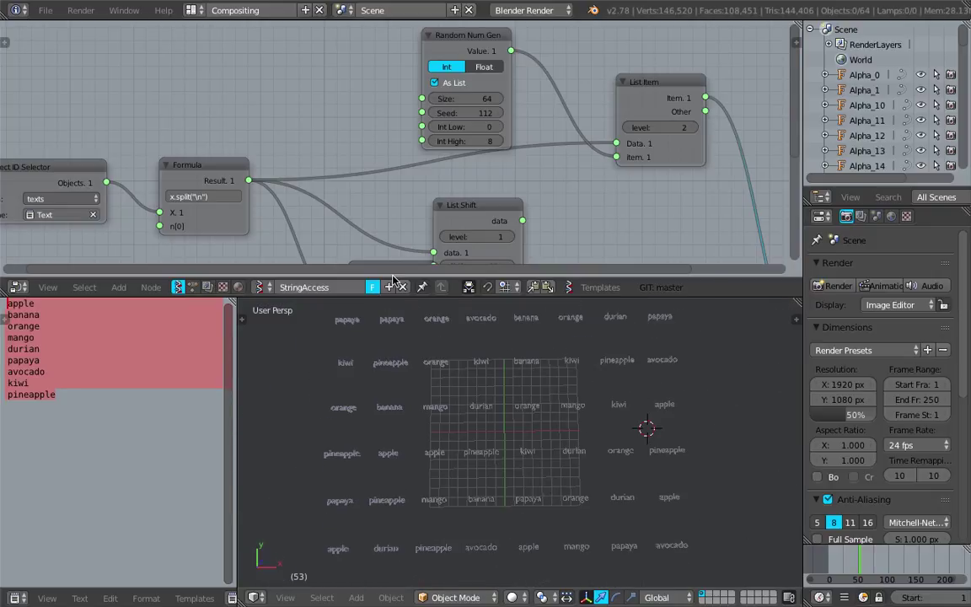
# - Examine the plane, matrix, shuffle and shift nodes, and inspect the enlarged word grid in the 3D view
pyautogui.moveTo(354, 248); pyautogui.dragTo(415, 83, button='middle')
pyautogui.scroll(2, 295, 216)
pyautogui.moveTo(295, 217)
pyautogui.mouseDown(button='middle')
pyautogui.moveTo(382, 150)
pyautogui.moveTo(307, 178)
pyautogui.moveTo(285, 201)
pyautogui.mouseUp(button='middle')
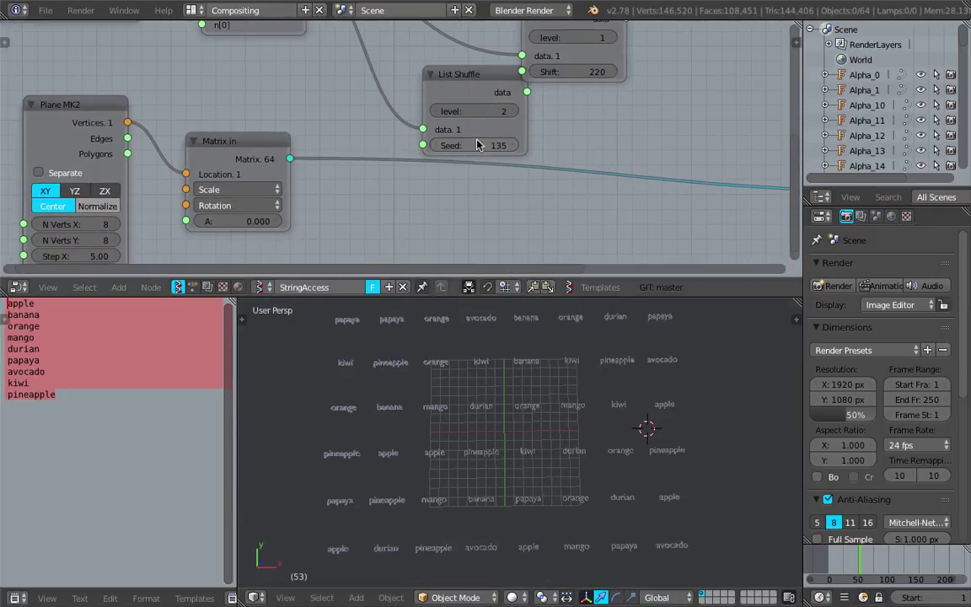
pyautogui.moveTo(330, 158); pyautogui.dragTo(447, 131, button='middle')
pyautogui.moveTo(388, 142); pyautogui.dragTo(485, 139, button='middle')
pyautogui.scroll(-1, 485, 139)
pyautogui.moveTo(529, 247); pyautogui.dragTo(572, 171, button='middle')
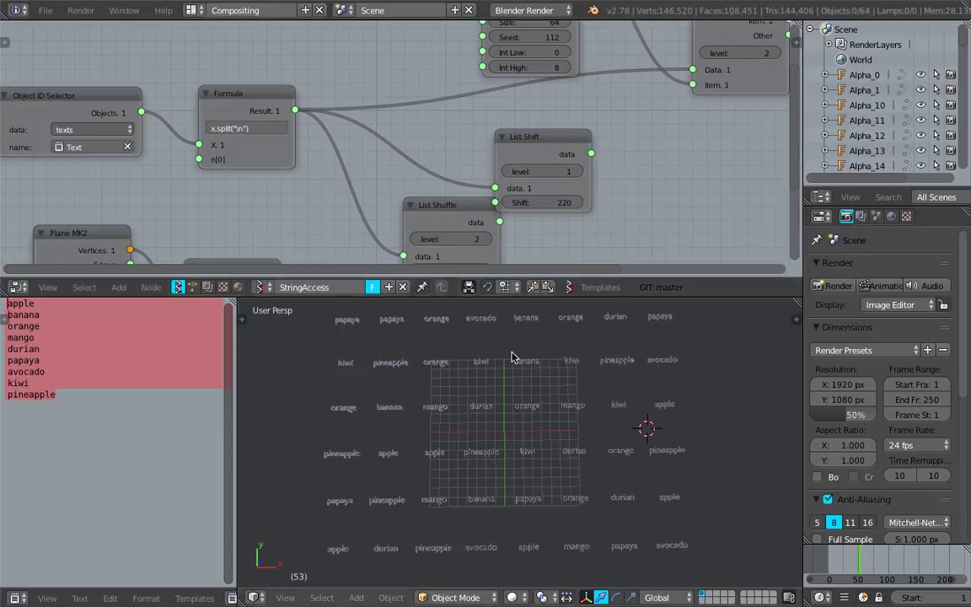
pyautogui.scroll(-1, 514, 387)
pyautogui.scroll(3, 516, 404)
pyautogui.moveTo(520, 406); pyautogui.dragTo(553, 381, button='middle')
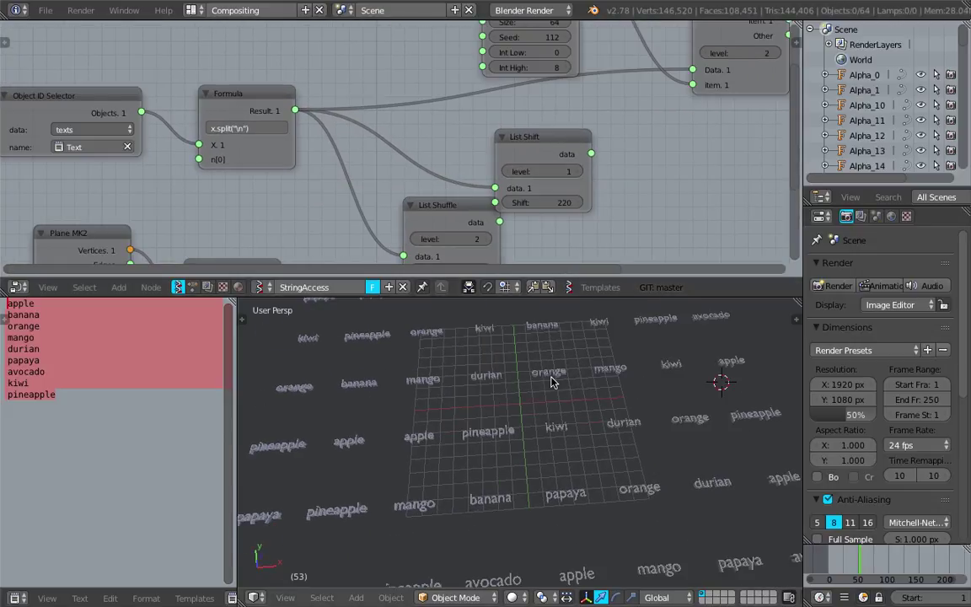
# - Reduce the Plane MK2 node's Step Y to 2.06 to tighten the word rows
pyautogui.scroll(-4, 361, 163)
pyautogui.moveTo(218, 216); pyautogui.dragTo(258, 105, button='middle')
pyautogui.scroll(1, 253, 114)
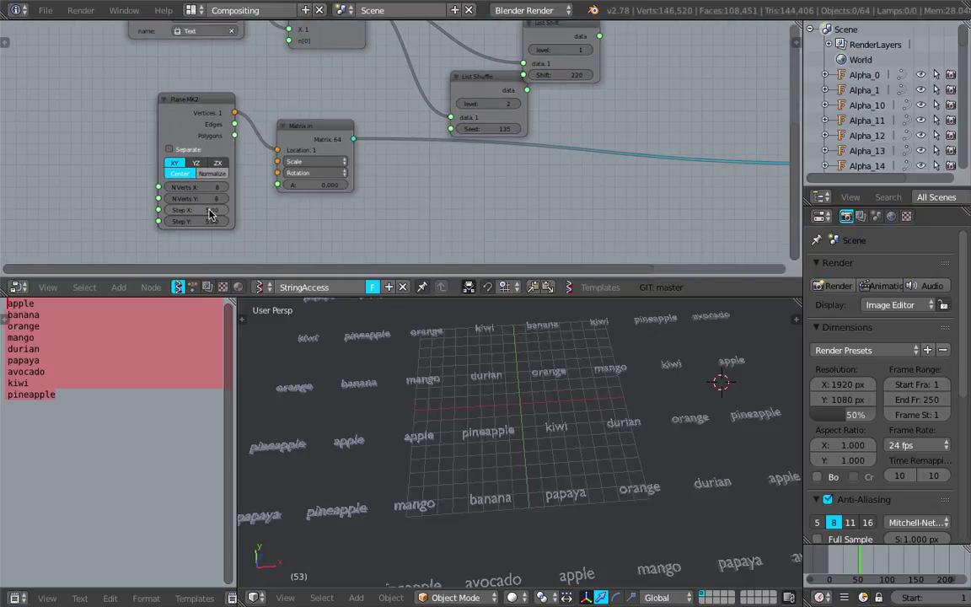
pyautogui.scroll(1, 210, 215)
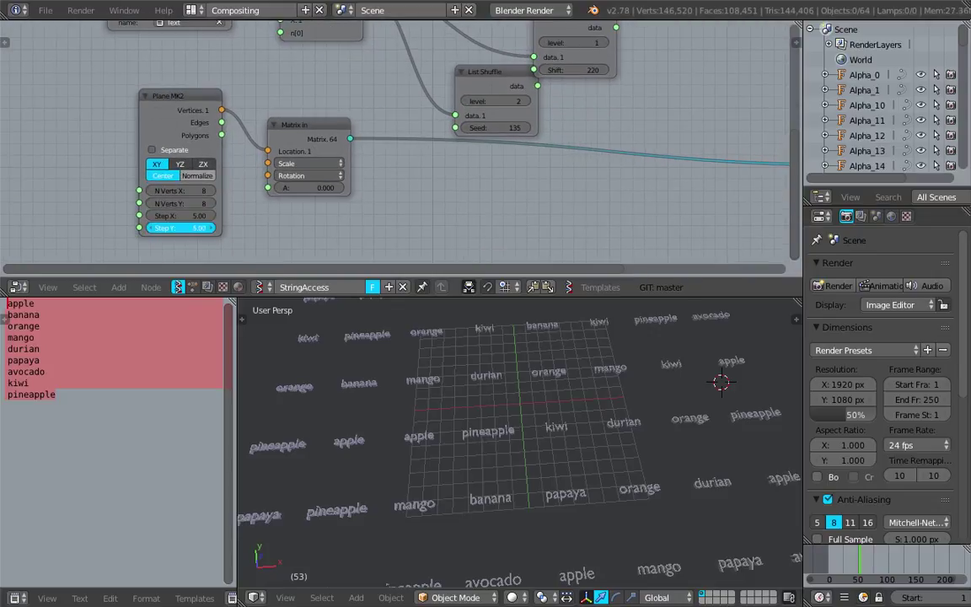
pyautogui.moveTo(182, 228); pyautogui.dragTo(138, 228)
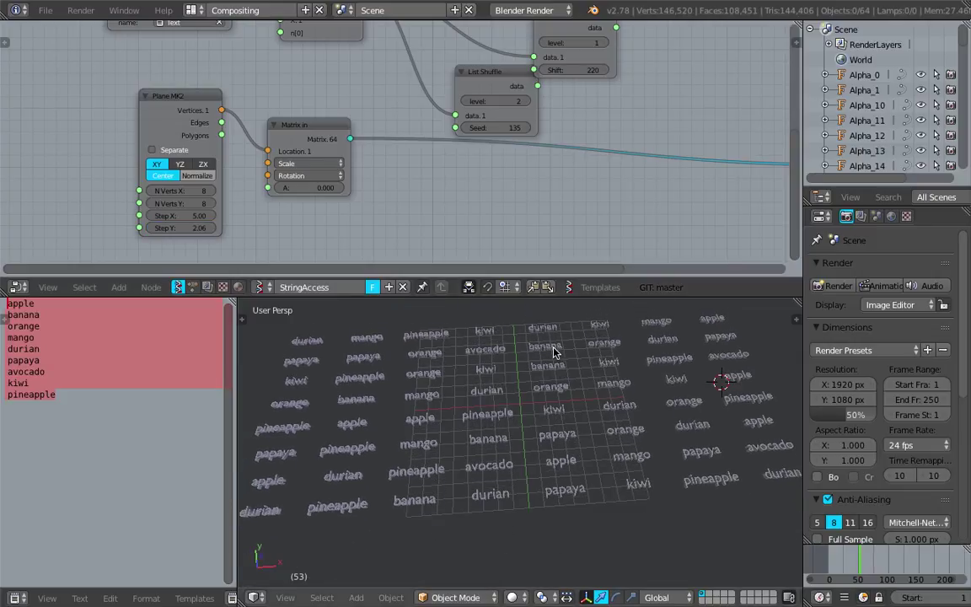
# - View the word grid from nearly straight above and save over the existing blend file
pyautogui.moveTo(554, 353); pyautogui.dragTo(588, 413, button='middle')
pyautogui.hotkey('ctrl', 's')
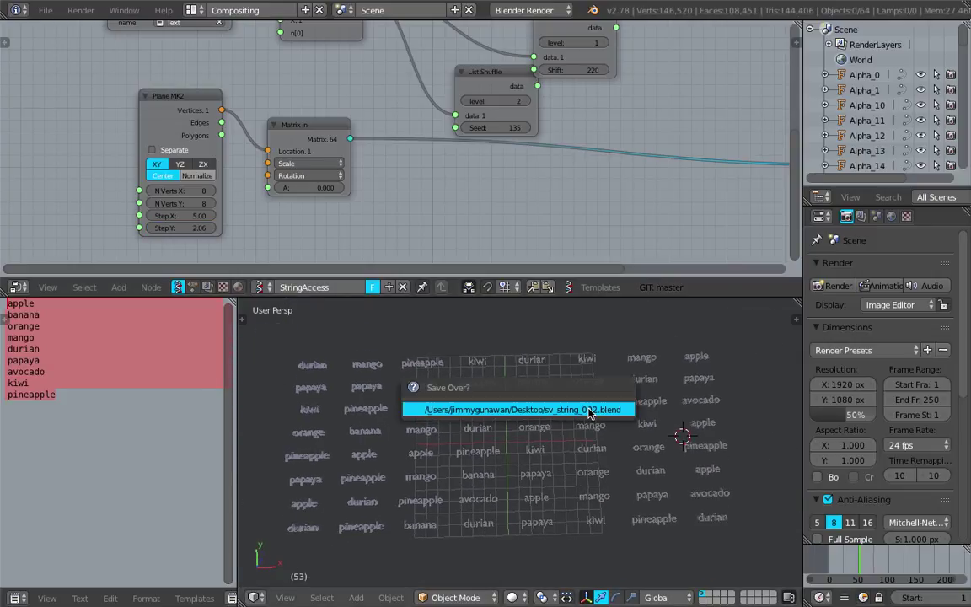
pyautogui.click(589, 409)
pyautogui.click(538, 339)
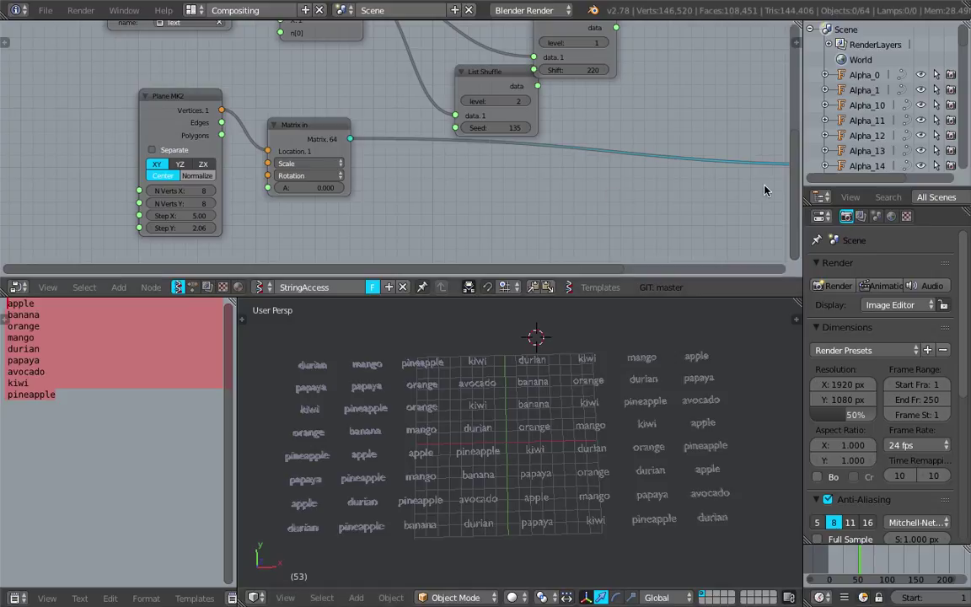
# - Review the source word list, the whole node tree and the extruded words from a low angle
pyautogui.moveTo(68, 394); pyautogui.dragTo(10, 305)
pyautogui.press('Home')
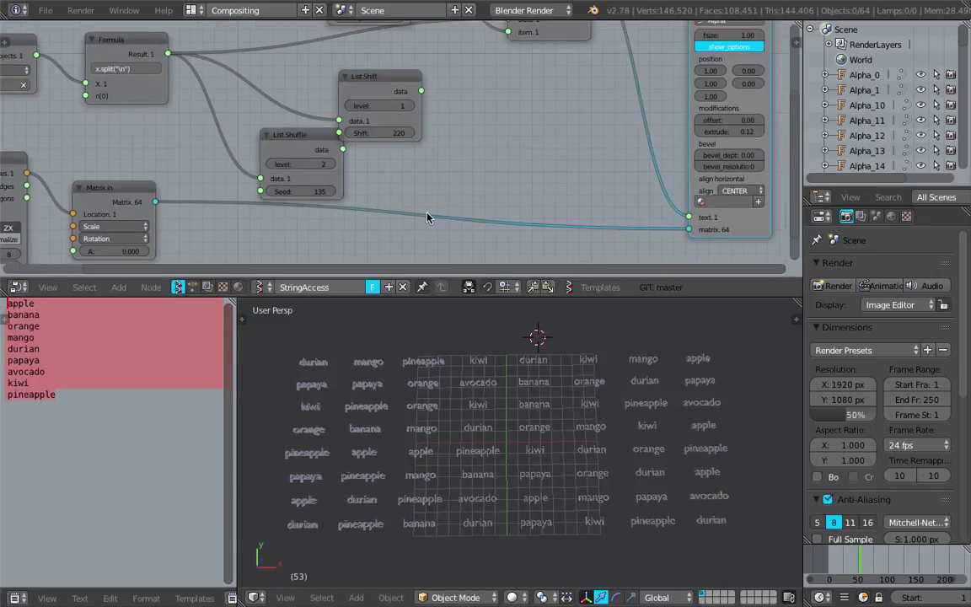
pyautogui.moveTo(553, 475); pyautogui.dragTo(580, 383, button='middle')
pyautogui.scroll(4, 577, 387)
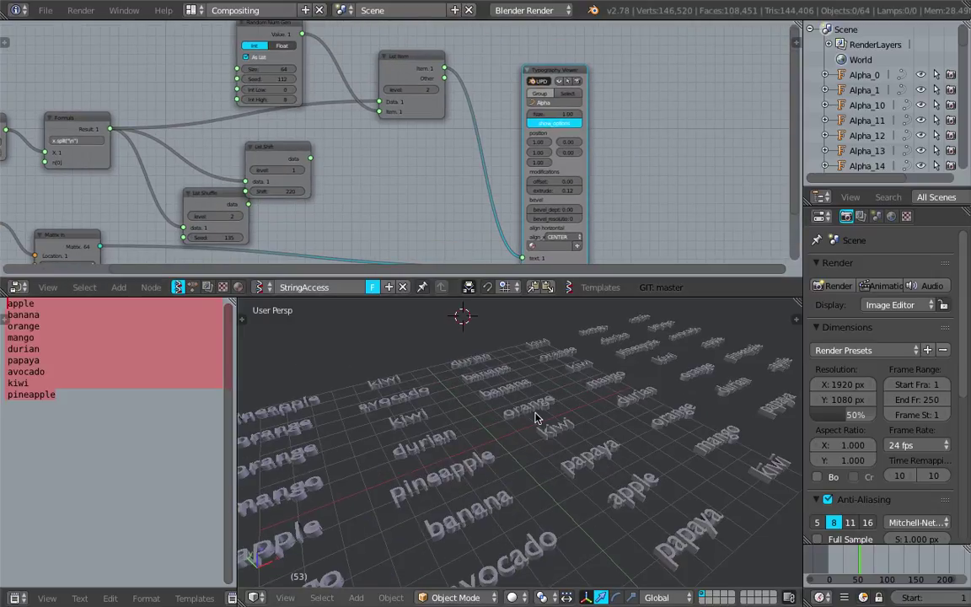
pyautogui.moveTo(538, 418); pyautogui.dragTo(495, 447, button='middle')
pyautogui.moveTo(965, 42); pyautogui.dragTo(957, 19)
pyautogui.moveTo(632, 386); pyautogui.dragTo(664, 387, button='middle')
# - Increase the Typography Viewer's extrude to thicken the words, reducing it slightly after reaching 0.75
pyautogui.moveTo(548, 186); pyautogui.dragTo(548, 151, button='middle')
pyautogui.scroll(2, 494, 189)
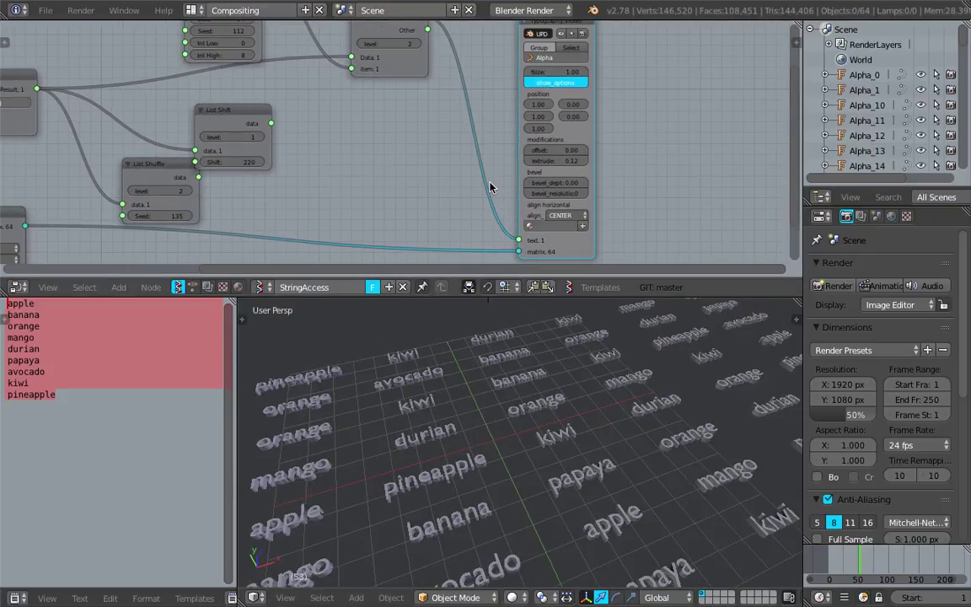
pyautogui.moveTo(552, 172)
pyautogui.mouseDown()
pyautogui.moveTo(582, 172)
pyautogui.moveTo(553, 176)
pyautogui.mouseUp()
pyautogui.moveTo(462, 156); pyautogui.dragTo(492, 103, button='middle')
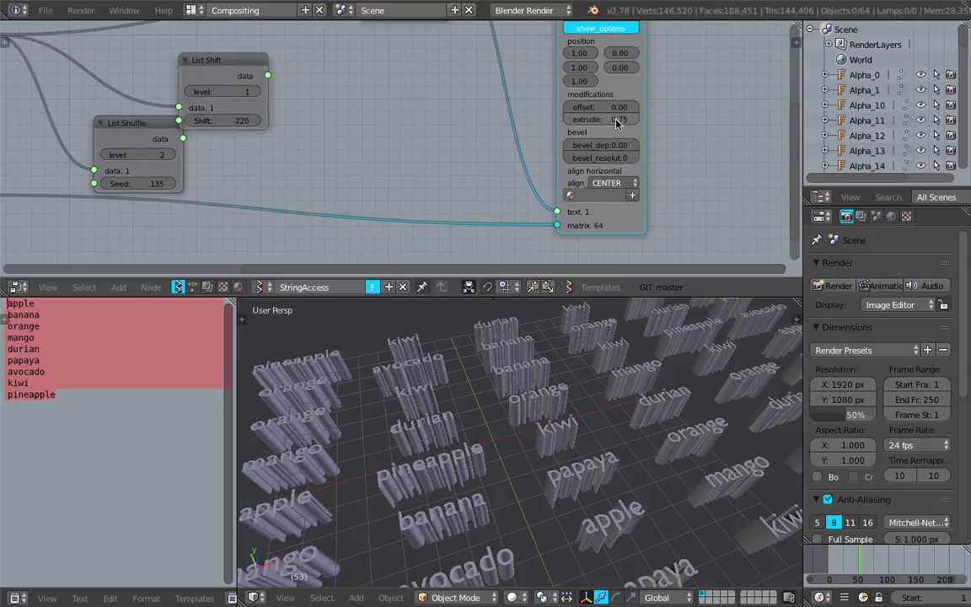
pyautogui.moveTo(618, 121); pyautogui.dragTo(611, 125)
# - Move the Matrix in node closer to the Typography Viewer and save over the blend file
pyautogui.moveTo(400, 196); pyautogui.dragTo(550, 149, button='middle')
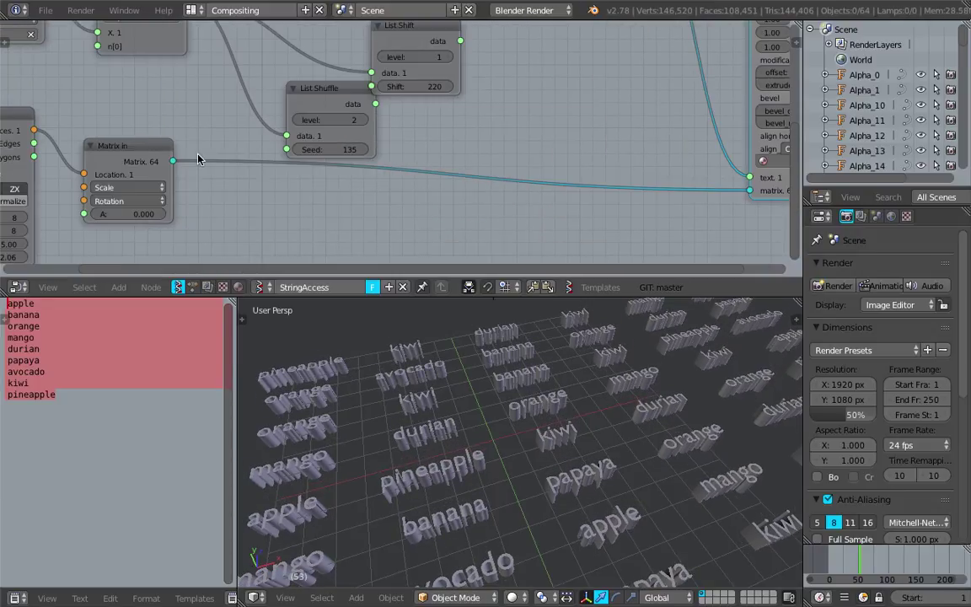
pyautogui.moveTo(138, 146); pyautogui.dragTo(516, 171)
pyautogui.moveTo(518, 225); pyautogui.dragTo(532, 179, button='middle')
pyautogui.scroll(2, 532, 179)
pyautogui.moveTo(376, 187); pyautogui.dragTo(400, 162, button='middle')
pyautogui.hotkey('ctrl', 's')
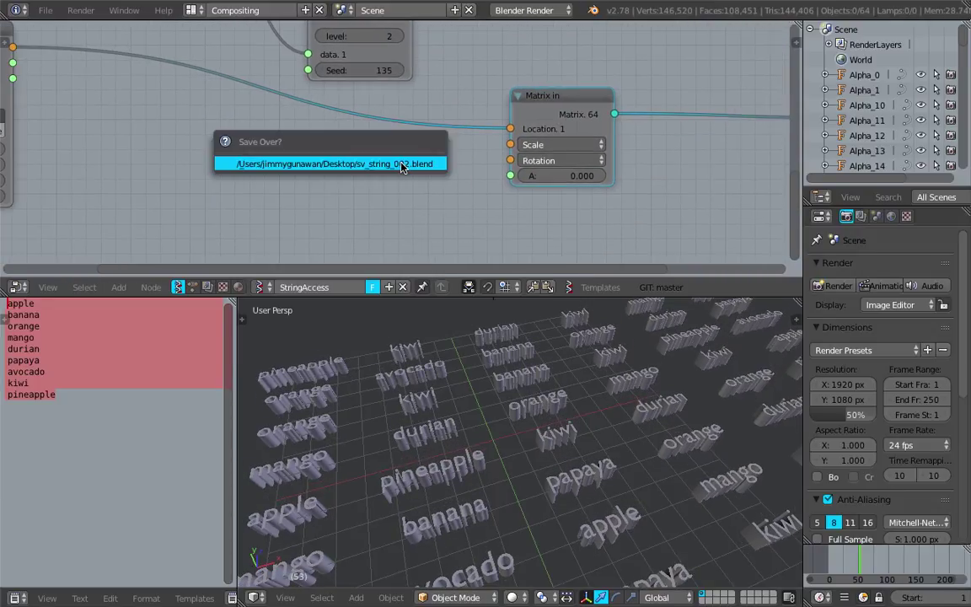
pyautogui.click(402, 164)
# - Add a second Random Num Gen node beside Matrix in, with Size 64 and Float output
pyautogui.press('space')
pyautogui.write('random n')
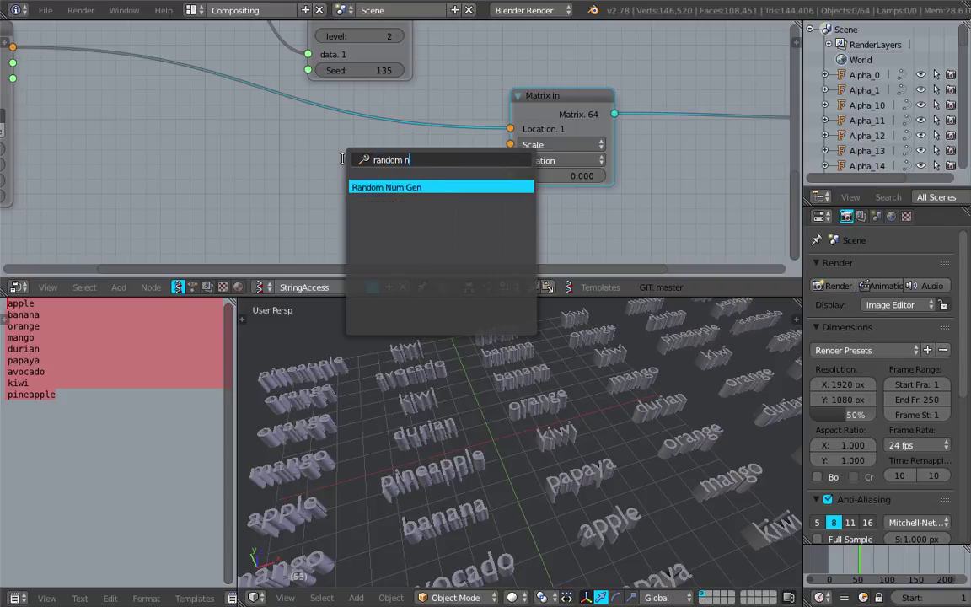
pyautogui.press('Return')
pyautogui.click(330, 150)
pyautogui.moveTo(333, 180); pyautogui.dragTo(335, 145, button='middle')
pyautogui.click(396, 198)
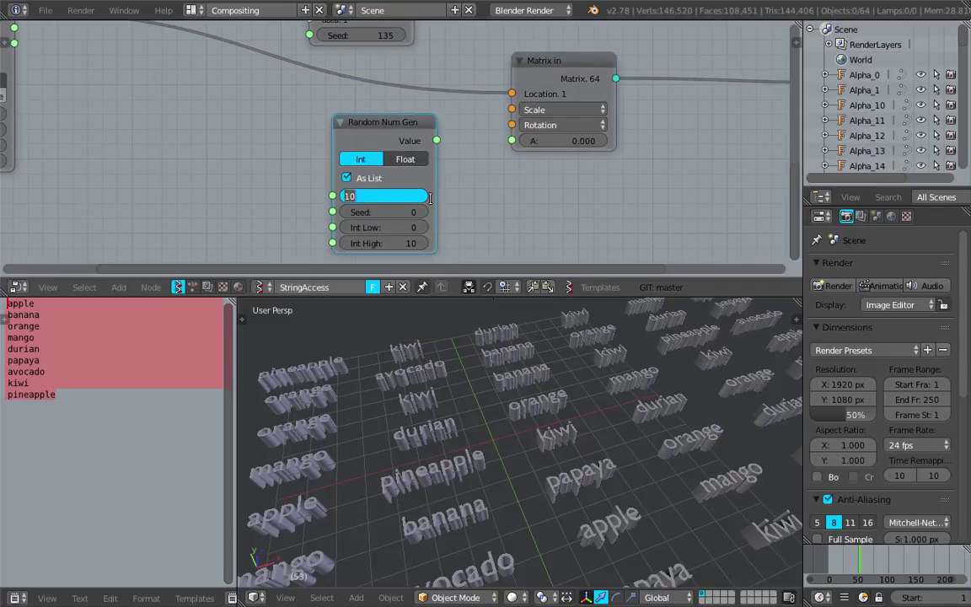
pyautogui.press('Return')
pyautogui.click(406, 159)
# - Feed the new random values into Matrix in's Scale through a Vector in node inserted on the link
pyautogui.moveTo(436, 140); pyautogui.dragTo(512, 110)
pyautogui.moveTo(354, 122); pyautogui.dragTo(262, 132)
pyautogui.hotkey('shift', 'a')
pyautogui.click(444, 124)
pyautogui.write('vec')
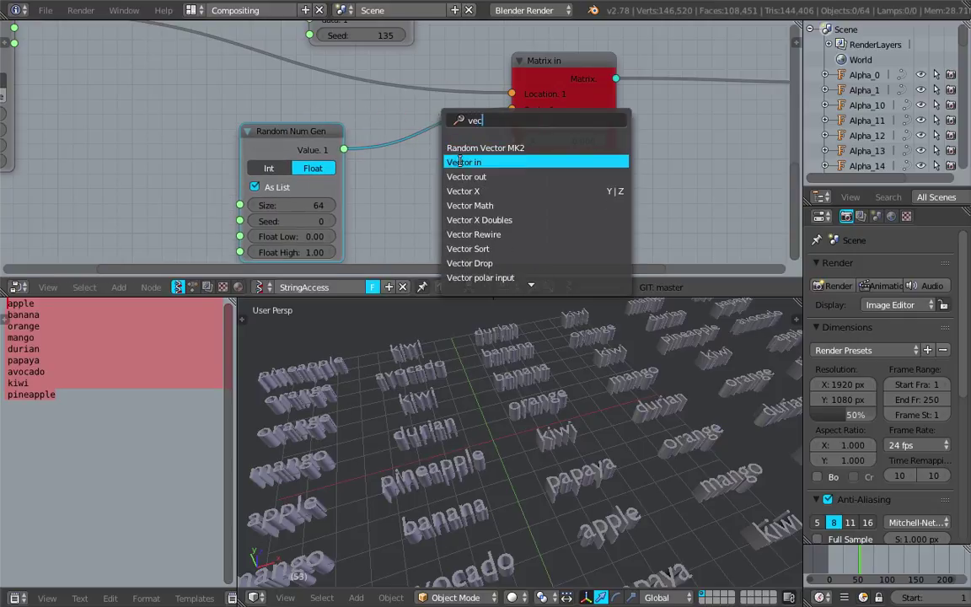
pyautogui.click(460, 162)
pyautogui.click(395, 109)
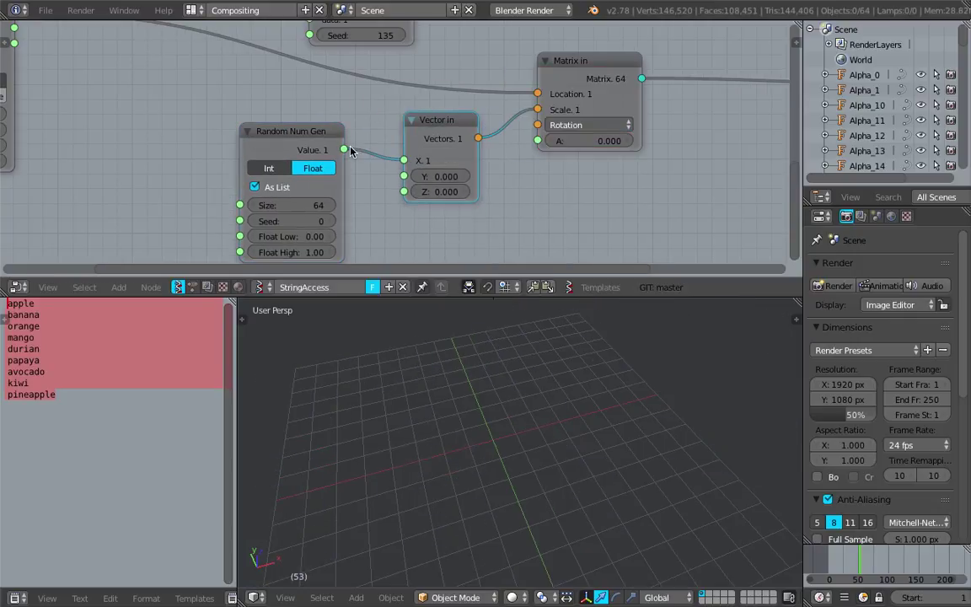
# - Link the random value output to the Vector in node's Y and Z inputs as well
pyautogui.moveTo(344, 149); pyautogui.dragTo(404, 192)
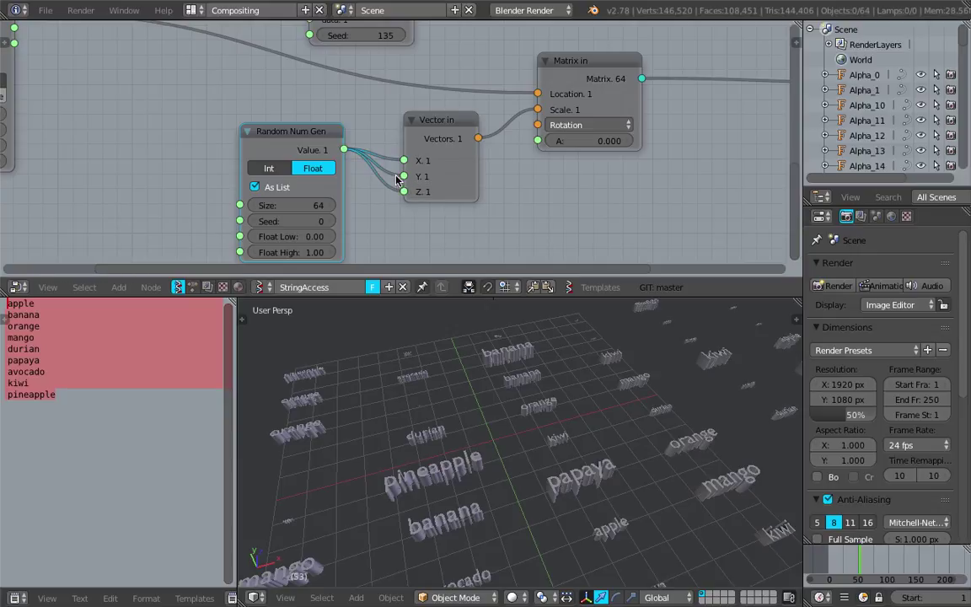
pyautogui.moveTo(558, 443)
pyautogui.mouseDown(button='middle')
pyautogui.moveTo(546, 481)
pyautogui.moveTo(553, 462)
pyautogui.mouseUp(button='middle')
pyautogui.scroll(-4, 582, 479)
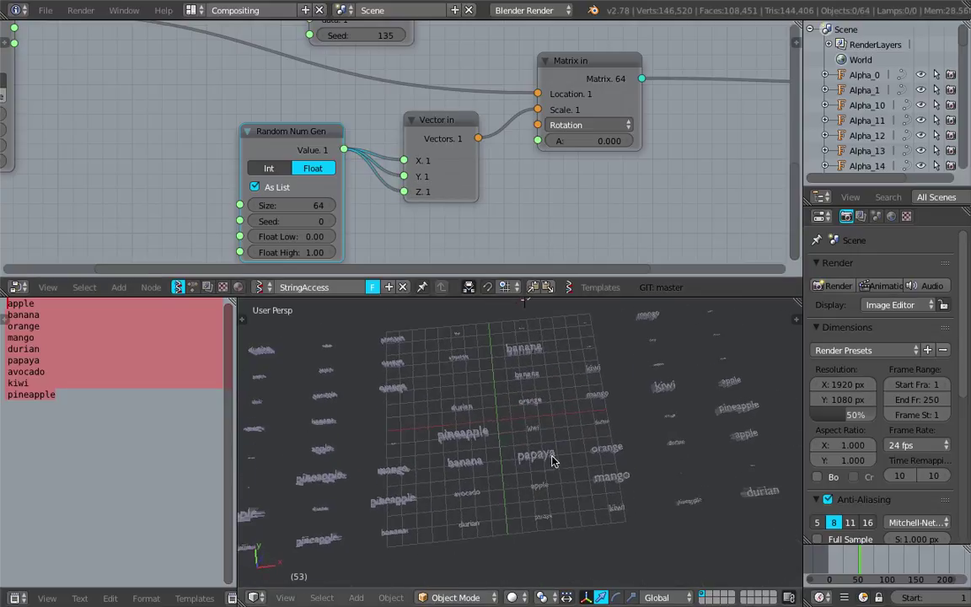
# - Set the scale generator's Float Low to 0.30 and save over the blend file
pyautogui.moveTo(312, 237); pyautogui.dragTo(337, 237)
pyautogui.hotkey('ctrl', 's')
pyautogui.click(353, 228)
# - Disconnect the Vector in node's X and Y inputs and set both to 1, leaving only Z randomised
pyautogui.scroll(1, 392, 172)
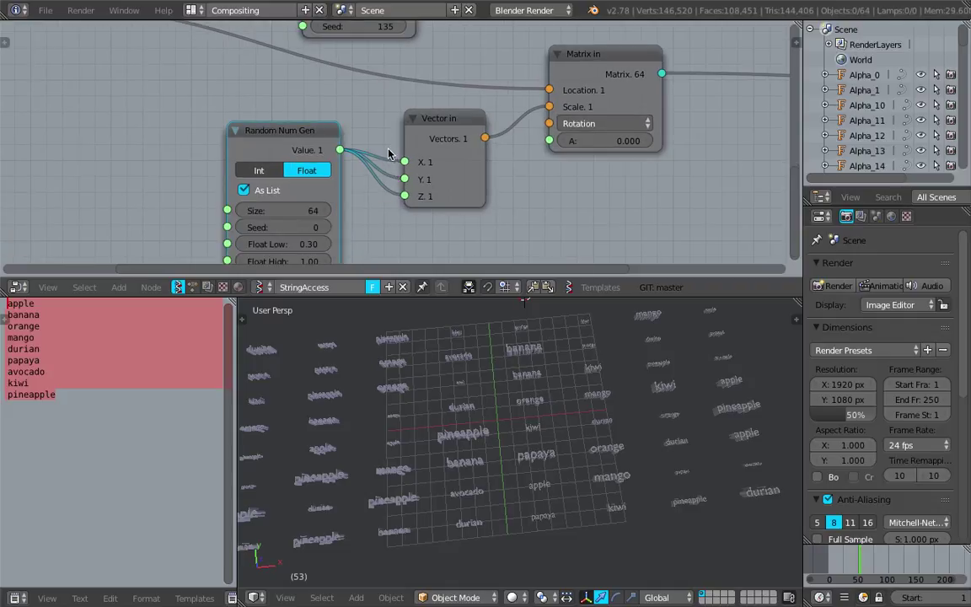
pyautogui.moveTo(405, 162); pyautogui.dragTo(445, 180)
pyautogui.write('1')
pyautogui.press('Return')
pyautogui.moveTo(359, 159); pyautogui.dragTo(405, 142, button='middle')
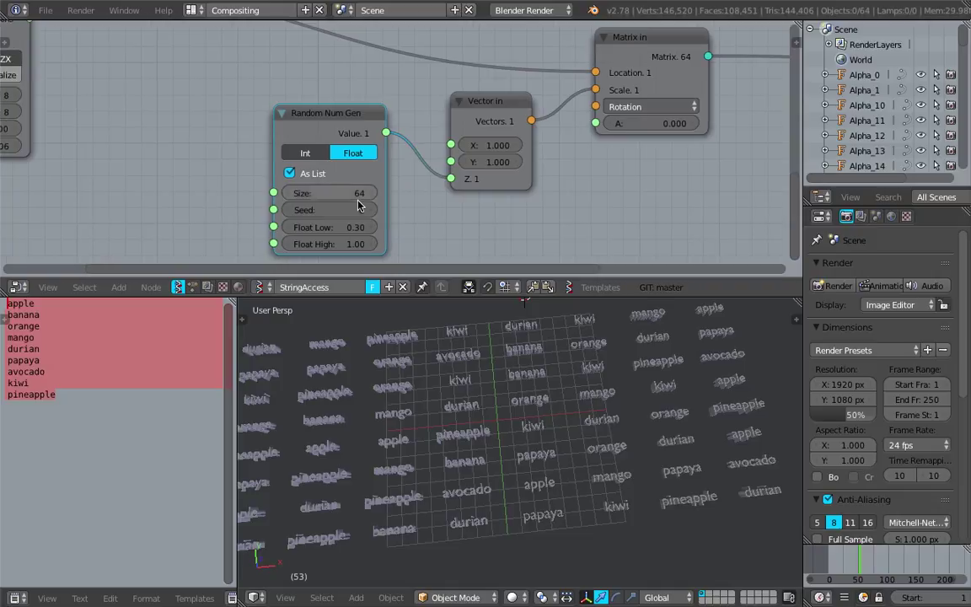
# - Set the scale generator's Float High to 3.46, Float Low to 0.45 and Seed to 31
pyautogui.moveTo(353, 245); pyautogui.dragTo(394, 244)
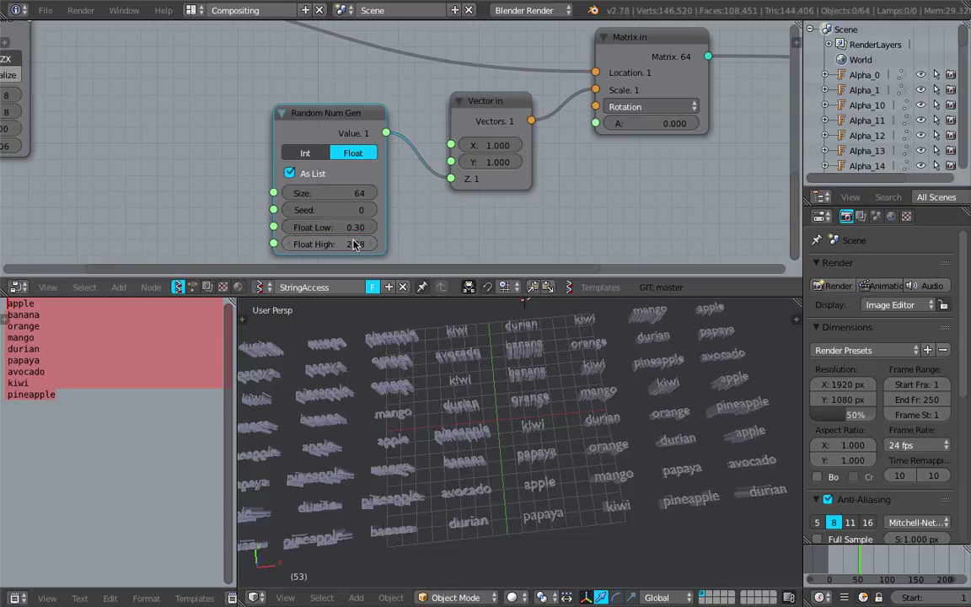
pyautogui.moveTo(338, 211); pyautogui.dragTo(349, 243)
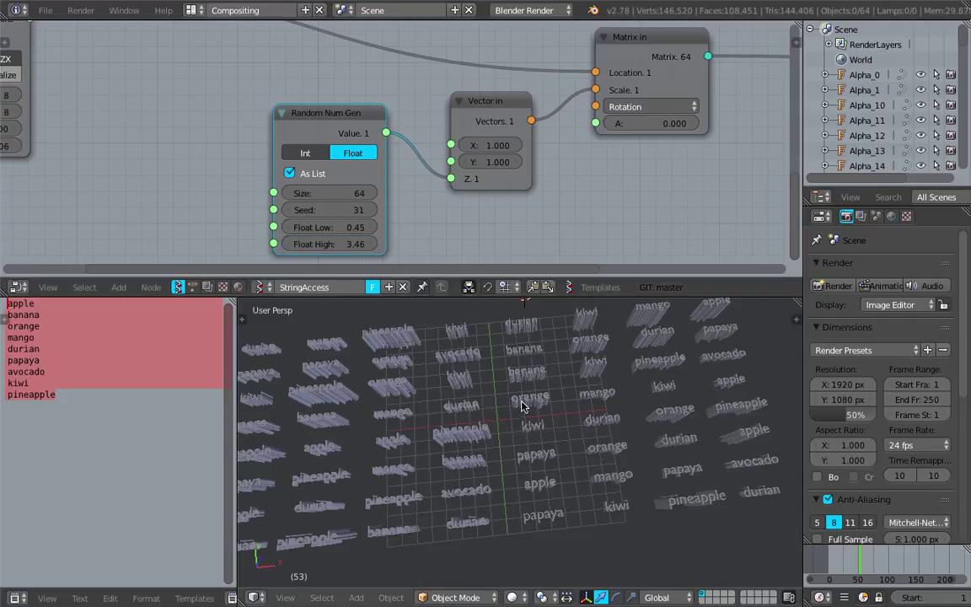
pyautogui.moveTo(469, 360); pyautogui.dragTo(546, 440, button='middle')
# - Change the scale generator's Seed to 73 and save over the blend file
pyautogui.moveTo(330, 210); pyautogui.dragTo(405, 210)
pyautogui.moveTo(602, 447); pyautogui.dragTo(546, 445, button='middle')
pyautogui.hotkey('ctrl', 's')
pyautogui.click(529, 453)
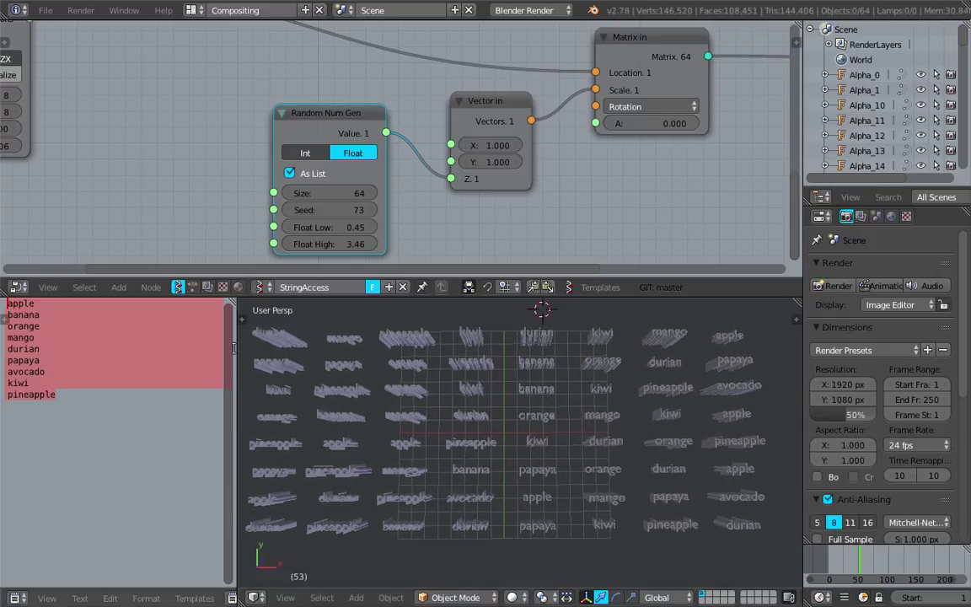
# - Narrow the text editor to widen the 3D view, and shade the view with the multicoloured normal-style matcap
pyautogui.moveTo(234, 348); pyautogui.dragTo(137, 348)
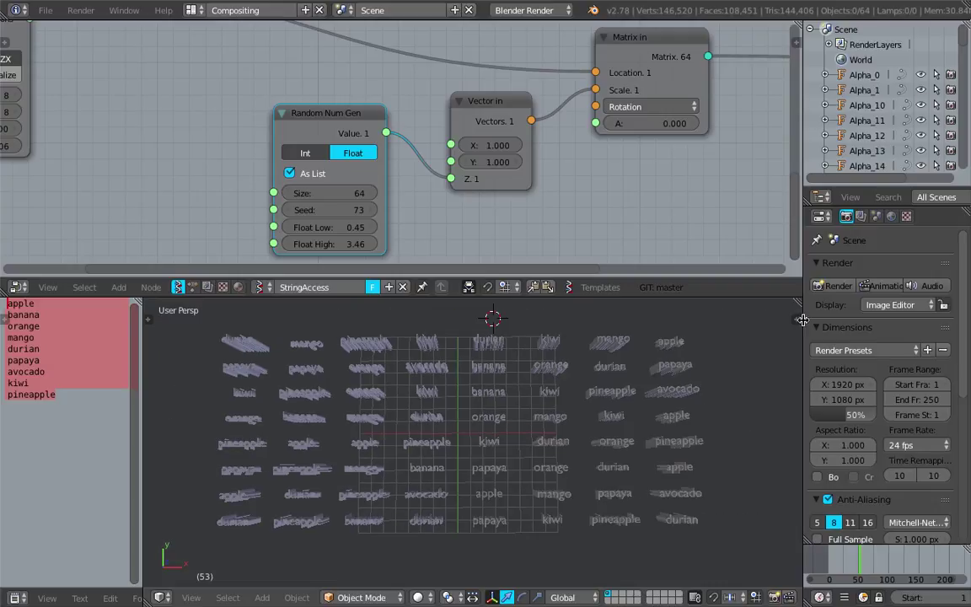
pyautogui.press('n')
pyautogui.scroll(-5, 721, 421)
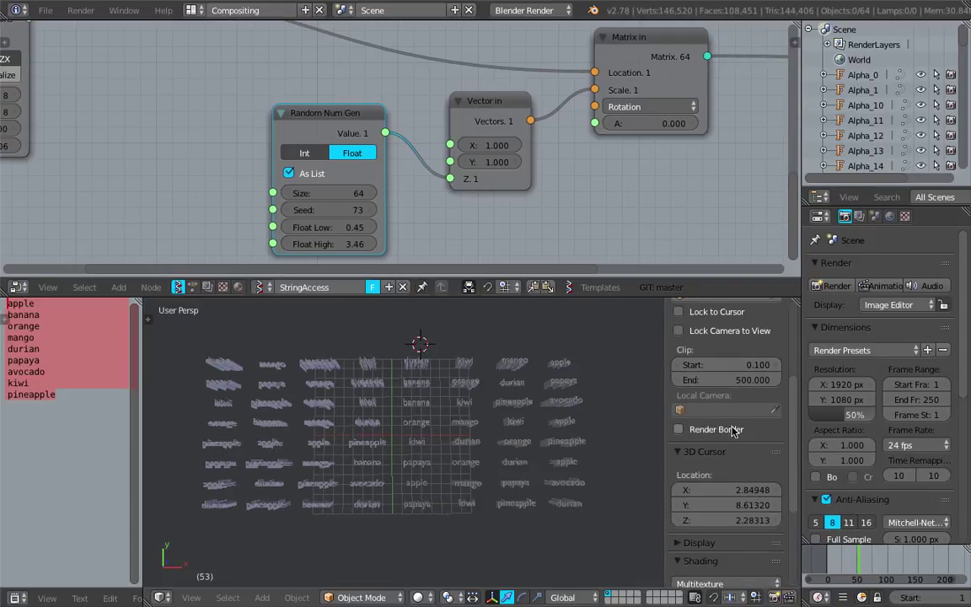
pyautogui.scroll(-4, 730, 438)
pyautogui.click(707, 471)
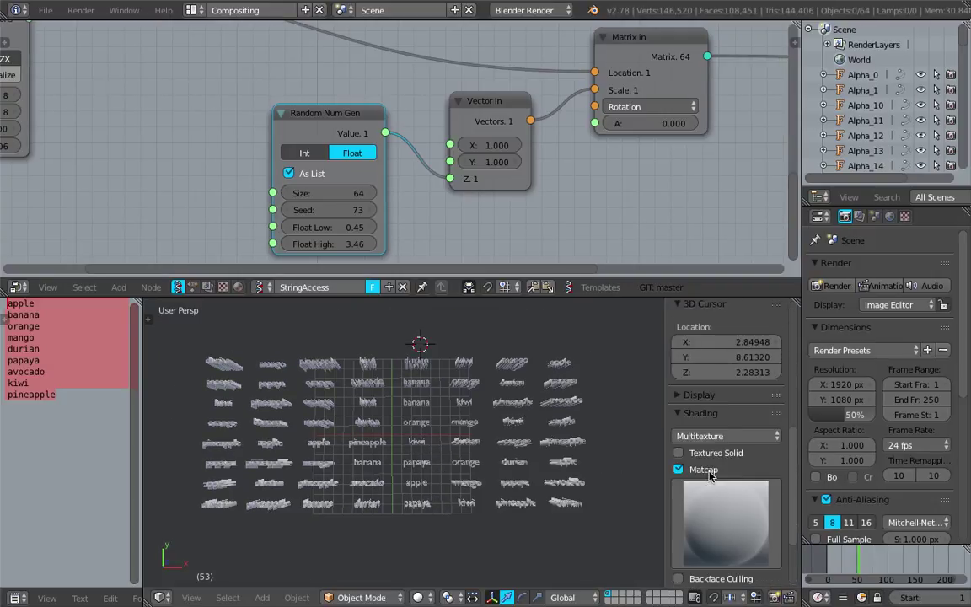
pyautogui.click(725, 523)
pyautogui.click(709, 418)
pyautogui.scroll(2, 708, 419)
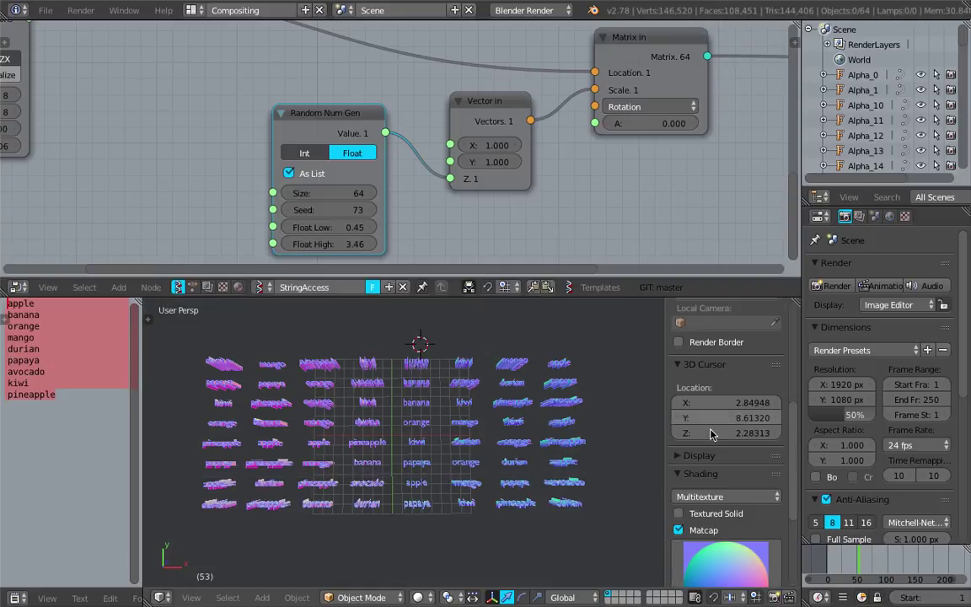
# - Turn on Only Render in the 3D view's display options to hide the grid and cursor
pyautogui.click(699, 455)
pyautogui.click(707, 478)
pyautogui.scroll(2, 497, 433)
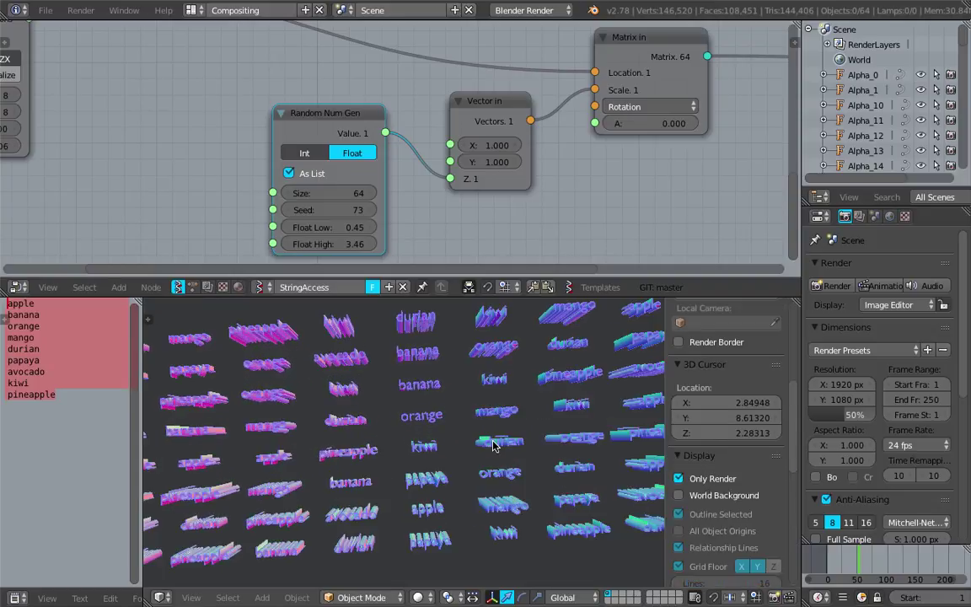
# - Hide the 3D view's properties sidebar and save over the existing blend file
pyautogui.moveTo(494, 440); pyautogui.dragTo(660, 373, button='middle')
pyautogui.scroll(-1, 492, 431)
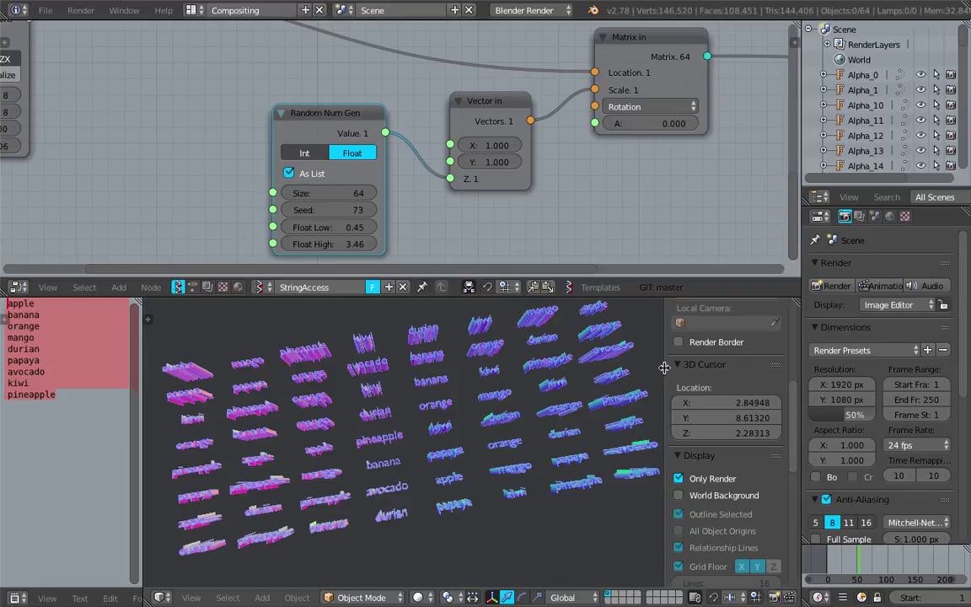
pyautogui.moveTo(664, 368); pyautogui.dragTo(826, 373)
pyautogui.moveTo(662, 383); pyautogui.dragTo(545, 436, button='middle')
pyautogui.hotkey('ctrl', 's')
pyautogui.click(608, 399)
pyautogui.scroll(-1, 580, 440)
pyautogui.hotkey('ctrl', 's')
pyautogui.click(578, 440)
pyautogui.hotkey('ctrl', 's')
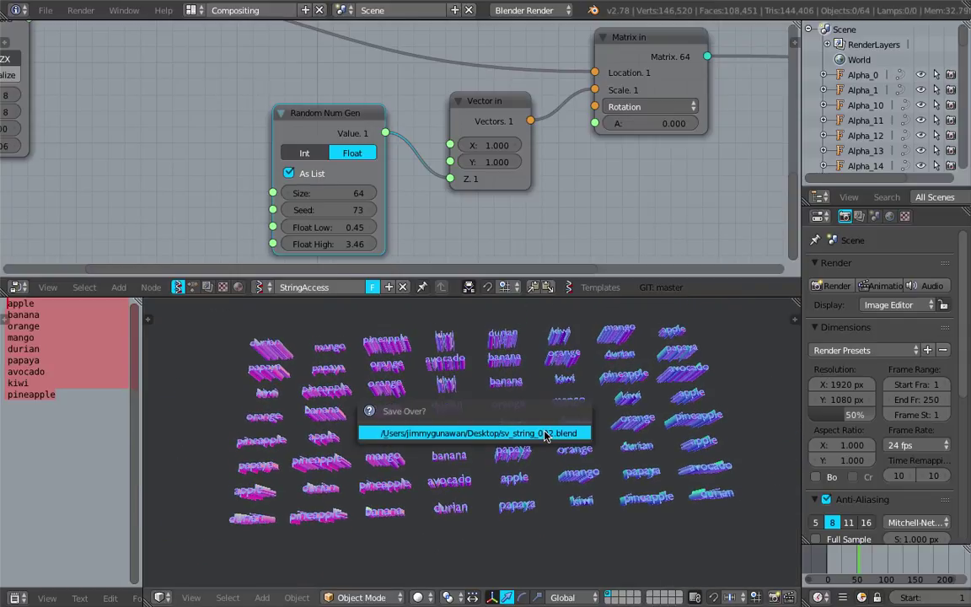
pyautogui.click(546, 433)
# - Split the 3D view into two areas and turn the new area beside the fruit list into a second text editor
pyautogui.moveTo(144, 335); pyautogui.dragTo(193, 333)
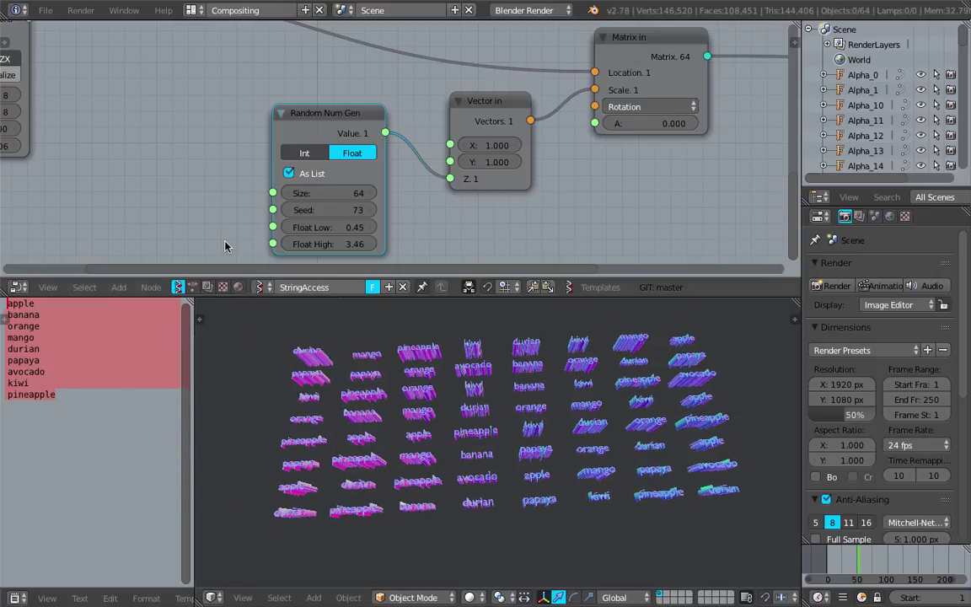
pyautogui.moveTo(148, 114); pyautogui.dragTo(400, 229, button='middle')
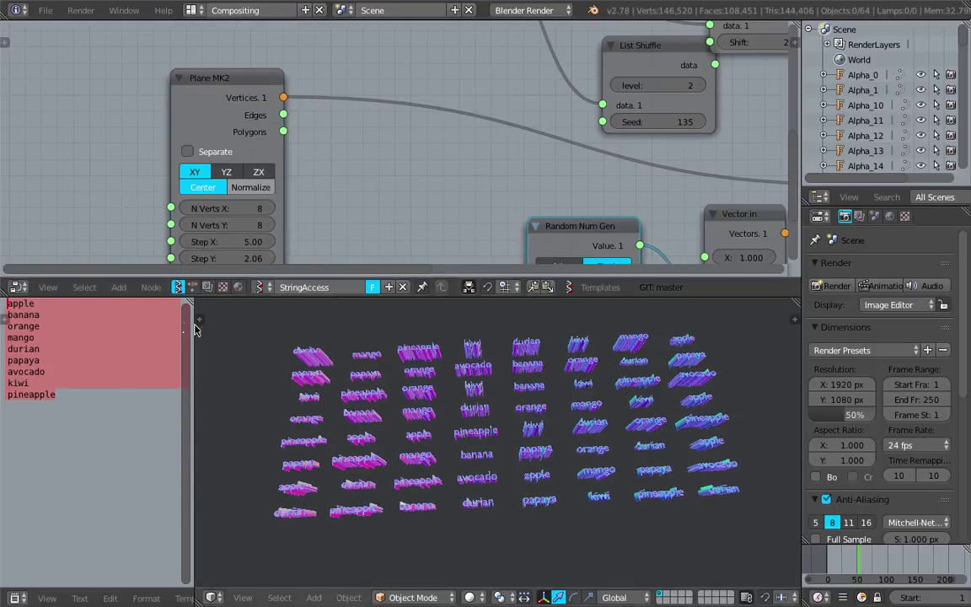
pyautogui.scroll(-2, 386, 147)
pyautogui.moveTo(386, 147); pyautogui.dragTo(335, 245, button='middle')
pyautogui.scroll(2, 253, 211)
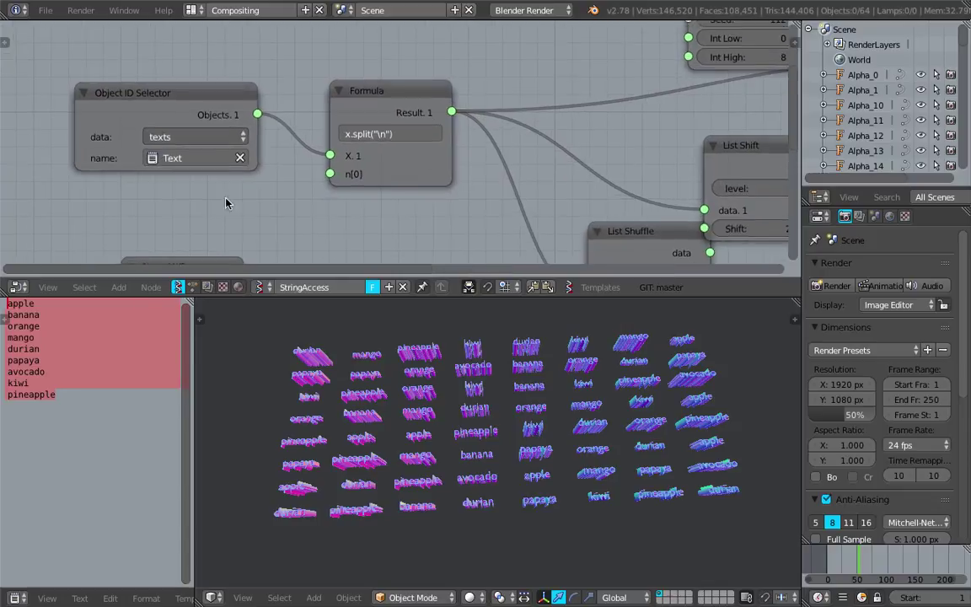
pyautogui.scroll(1, 311, 221)
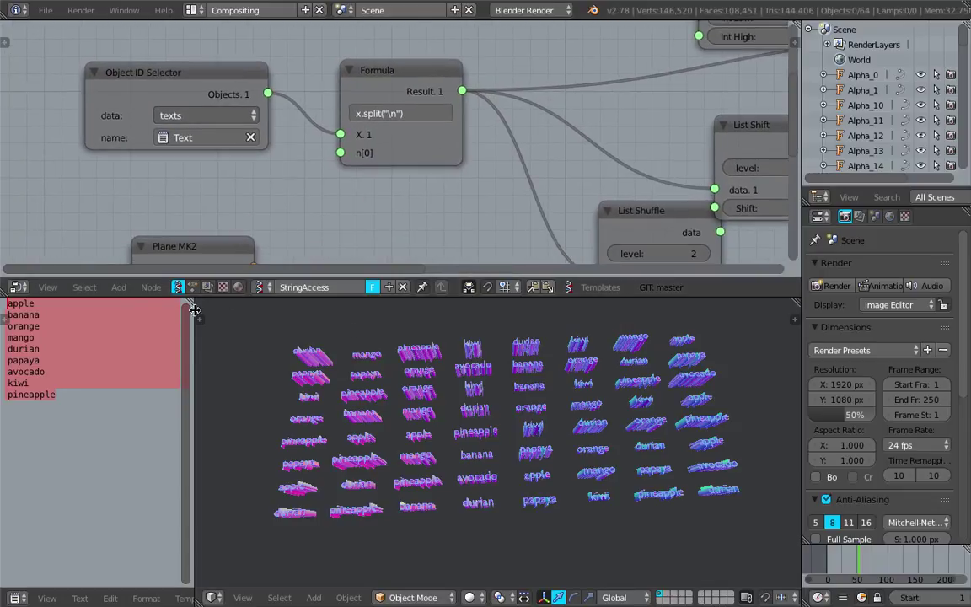
pyautogui.moveTo(193, 312); pyautogui.dragTo(234, 308)
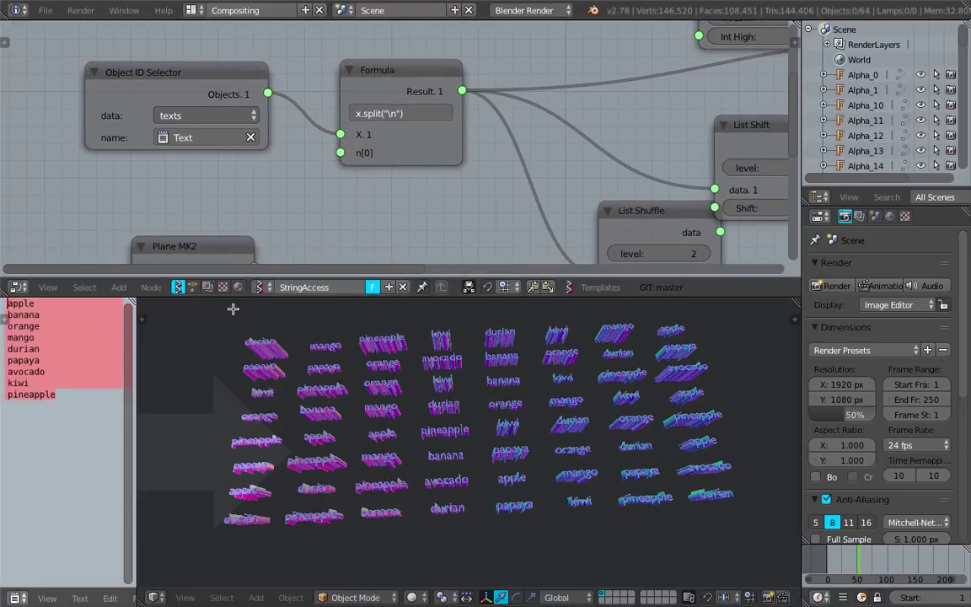
pyautogui.press('Escape')
pyautogui.moveTo(793, 298); pyautogui.dragTo(327, 362)
pyautogui.click(154, 597)
pyautogui.click(188, 429)
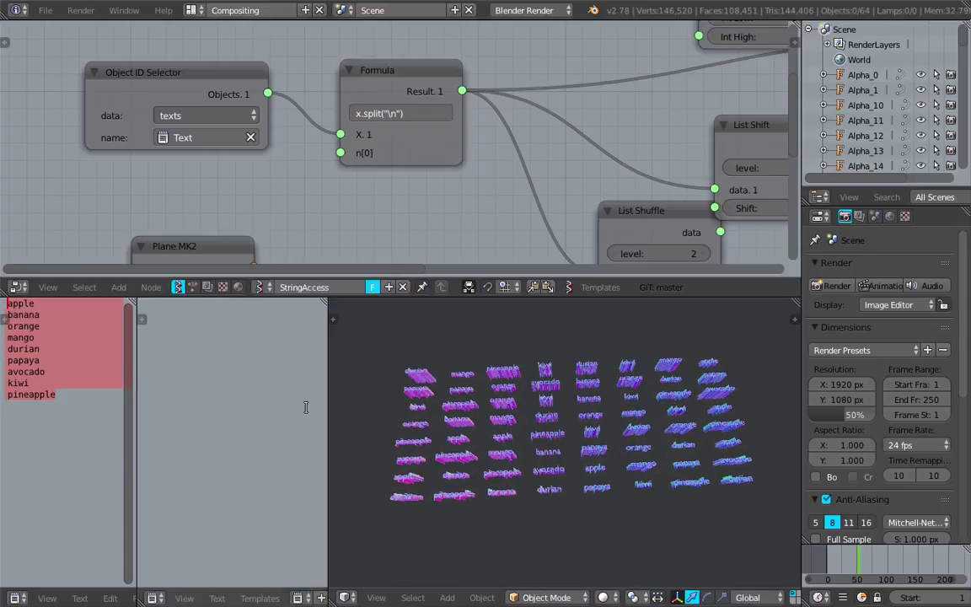
# - Widen the second text editor and create a text block listing cat, dog, cow, elephant, tiger, bird, goat, snake and spider on separate lines
pyautogui.moveTo(330, 546); pyautogui.dragTo(398, 544)
pyautogui.click(333, 596)
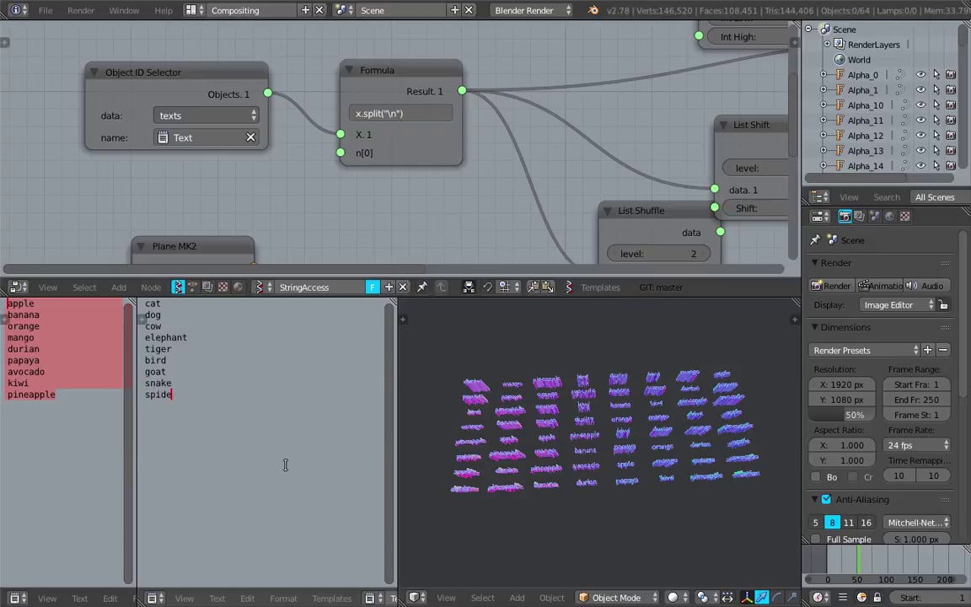
pyautogui.hotkey('ctrl', 'shift', 'o')
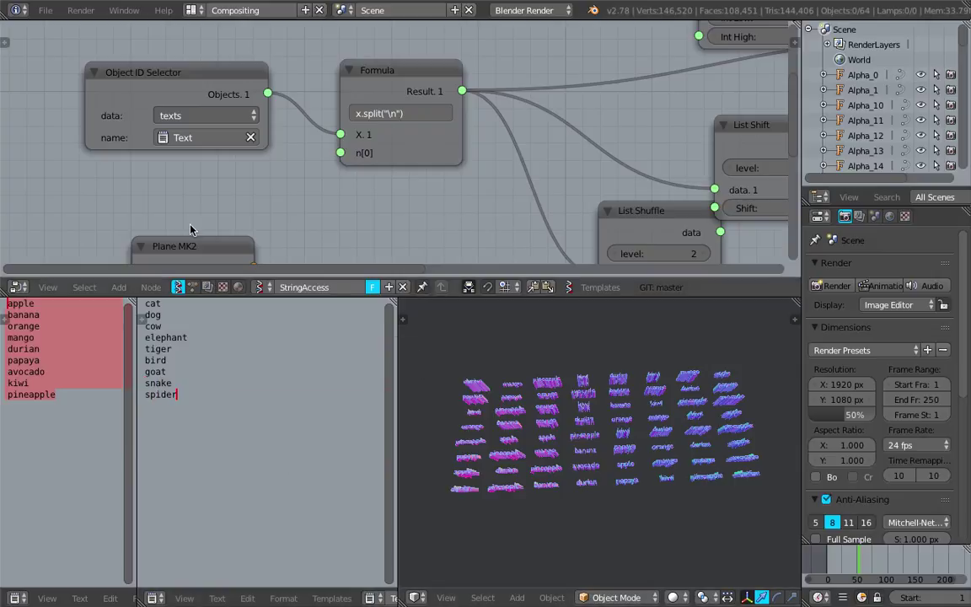
# - Switch the Object ID Selector node's text source to Text.001
pyautogui.click(207, 135)
pyautogui.click(173, 179)
pyautogui.scroll(3, 604, 447)
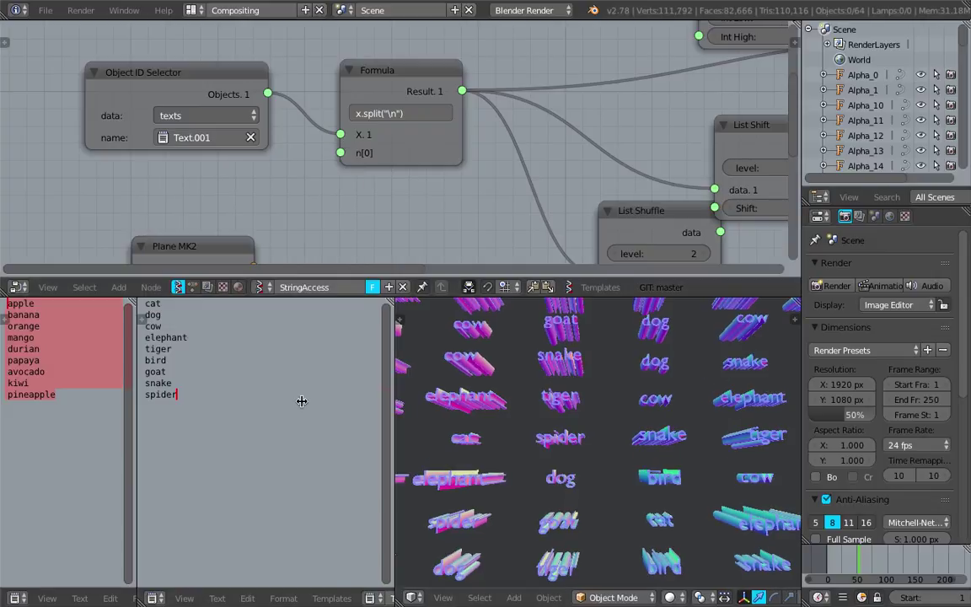
# - Narrow the animal list's text editor to enlarge the 3D view, and save over the blend file
pyautogui.moveTo(302, 402); pyautogui.dragTo(274, 403)
pyautogui.scroll(-4, 568, 436)
pyautogui.moveTo(568, 436)
pyautogui.keyDown('shift'); pyautogui.mouseDown(button='middle')
pyautogui.moveTo(577, 470)
pyautogui.moveTo(563, 456)
pyautogui.mouseUp(button='middle'); pyautogui.keyUp('shift')
pyautogui.scroll(3, 577, 470)
pyautogui.hotkey('ctrl', 's')
pyautogui.press('Return')
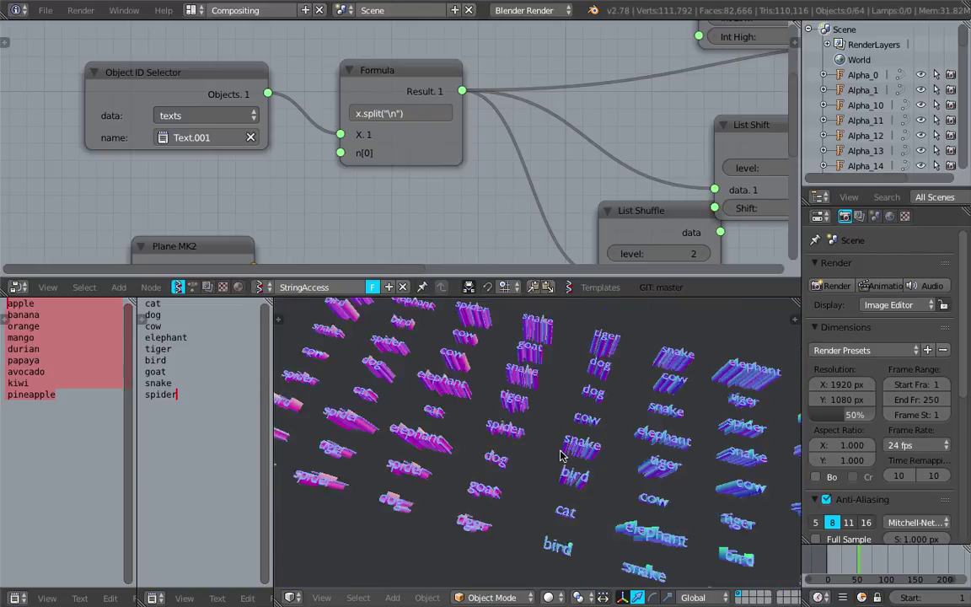
# - Move the Typography Viewer node slightly farther from its input nodes and inspect the extruded animal words up close
pyautogui.moveTo(405, 213)
pyautogui.mouseDown(button='middle')
pyautogui.moveTo(394, 226)
pyautogui.moveTo(418, 204)
pyautogui.mouseUp(button='middle')
pyautogui.scroll(-8, 393, 225)
pyautogui.scroll(-4, 418, 204)
pyautogui.moveTo(619, 195); pyautogui.dragTo(478, 156, button='middle')
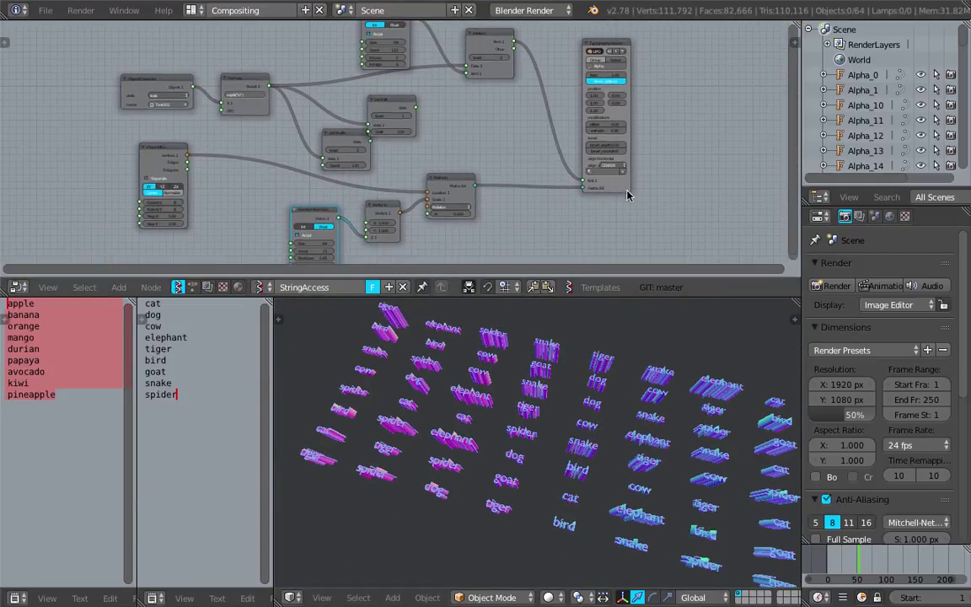
pyautogui.moveTo(627, 195); pyautogui.dragTo(636, 201)
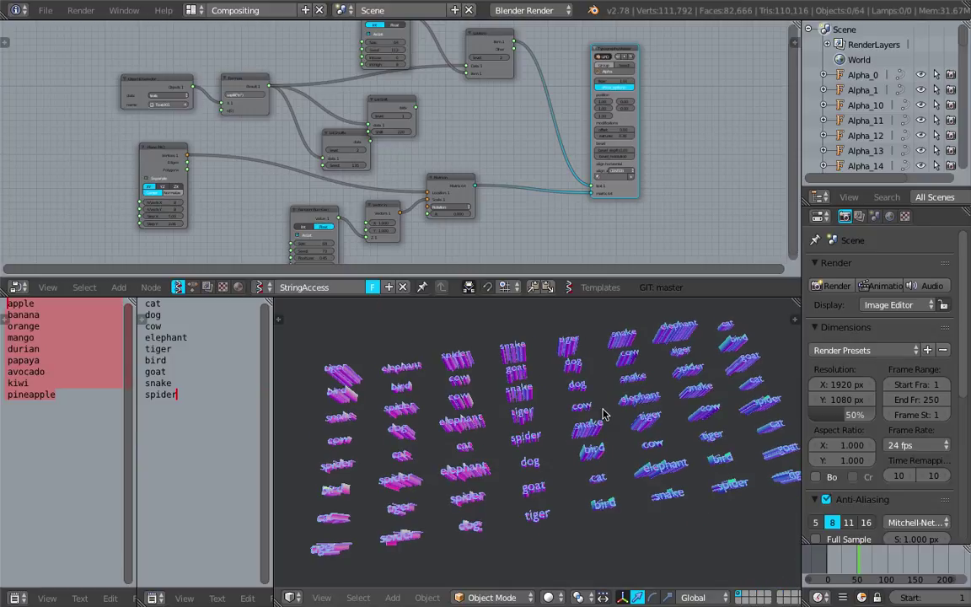
pyautogui.scroll(6, 580, 455)
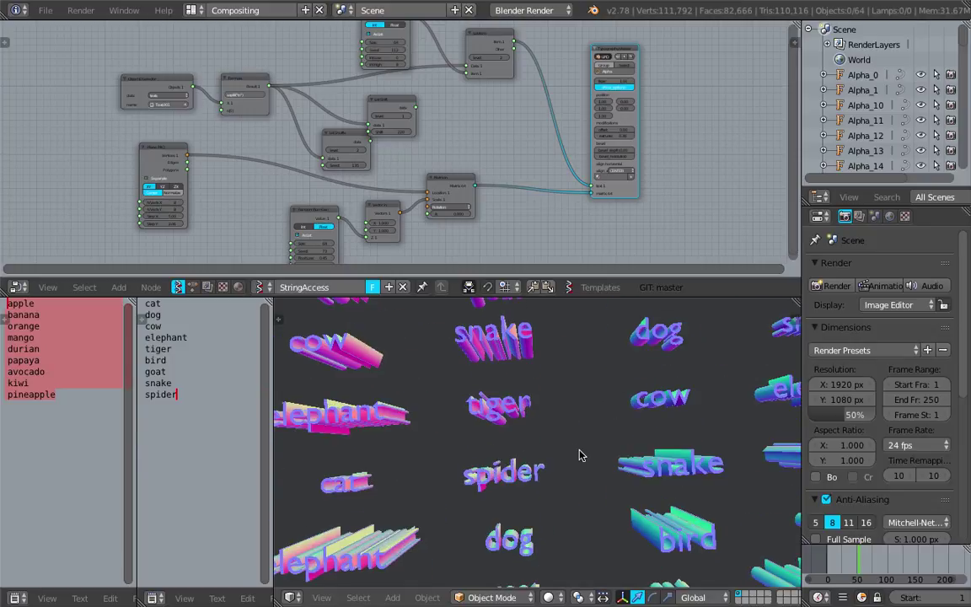
pyautogui.scroll(-6, 581, 442)
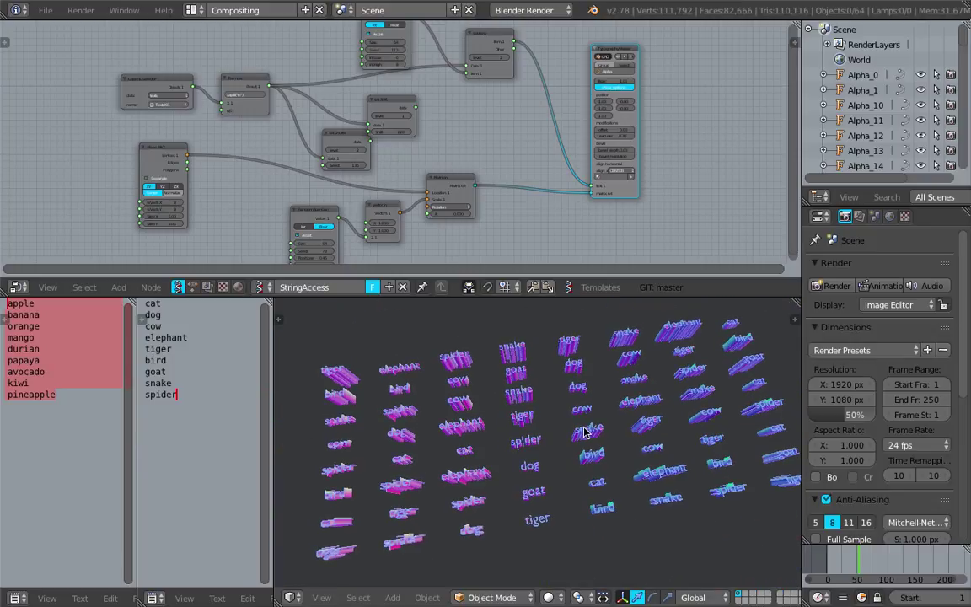
# - Move the unused List Shift node clear of the List Shuffle node
pyautogui.moveTo(608, 225); pyautogui.dragTo(586, 233, button='middle')
pyautogui.moveTo(422, 106); pyautogui.dragTo(466, 160, button='middle')
pyautogui.scroll(-1, 464, 150)
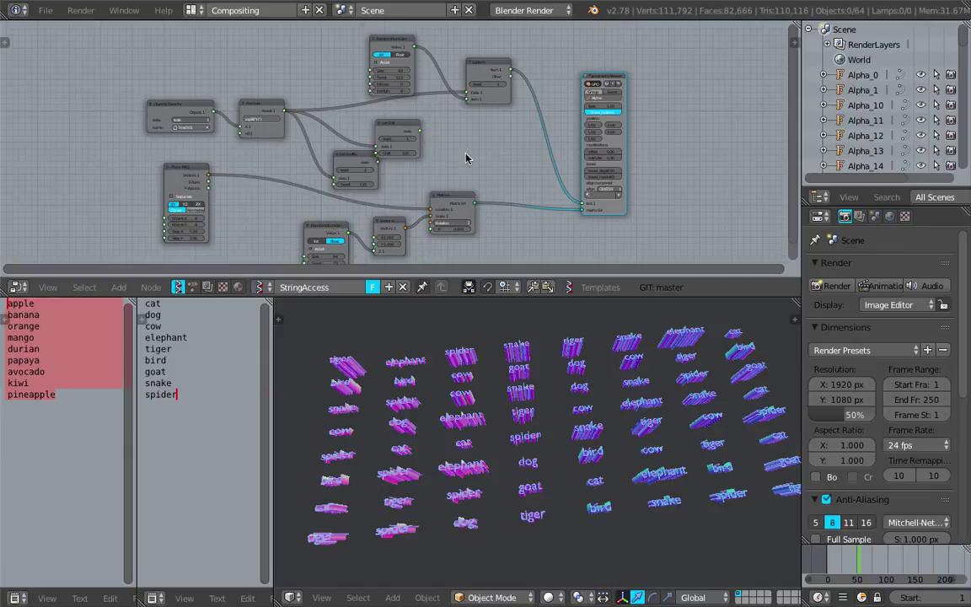
pyautogui.scroll(2, 466, 158)
pyautogui.moveTo(415, 145); pyautogui.dragTo(432, 139)
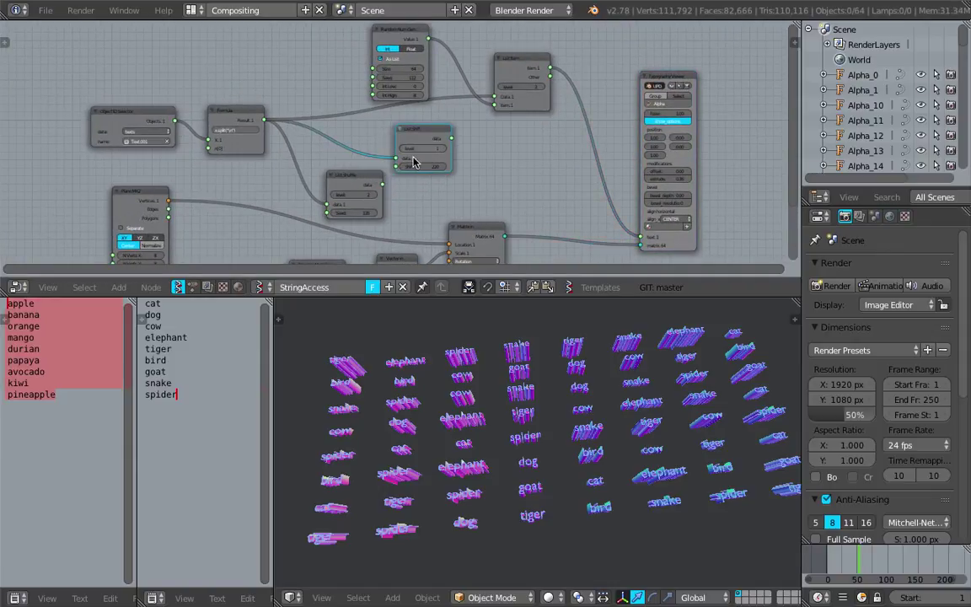